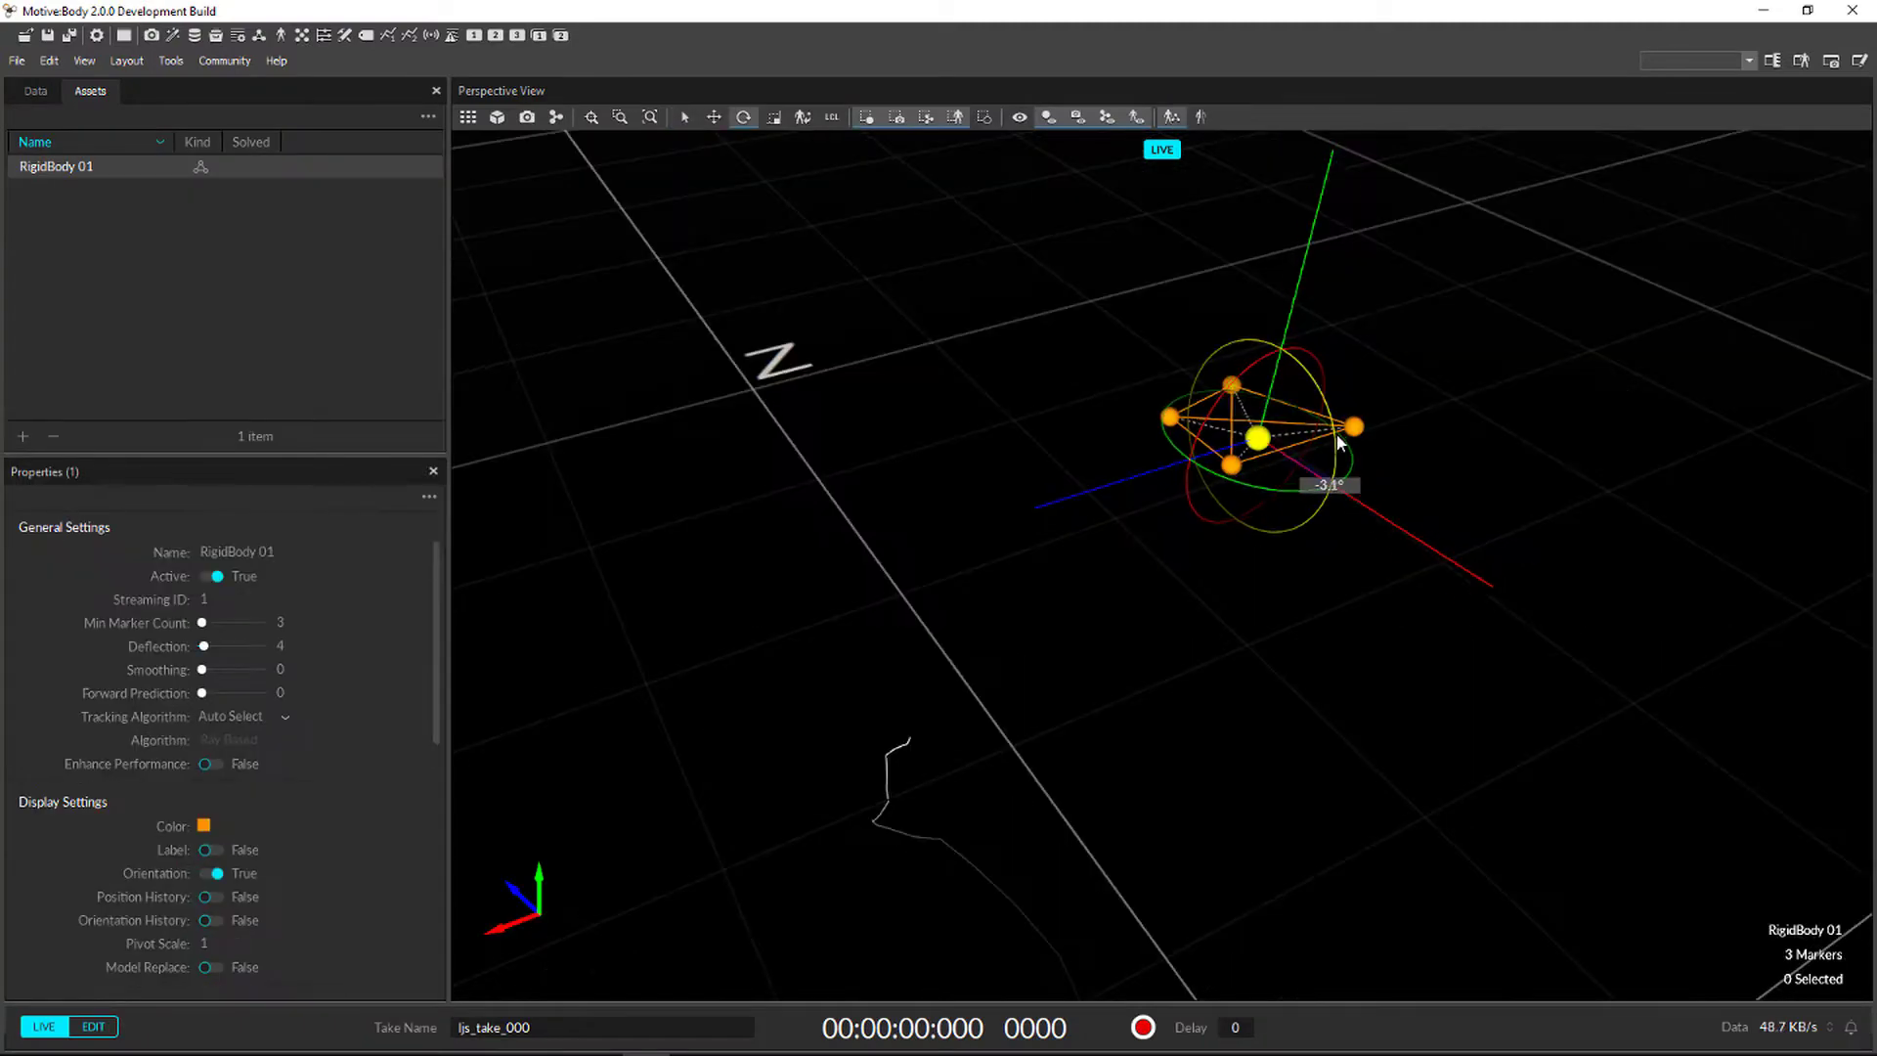
Rotate the rigid body around its pivot and record a new take.
{"action": "left_click_drag", "start_coordinate": [1340, 463], "coordinate": [1353, 541]}
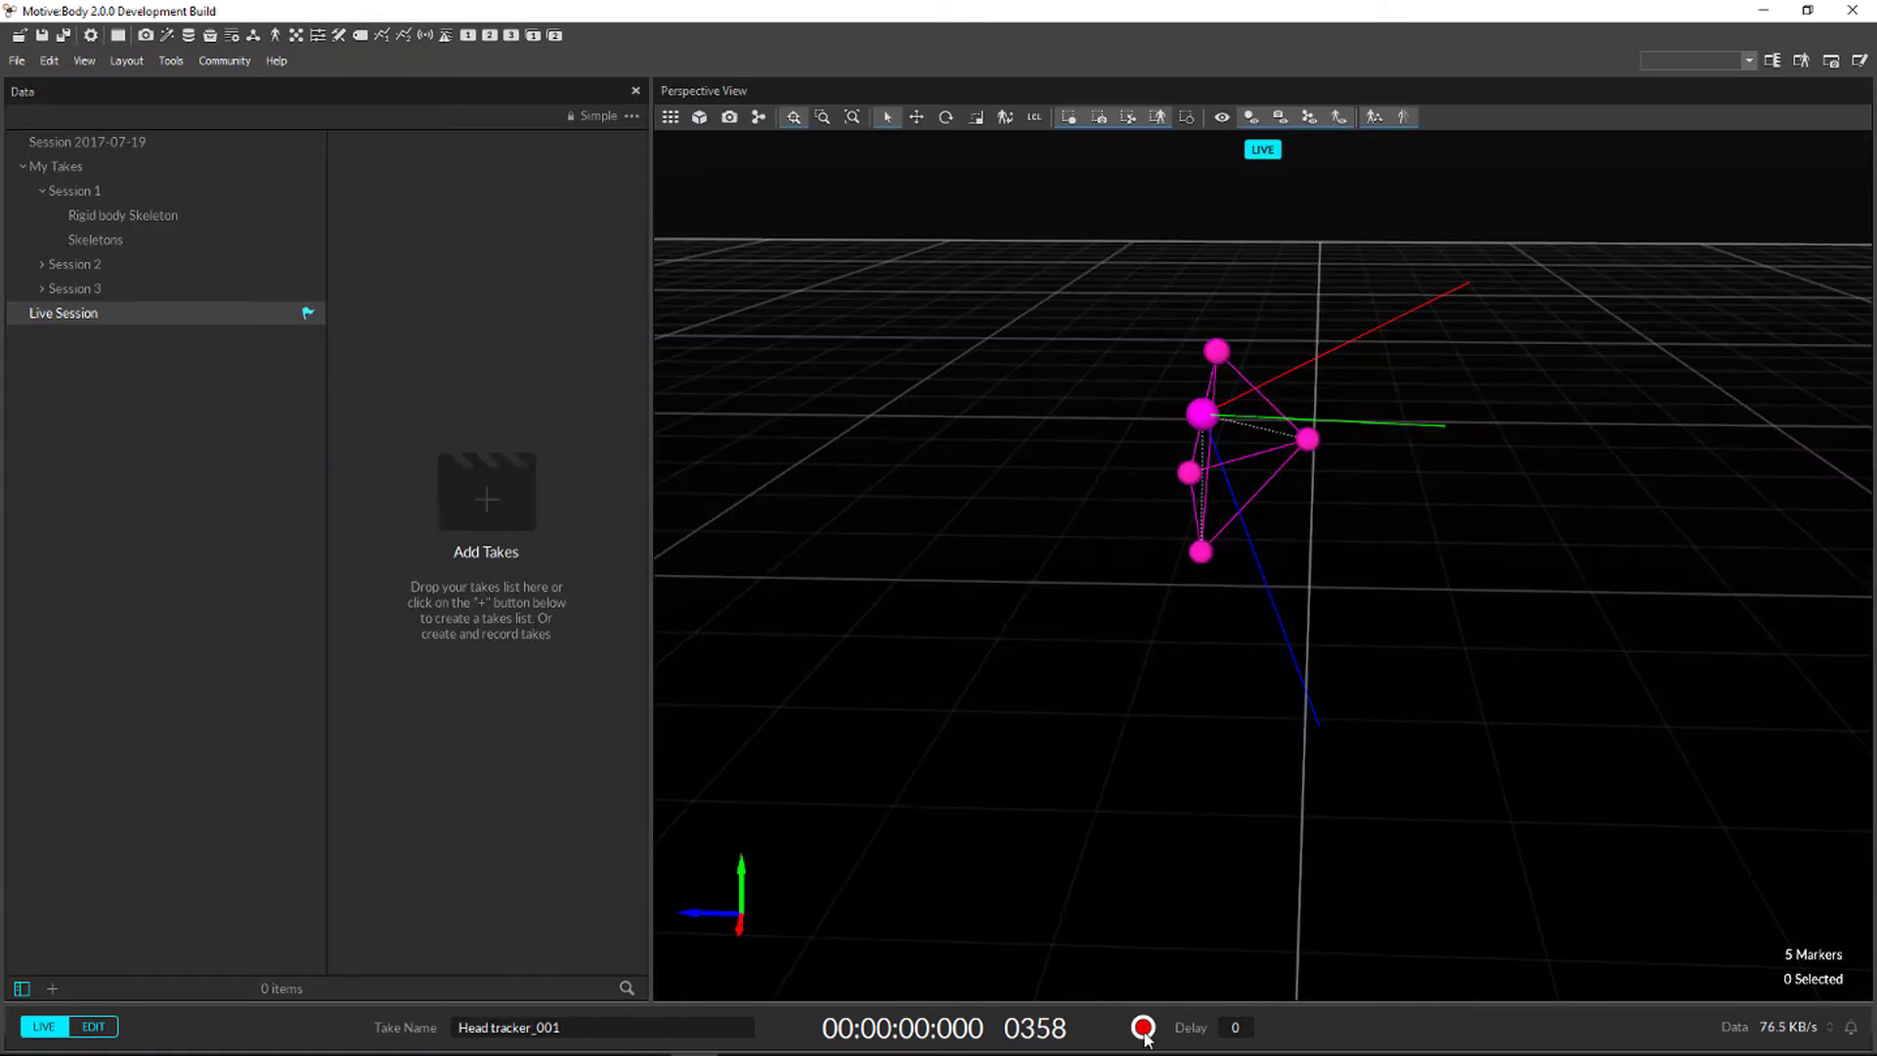
{"action": "left_click", "coordinate": [1143, 1028]}
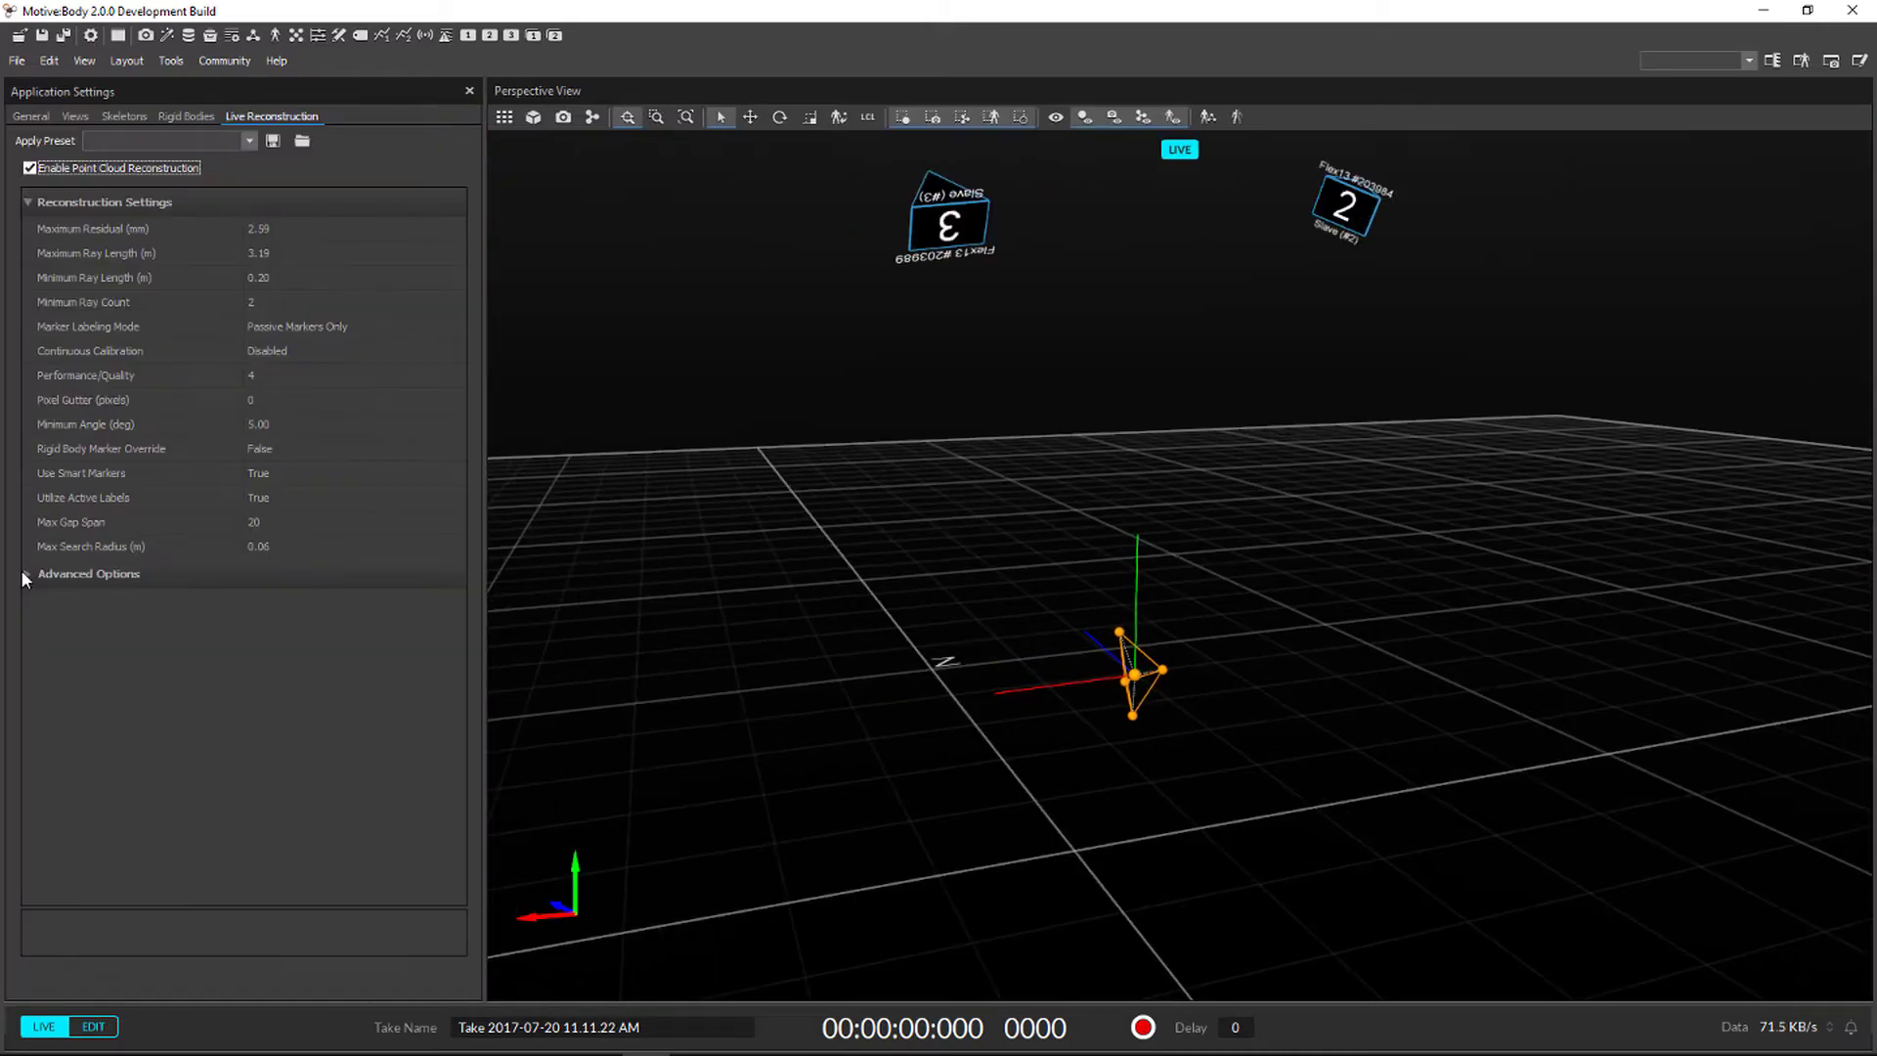
In general Application Settings, change the skeleton colour to red.
{"action": "left_click", "coordinate": [32, 116]}
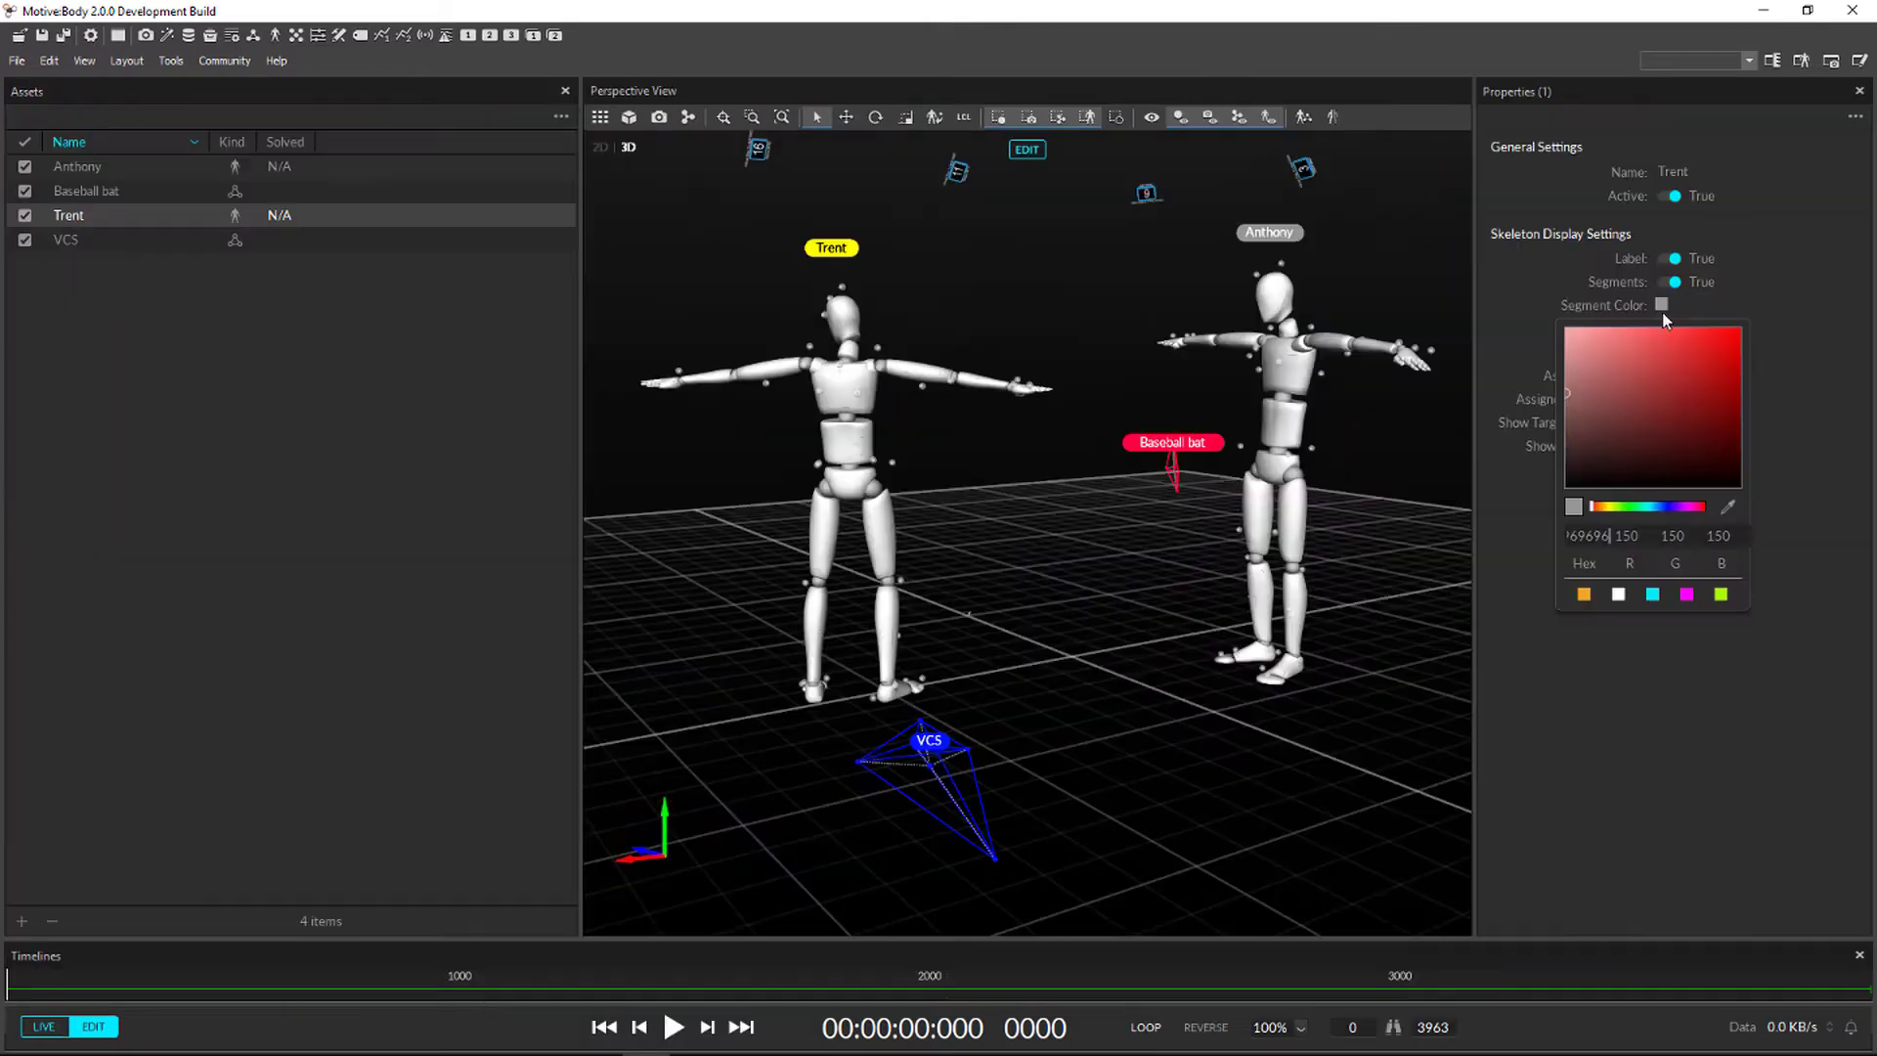
{"action": "mouse_move", "coordinate": [1680, 386]}
{"action": "left_mouse_down"}
{"action": "mouse_move", "coordinate": [1719, 348]}
{"action": "mouse_move", "coordinate": [1694, 366]}
{"action": "left_mouse_up"}
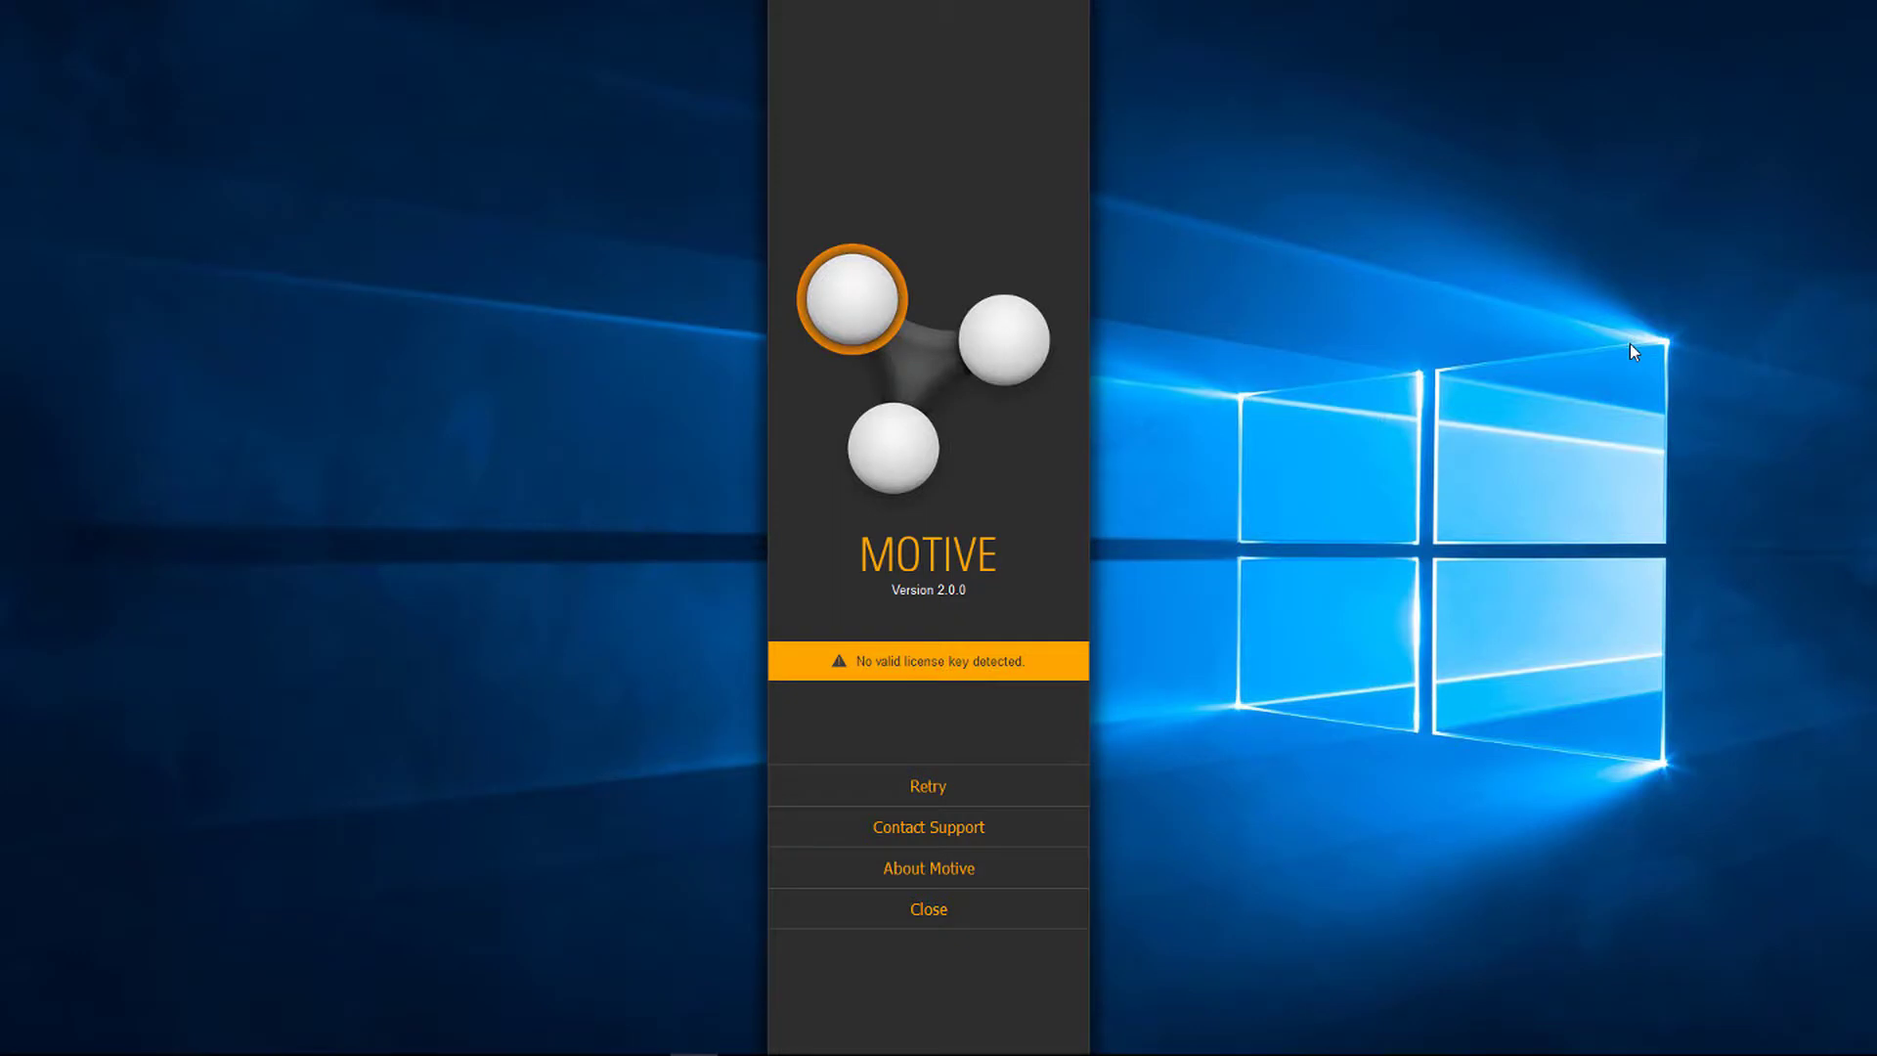
View the license status details in About Motive and open the license folder.
{"action": "left_click", "coordinate": [916, 892]}
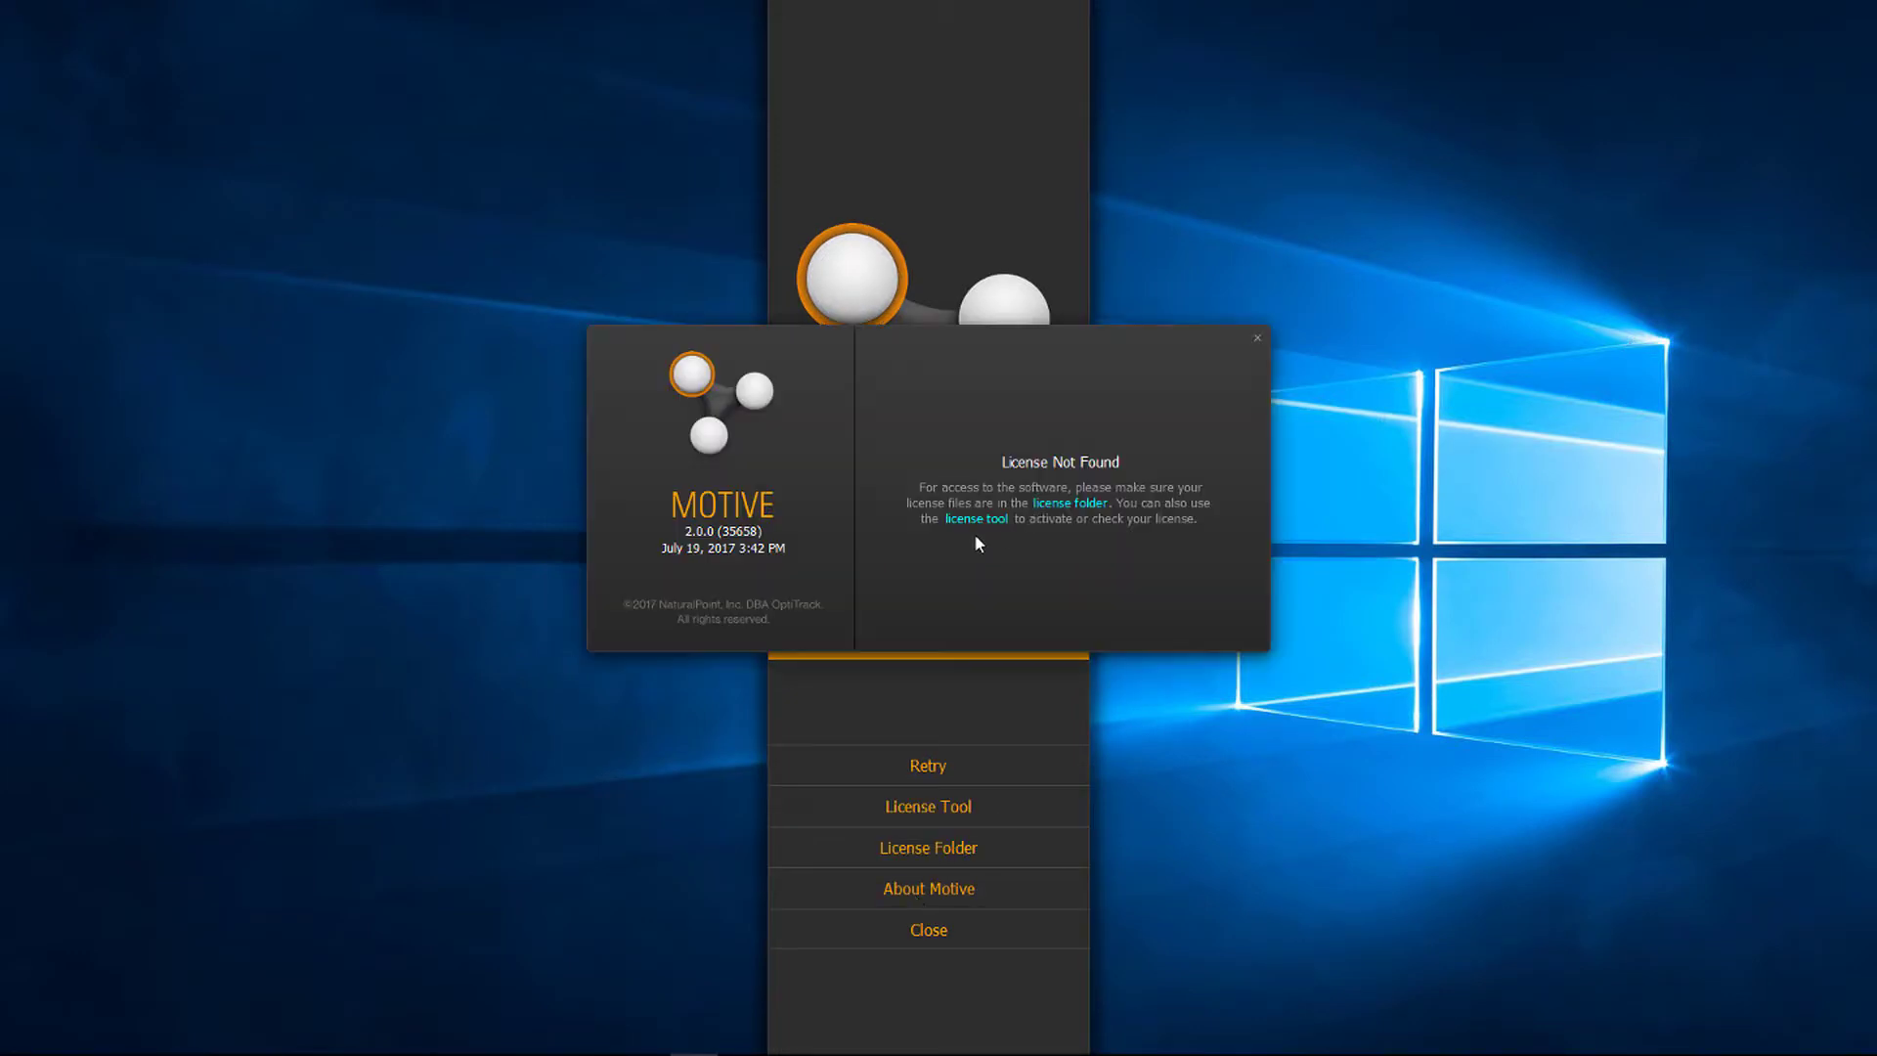
{"action": "left_click", "coordinate": [1054, 504]}
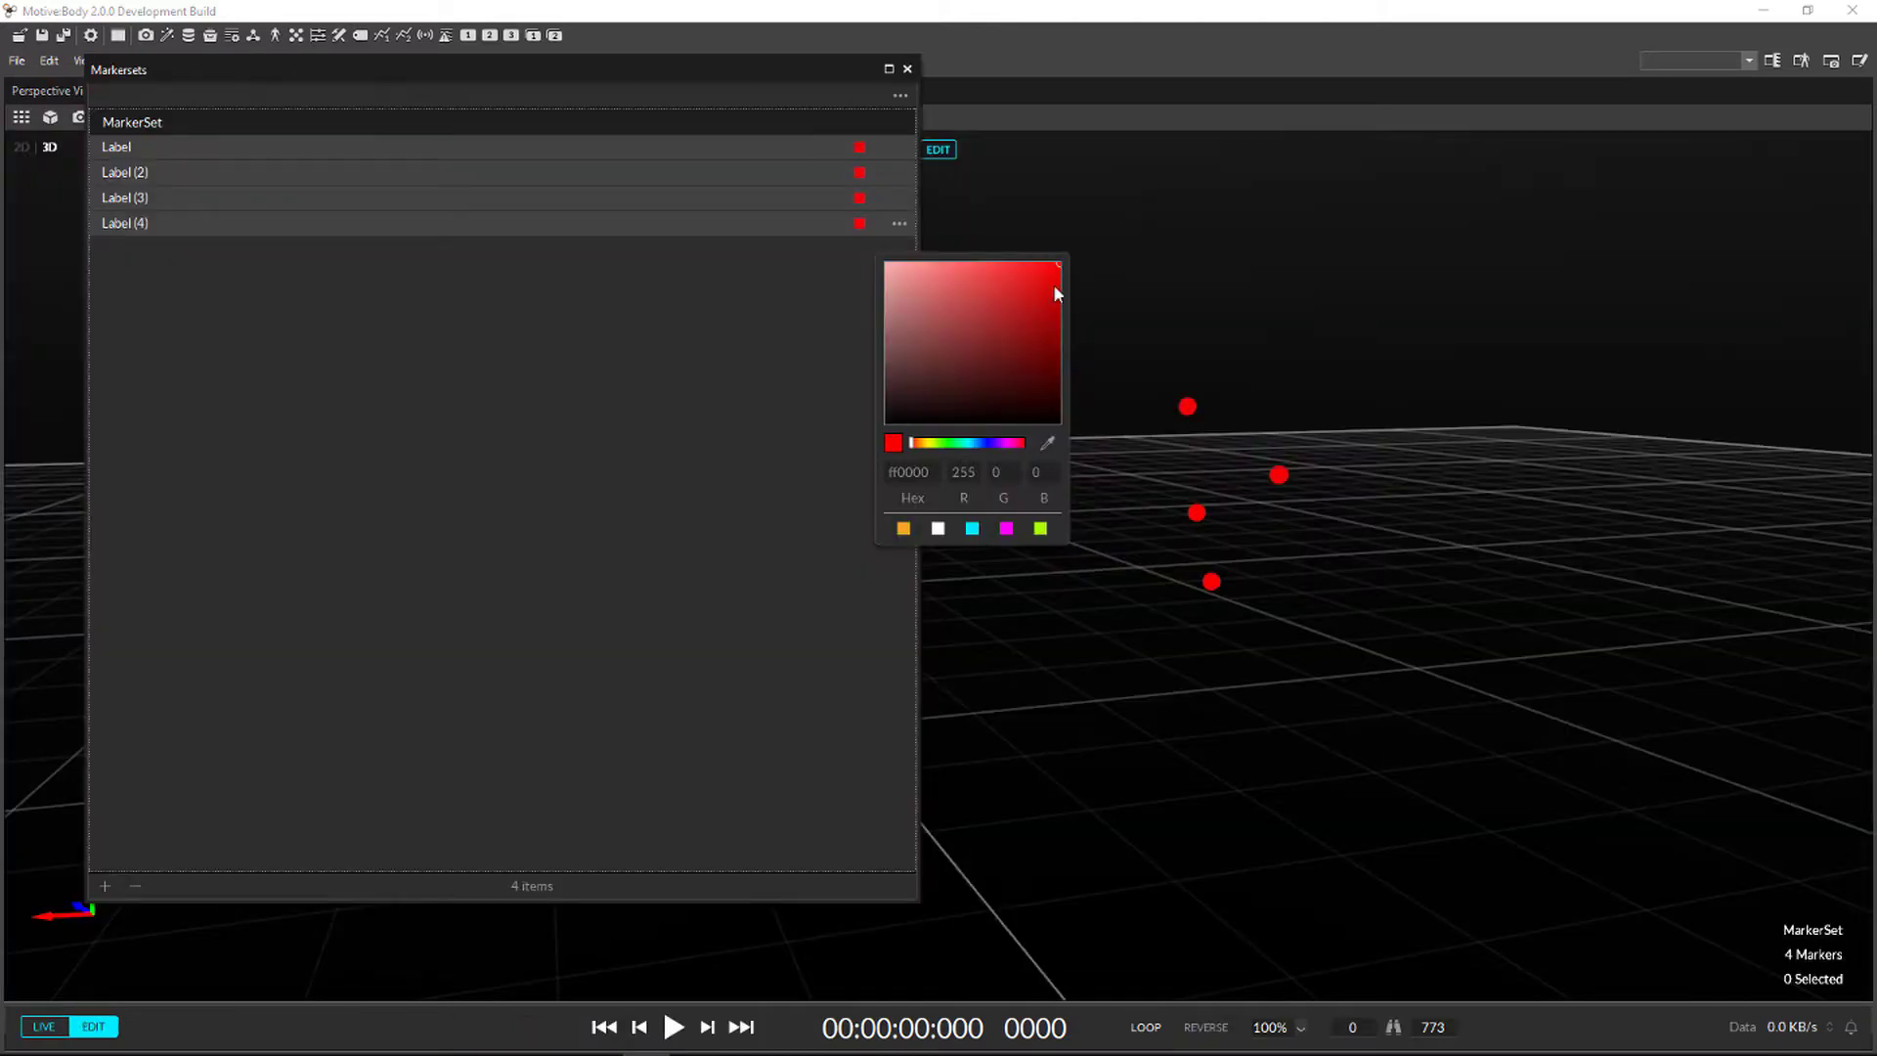
Shift the marker colour to green, expand My Takes, and scrub playback to frame 0276.
{"action": "left_click_drag", "start_coordinate": [929, 444], "coordinate": [950, 444]}
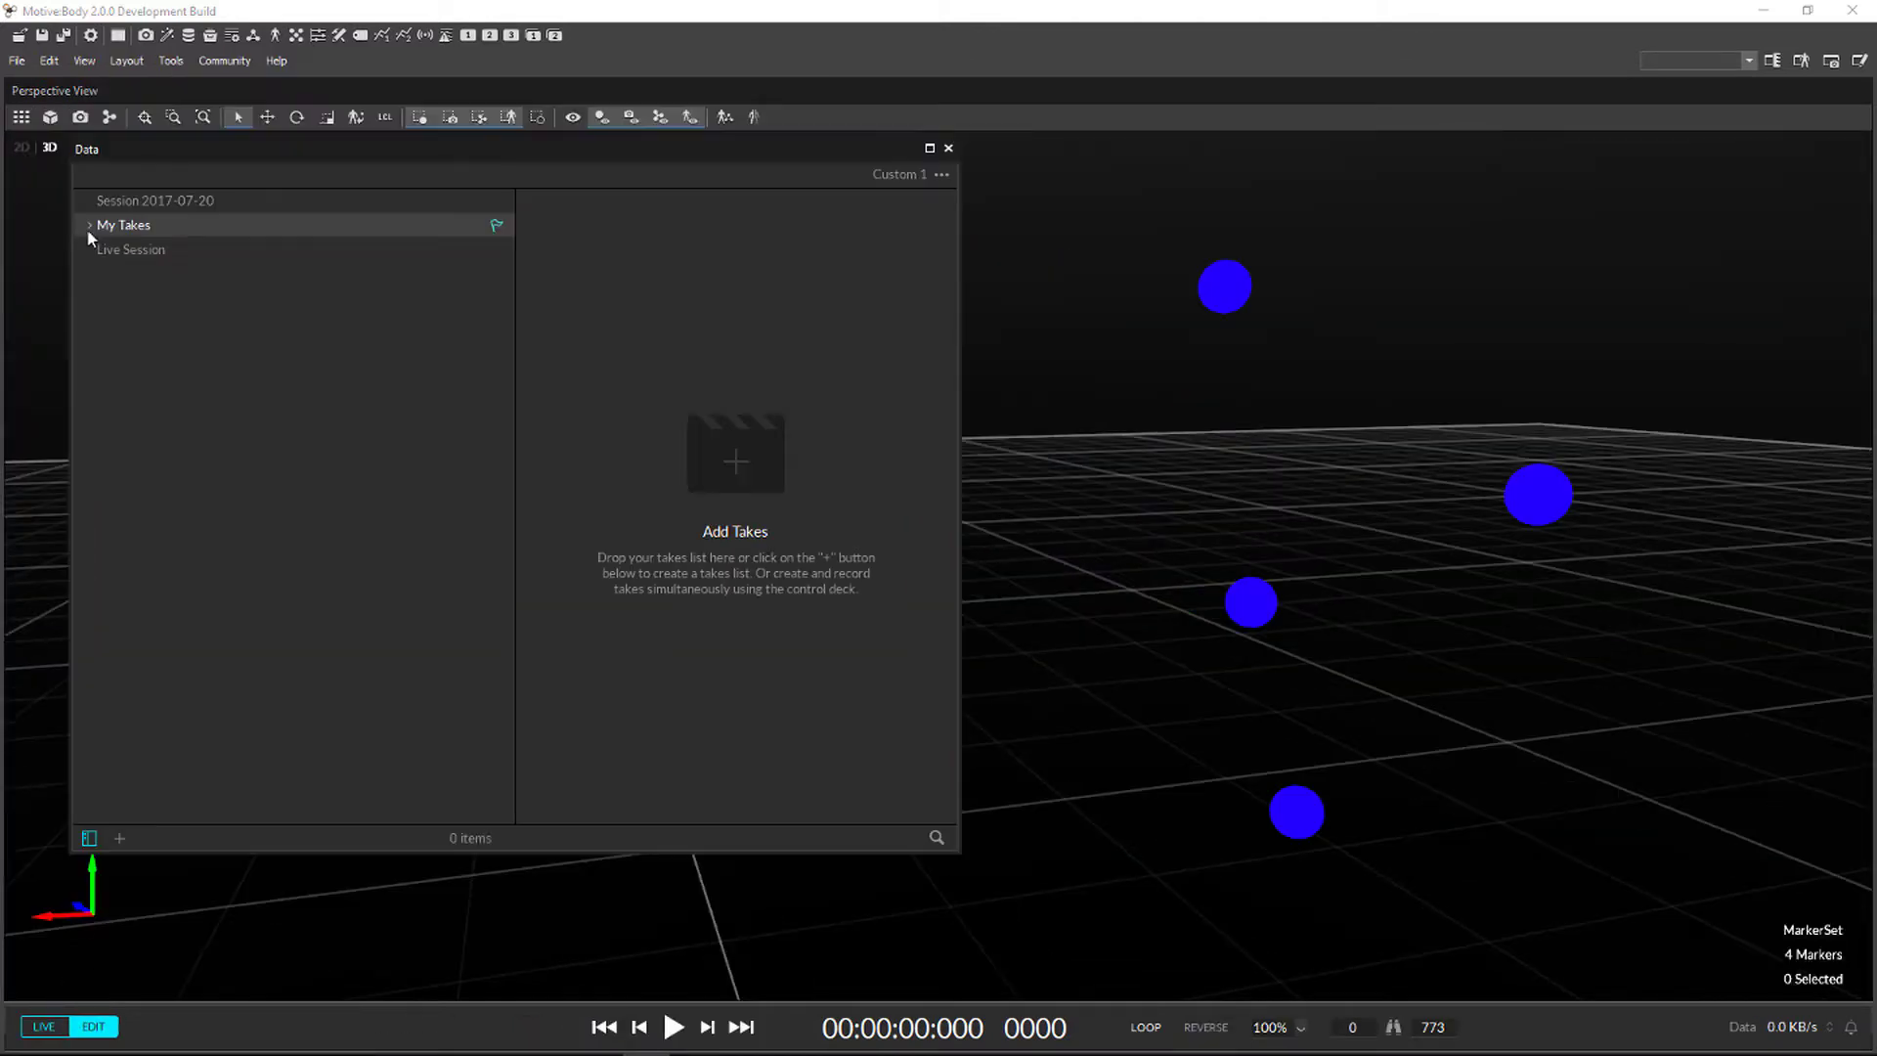
{"action": "left_click", "coordinate": [87, 225]}
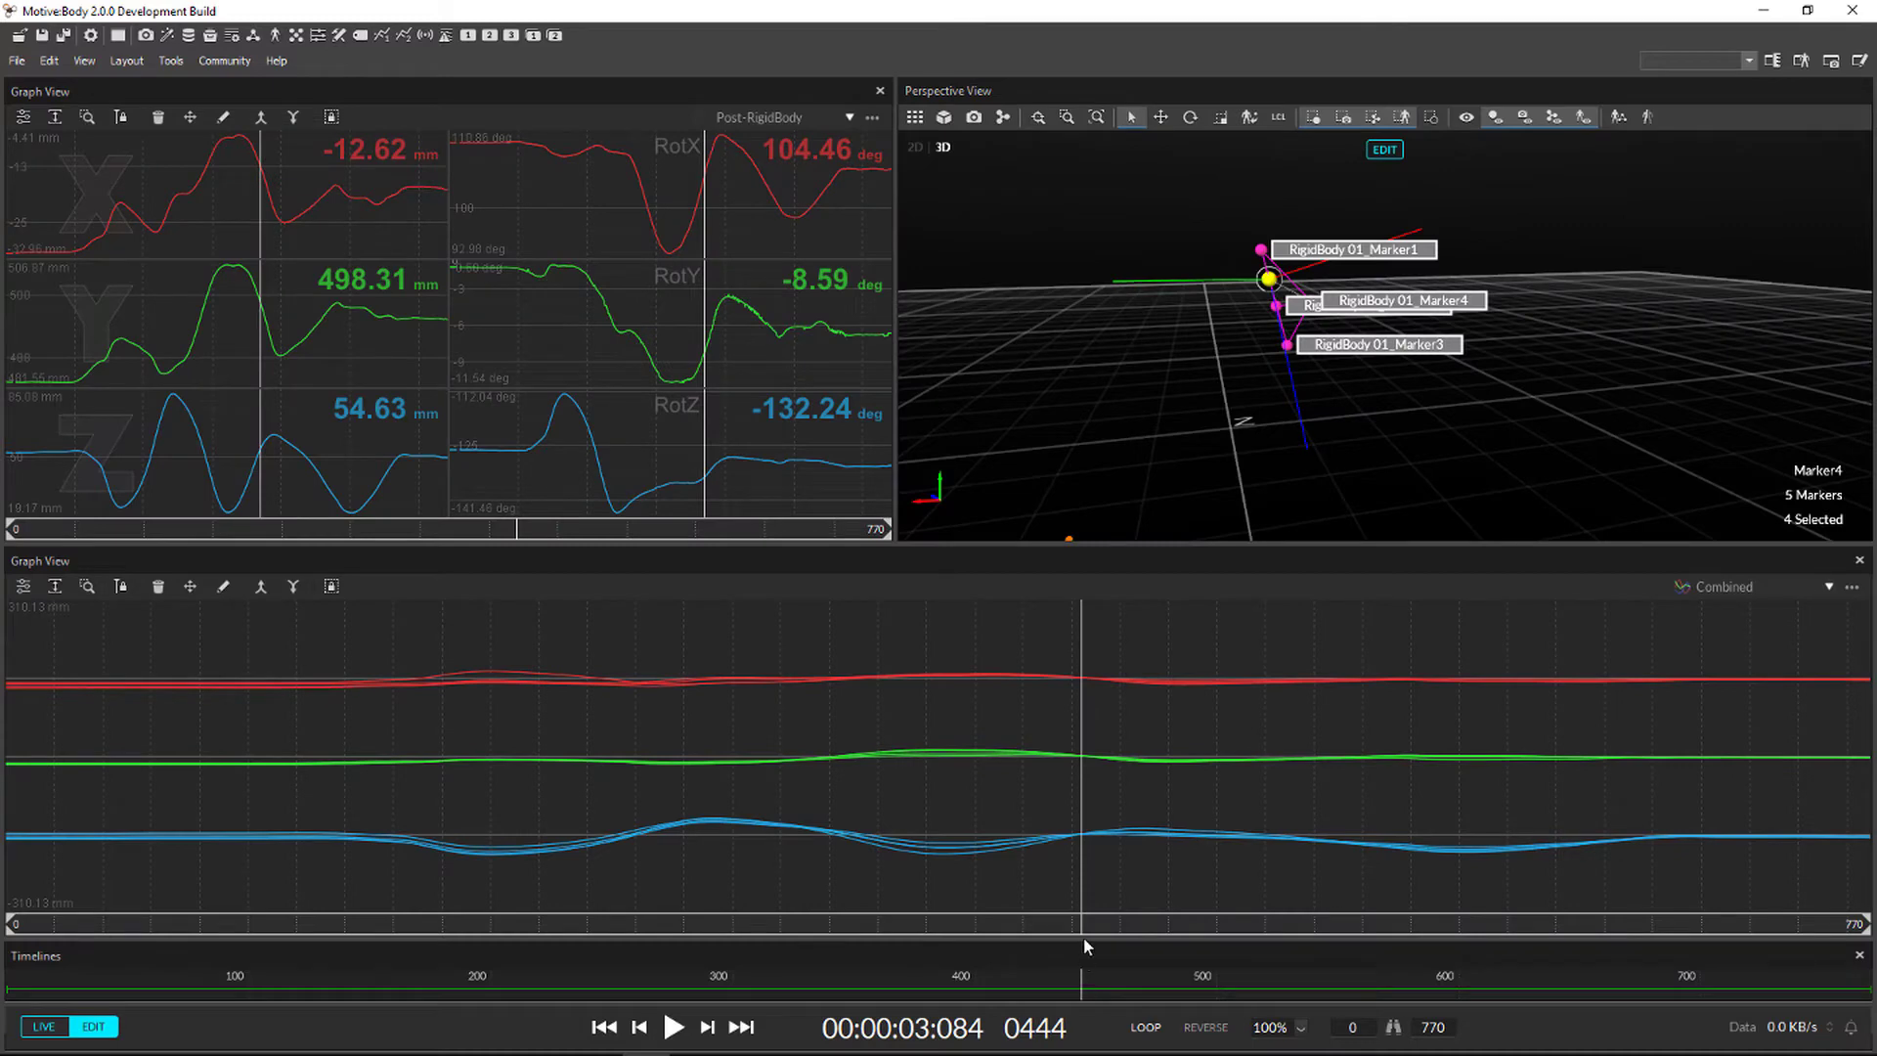
{"action": "left_click_drag", "start_coordinate": [1085, 932], "coordinate": [631, 906]}
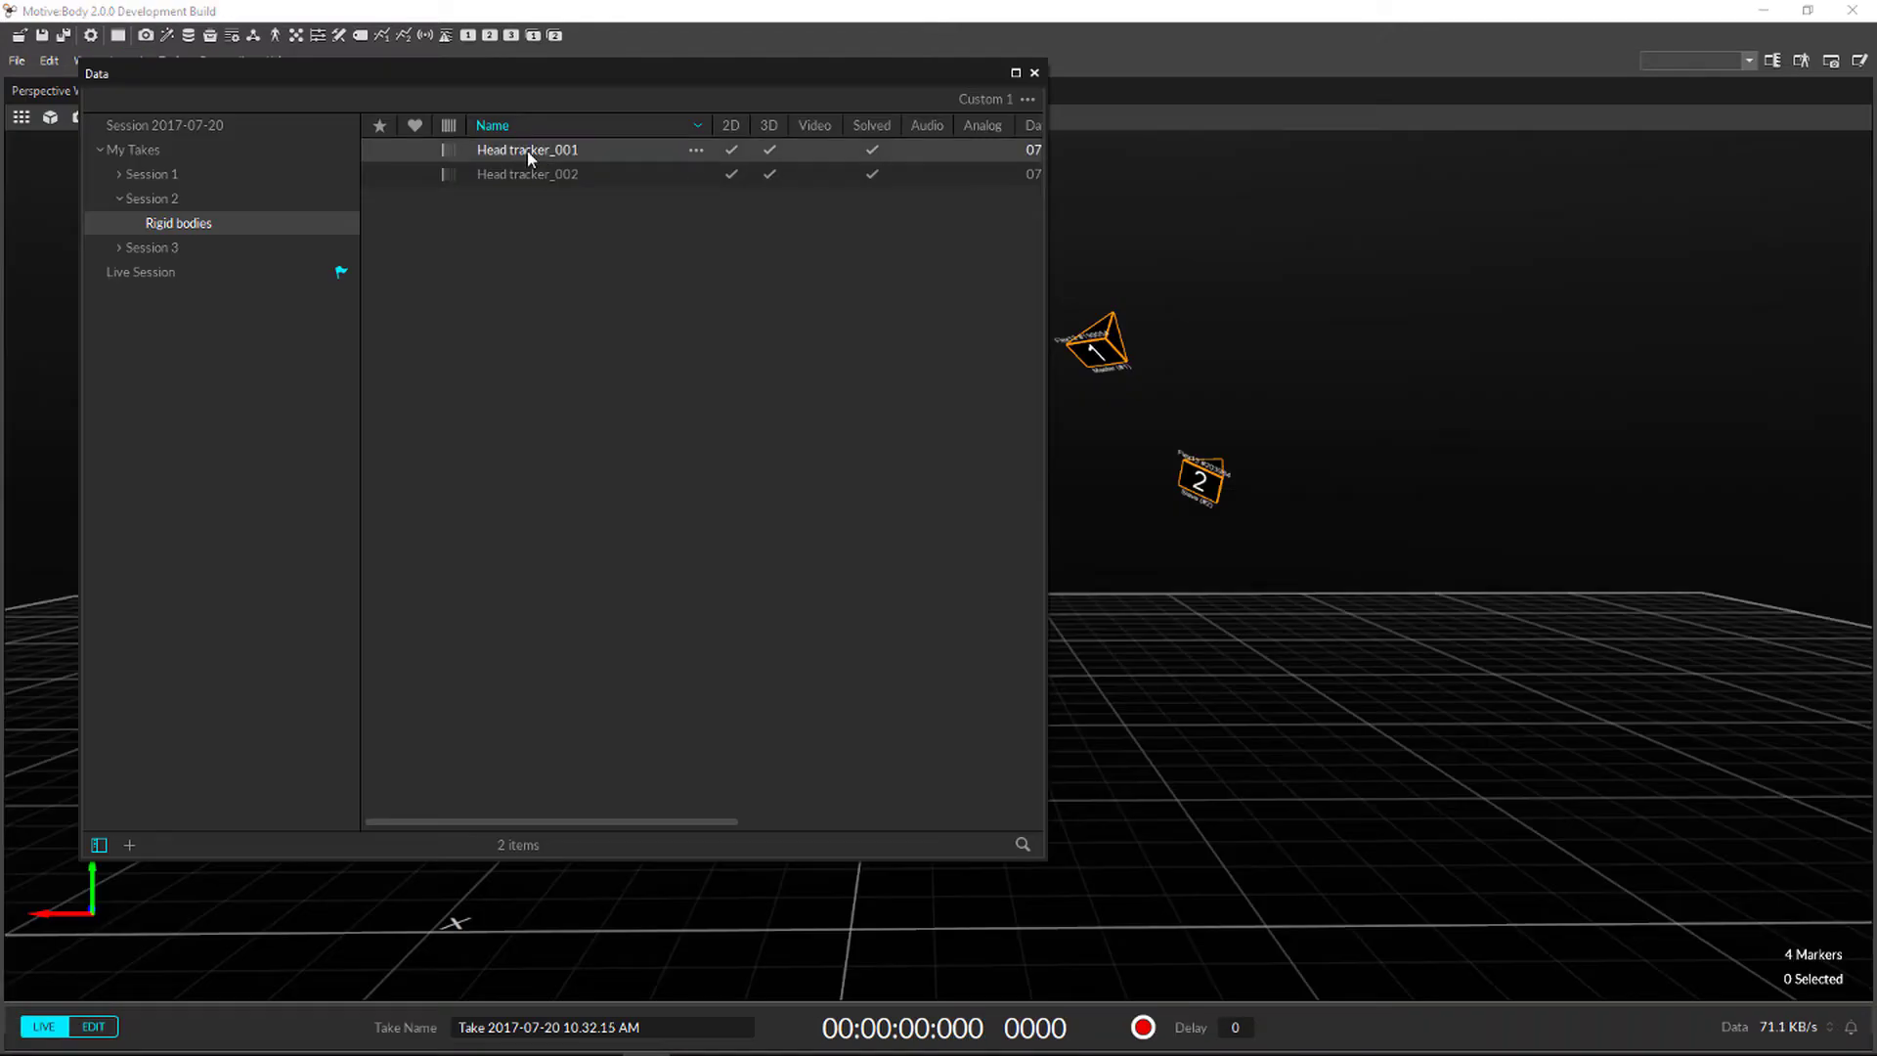
Select Head tracker_001, browse Sessions 3 and 1, and load the OptiTrack 41 - ROM take.
{"action": "left_click", "coordinate": [528, 150]}
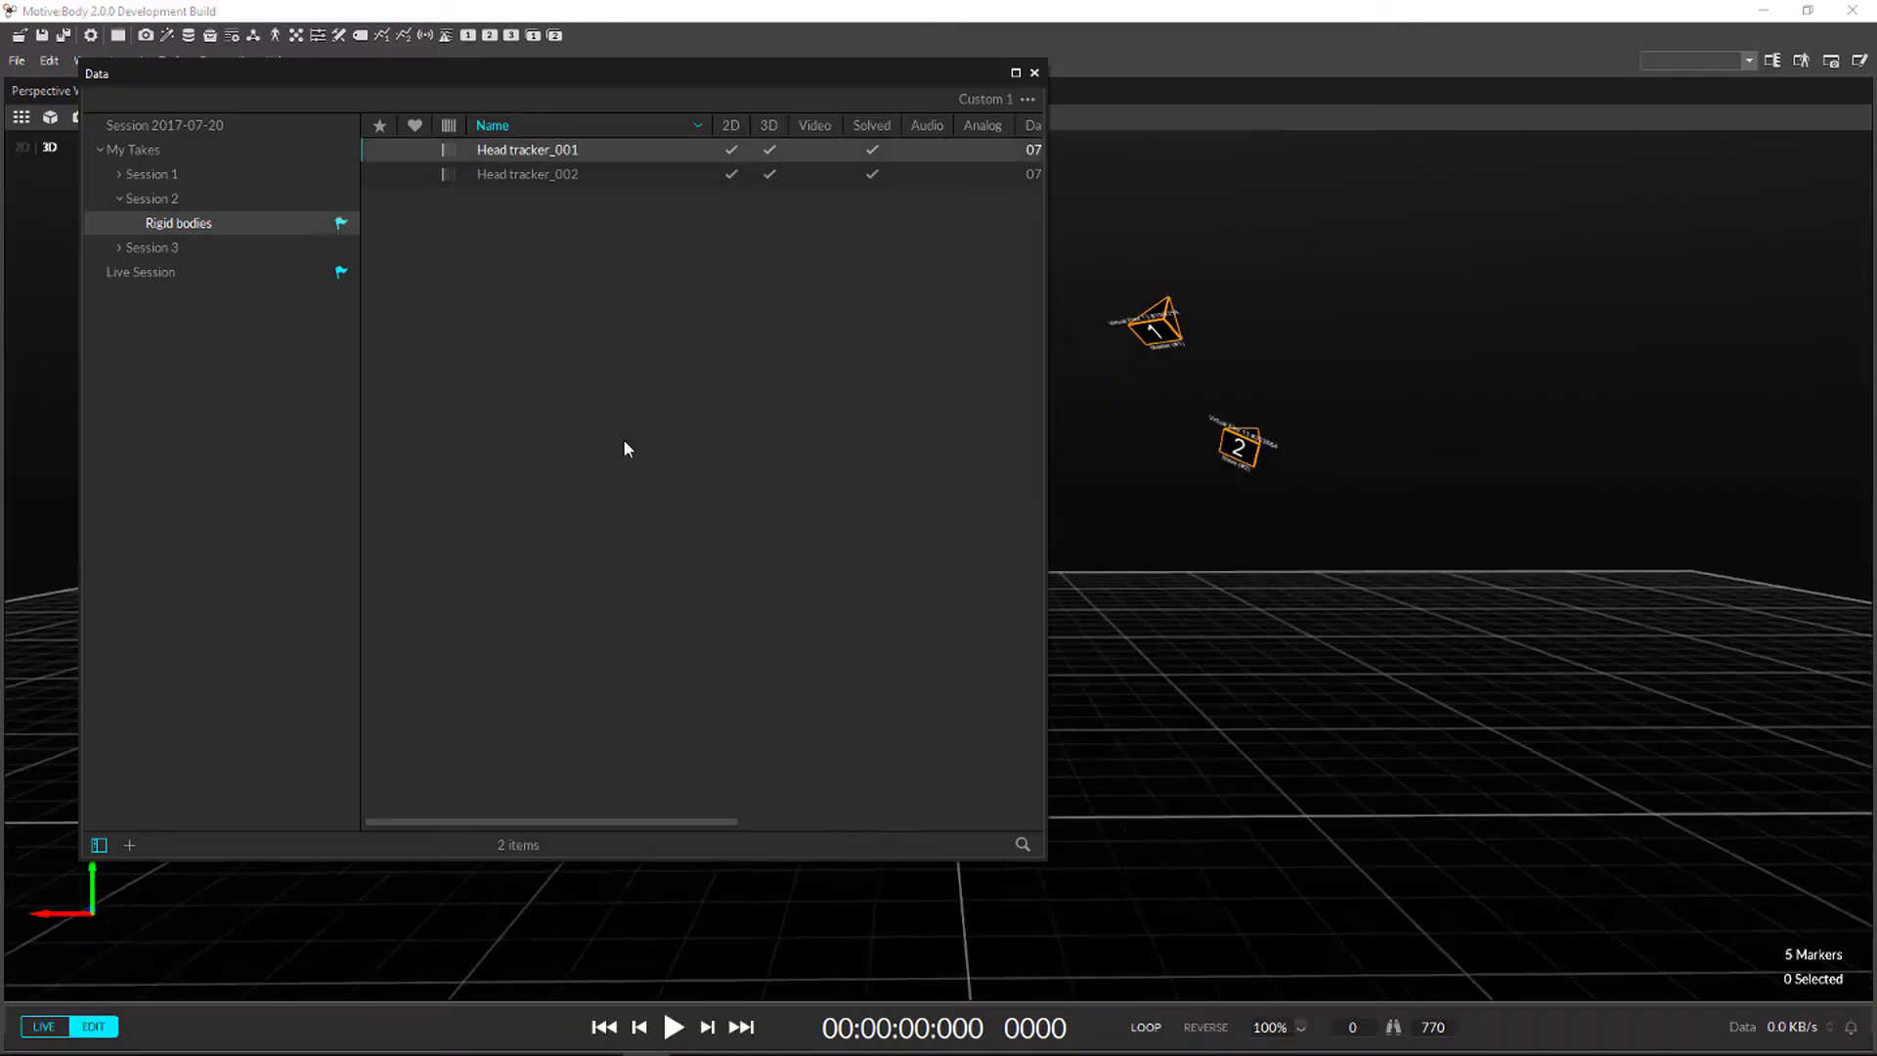
{"action": "left_click_drag", "start_coordinate": [543, 822], "coordinate": [552, 753]}
{"action": "left_click", "coordinate": [138, 248]}
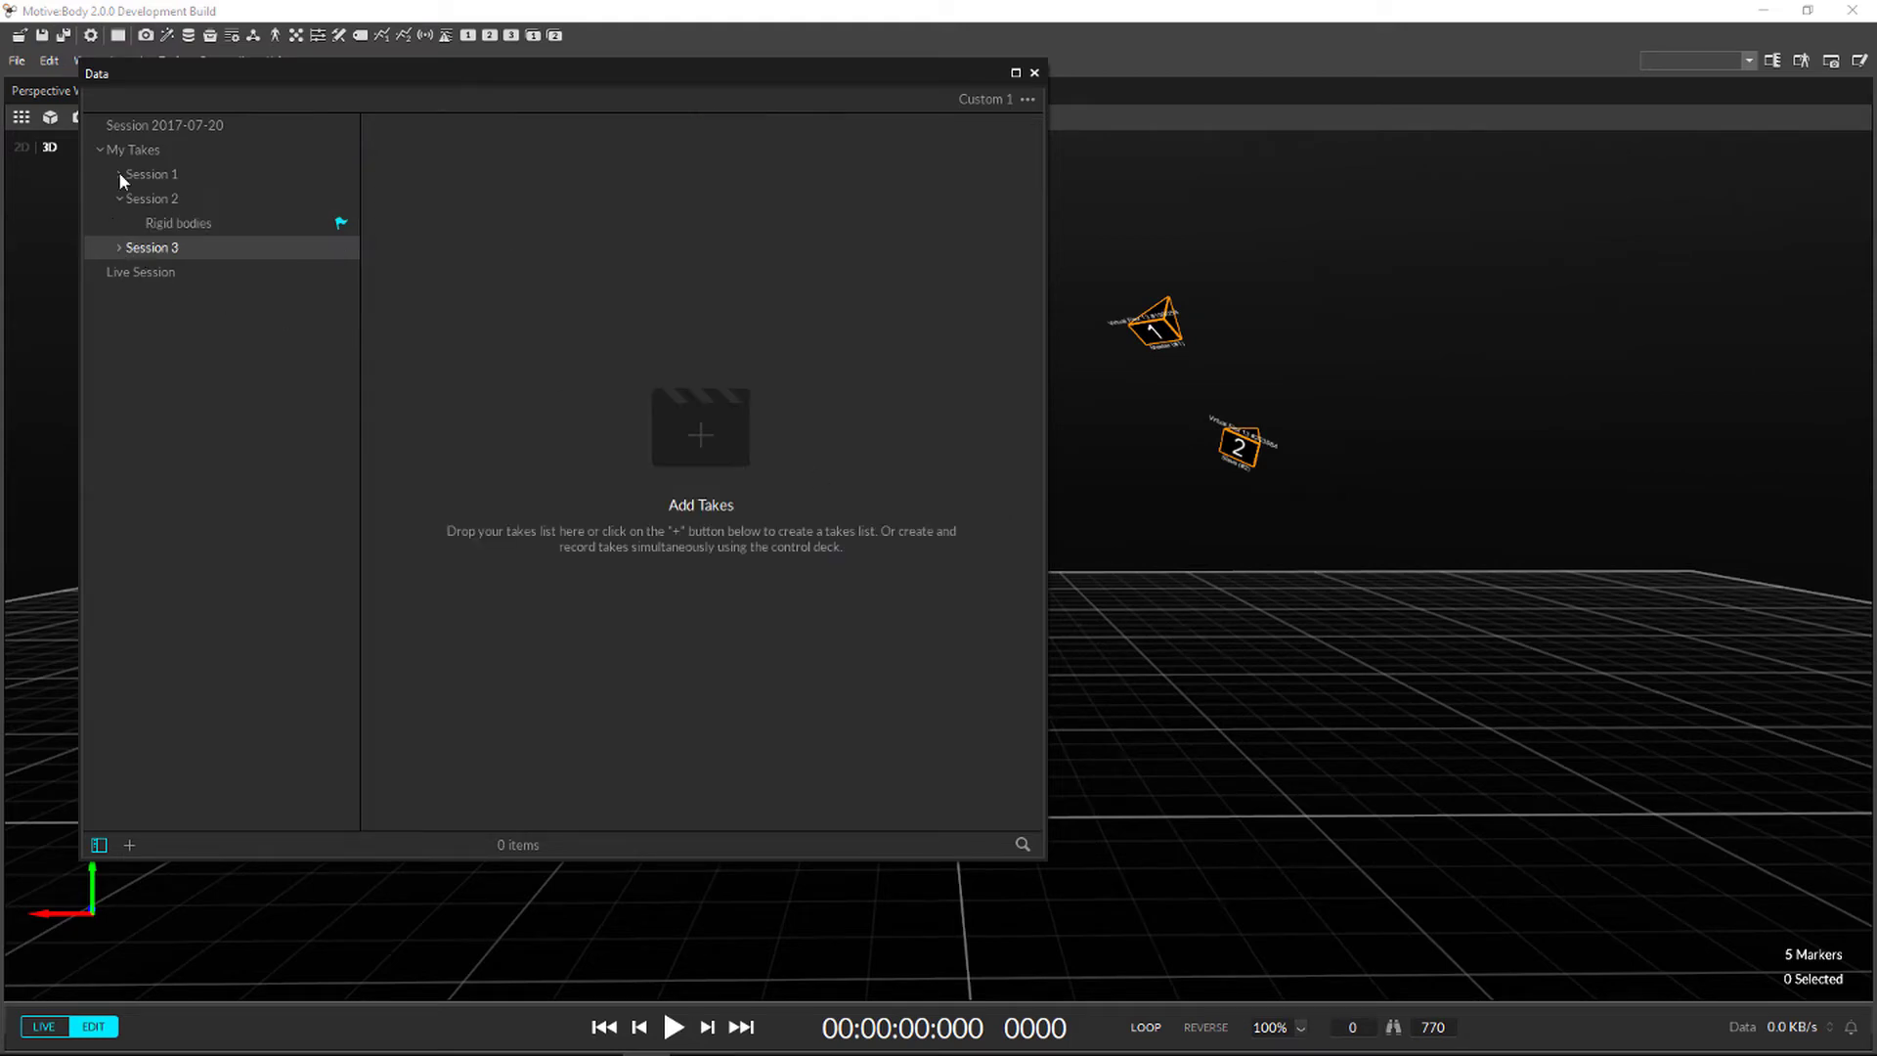
{"action": "left_click", "coordinate": [119, 173]}
{"action": "left_click", "coordinate": [182, 223]}
{"action": "double_click", "coordinate": [568, 178]}
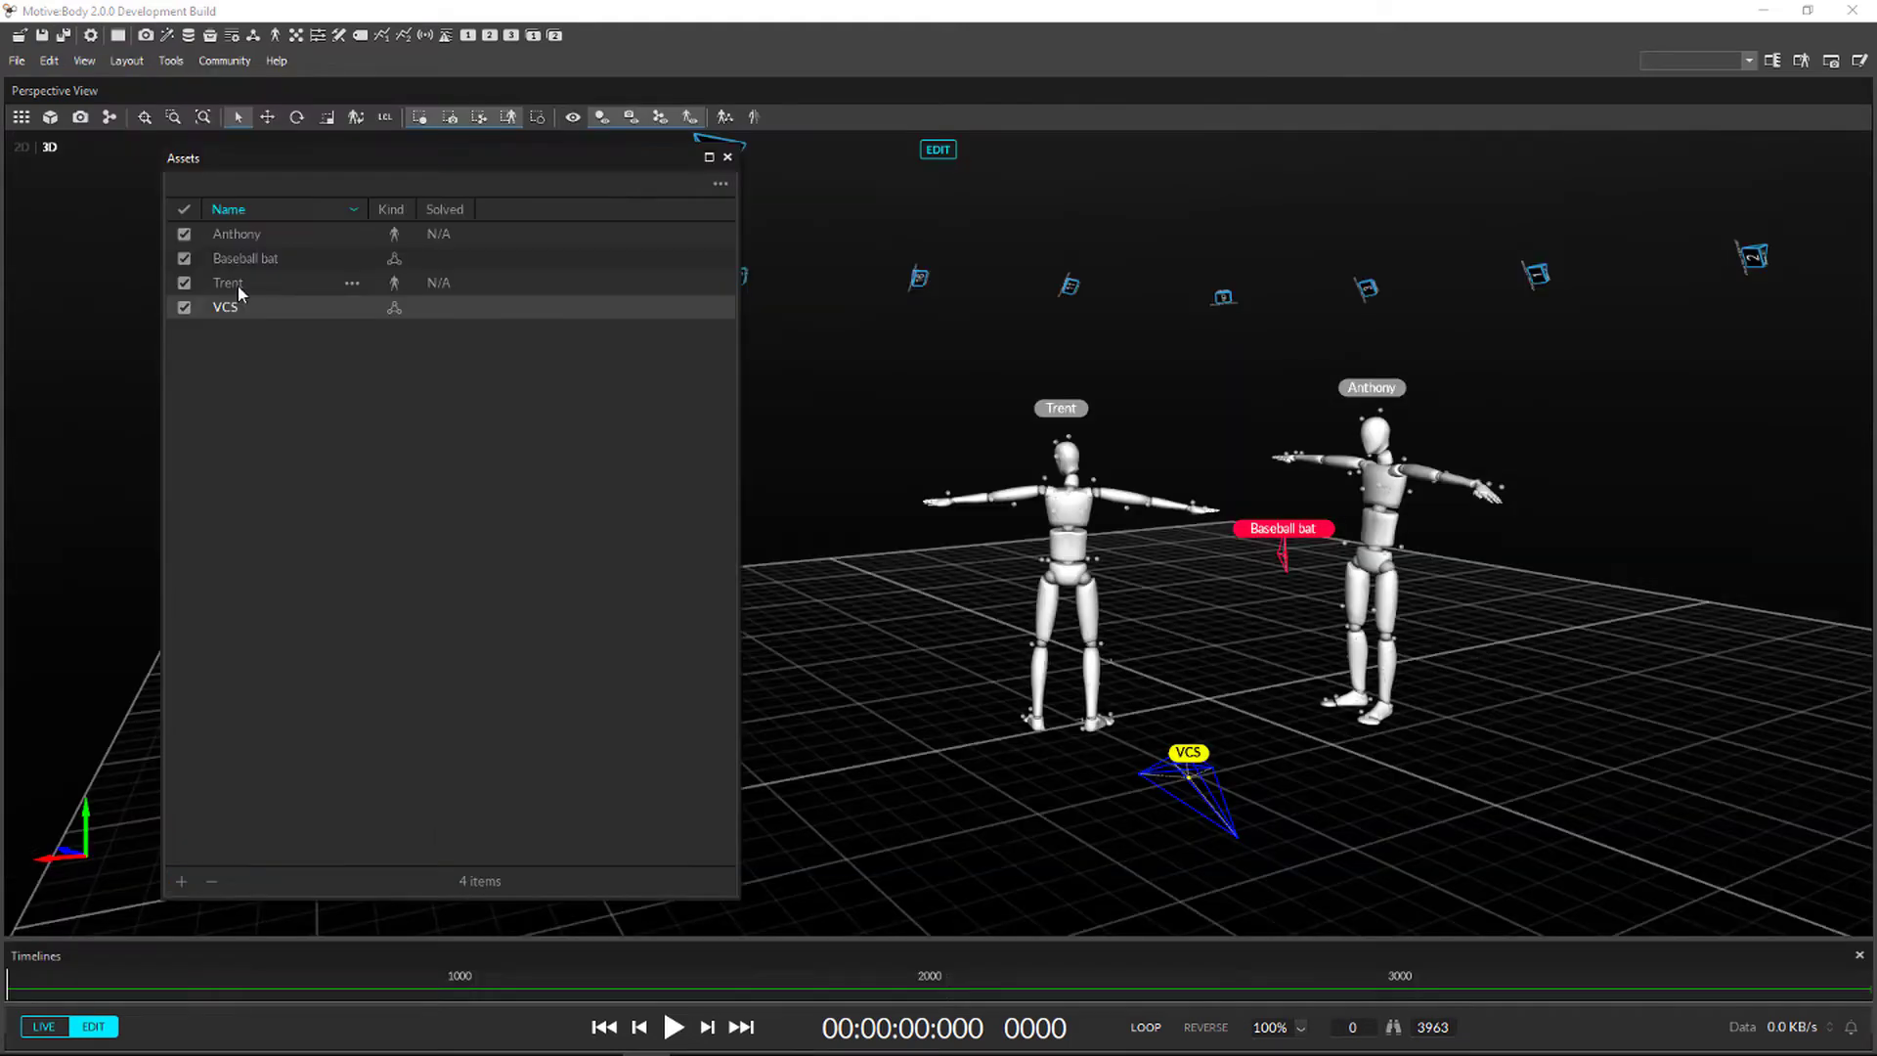
Select the two skeletons, Baseball bat and VCS in Assets, then clear the selection.
{"action": "left_click", "coordinate": [235, 284]}
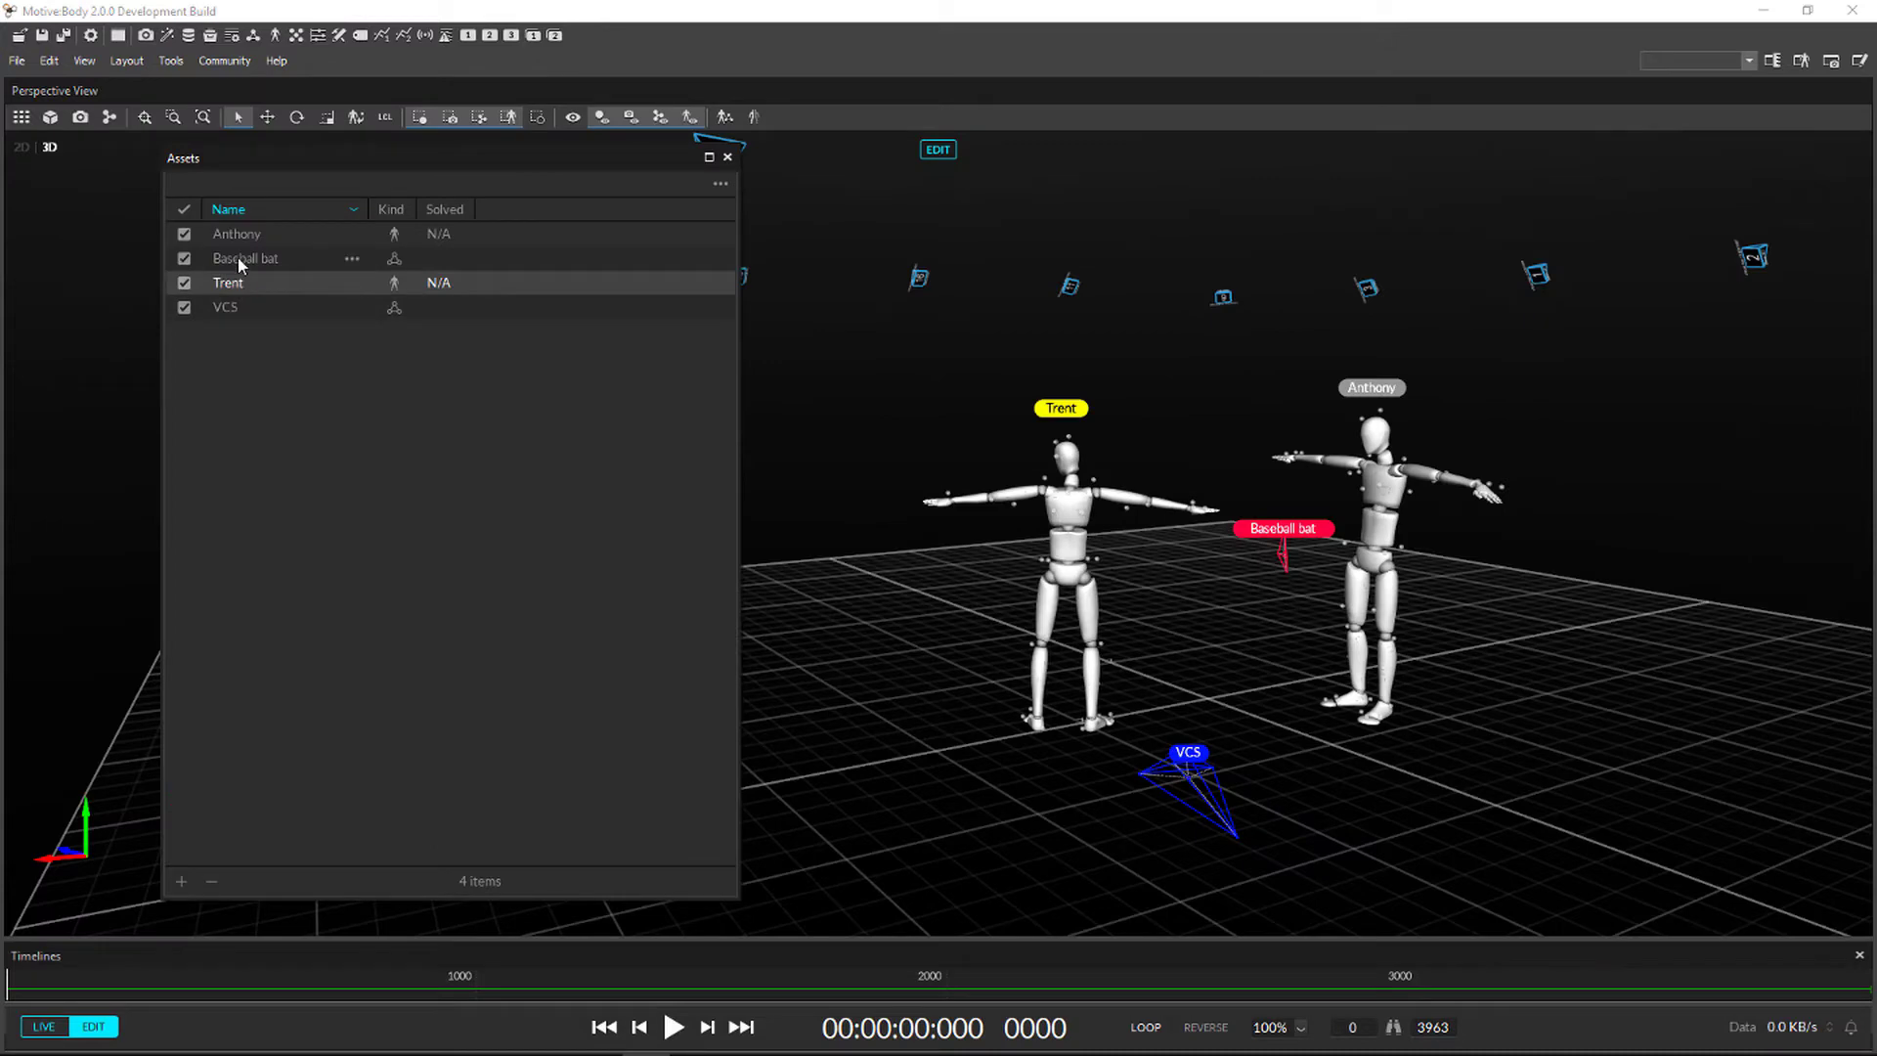
{"action": "left_click", "coordinate": [242, 256]}
{"action": "left_click", "coordinate": [244, 236]}
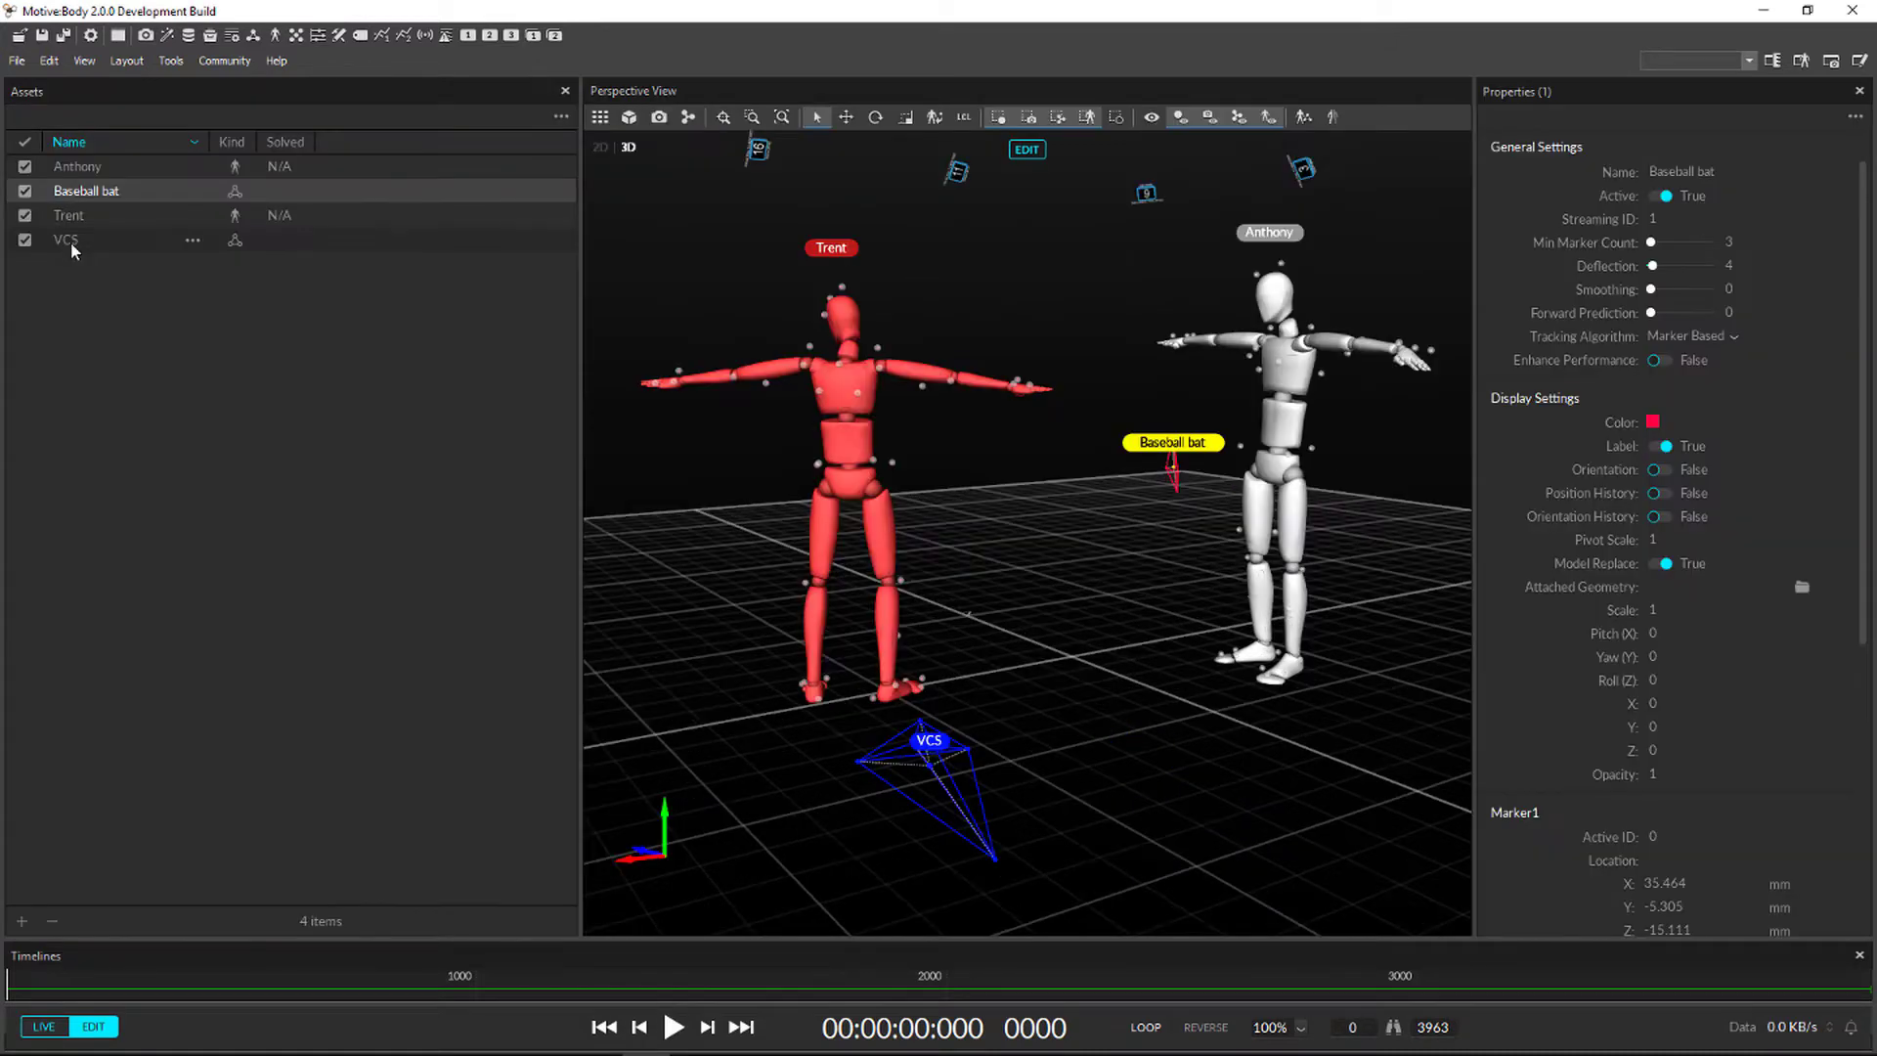
{"action": "left_click", "coordinate": [70, 242], "text": "ctrl"}
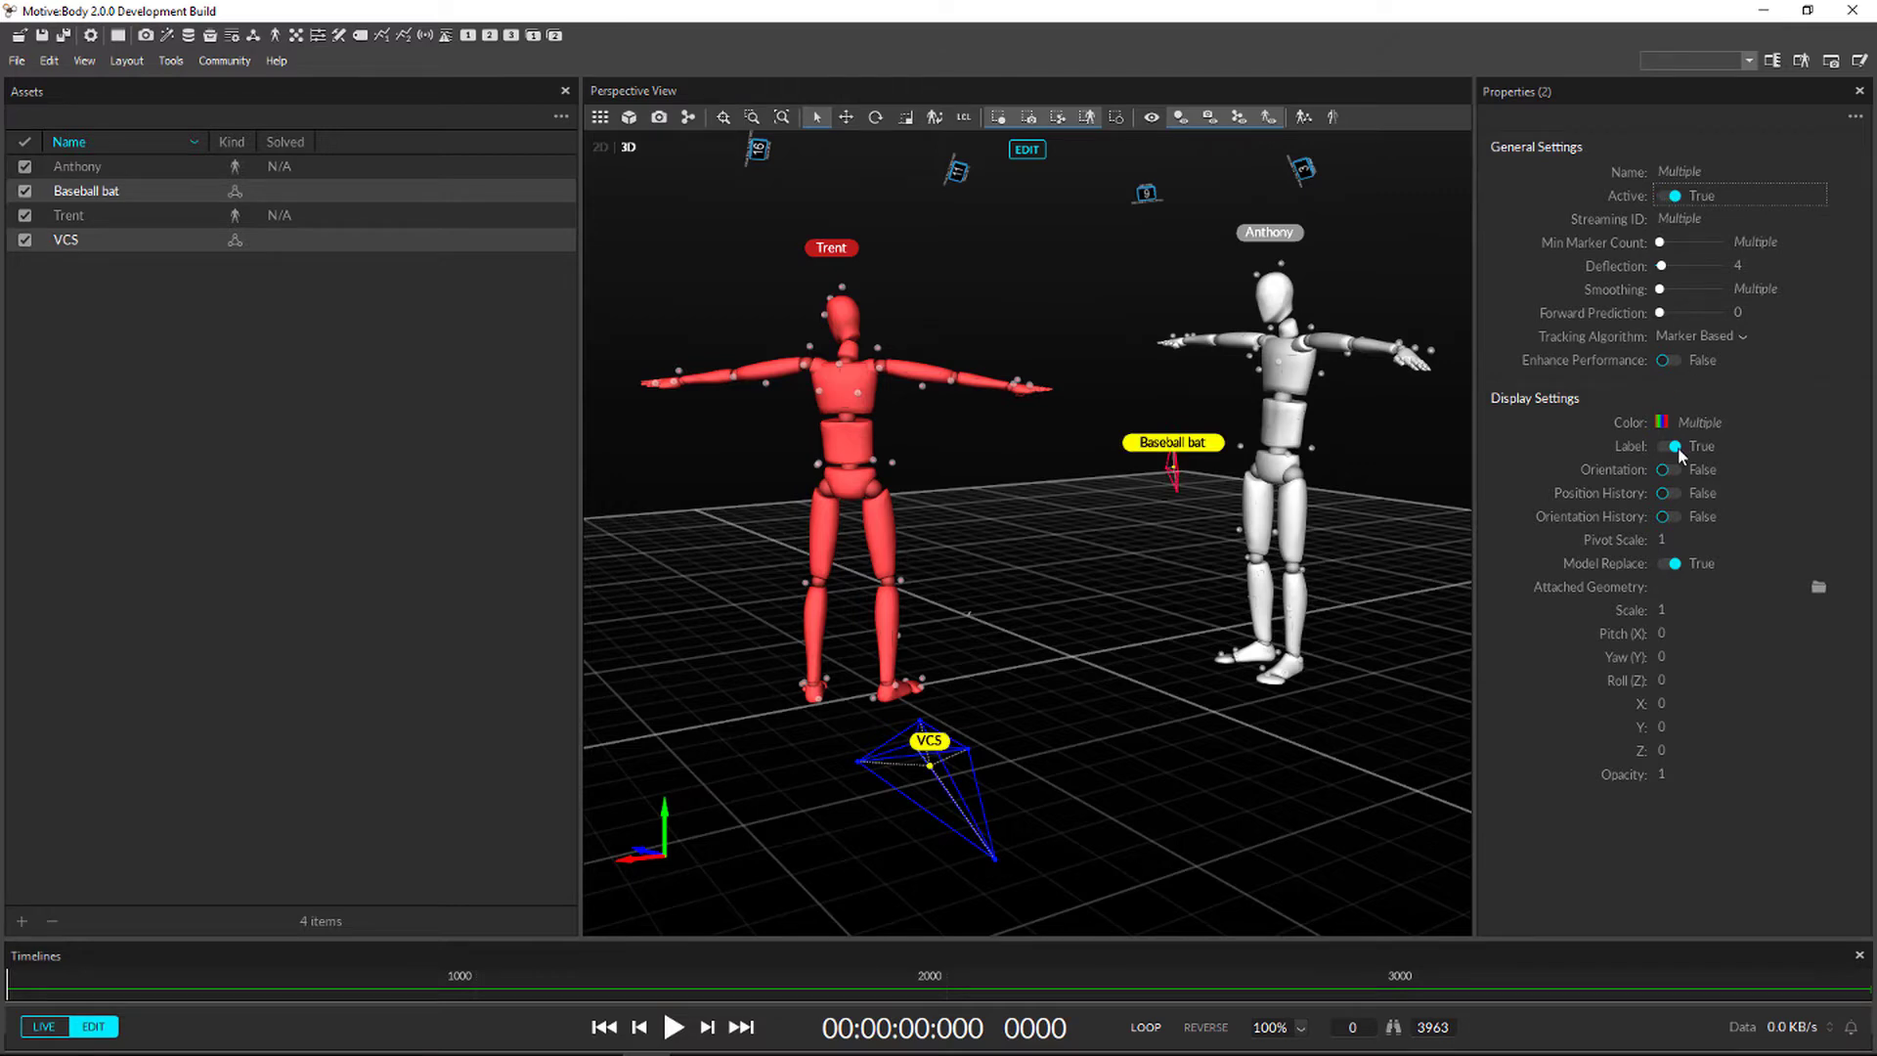
{"action": "key", "text": "Escape"}
Set the left skeleton's Segment Color to red and mark Start Time as advanced.
{"action": "left_click", "coordinate": [77, 211]}
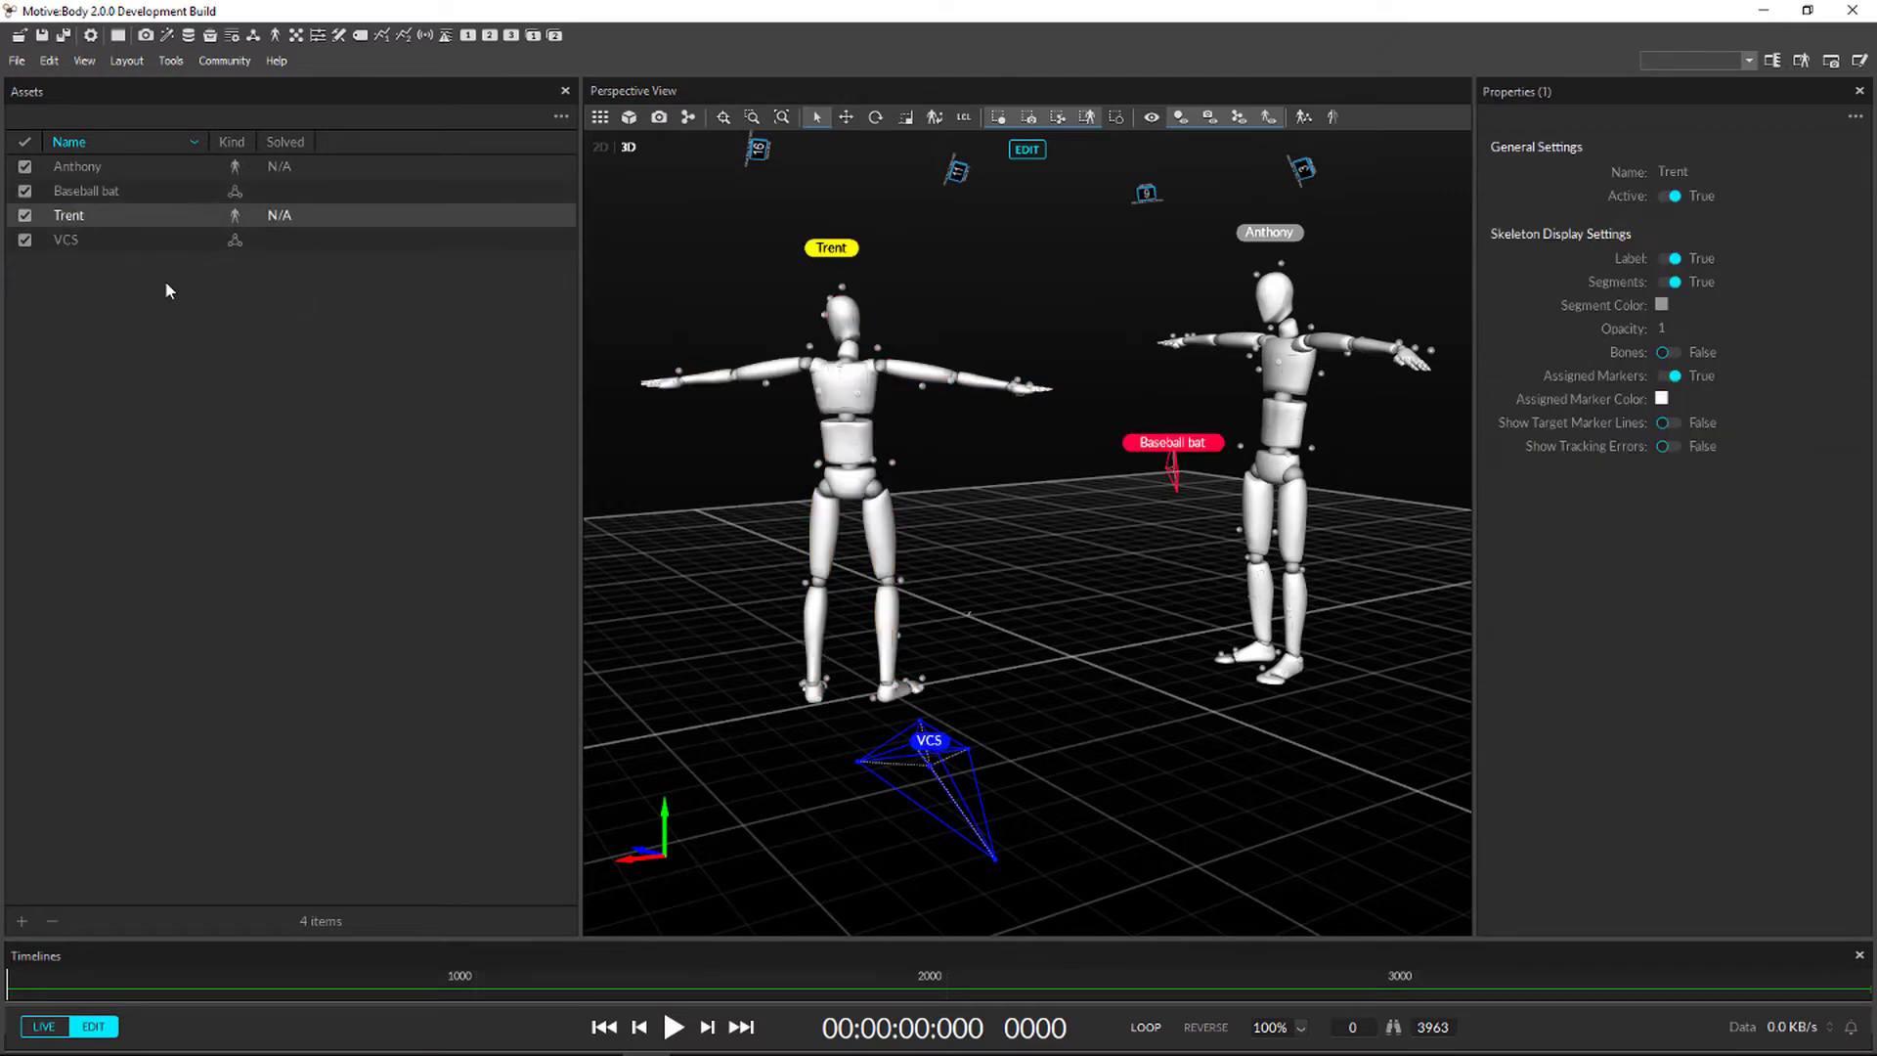
{"action": "left_click", "coordinate": [1662, 306]}
{"action": "left_click", "coordinate": [1678, 388]}
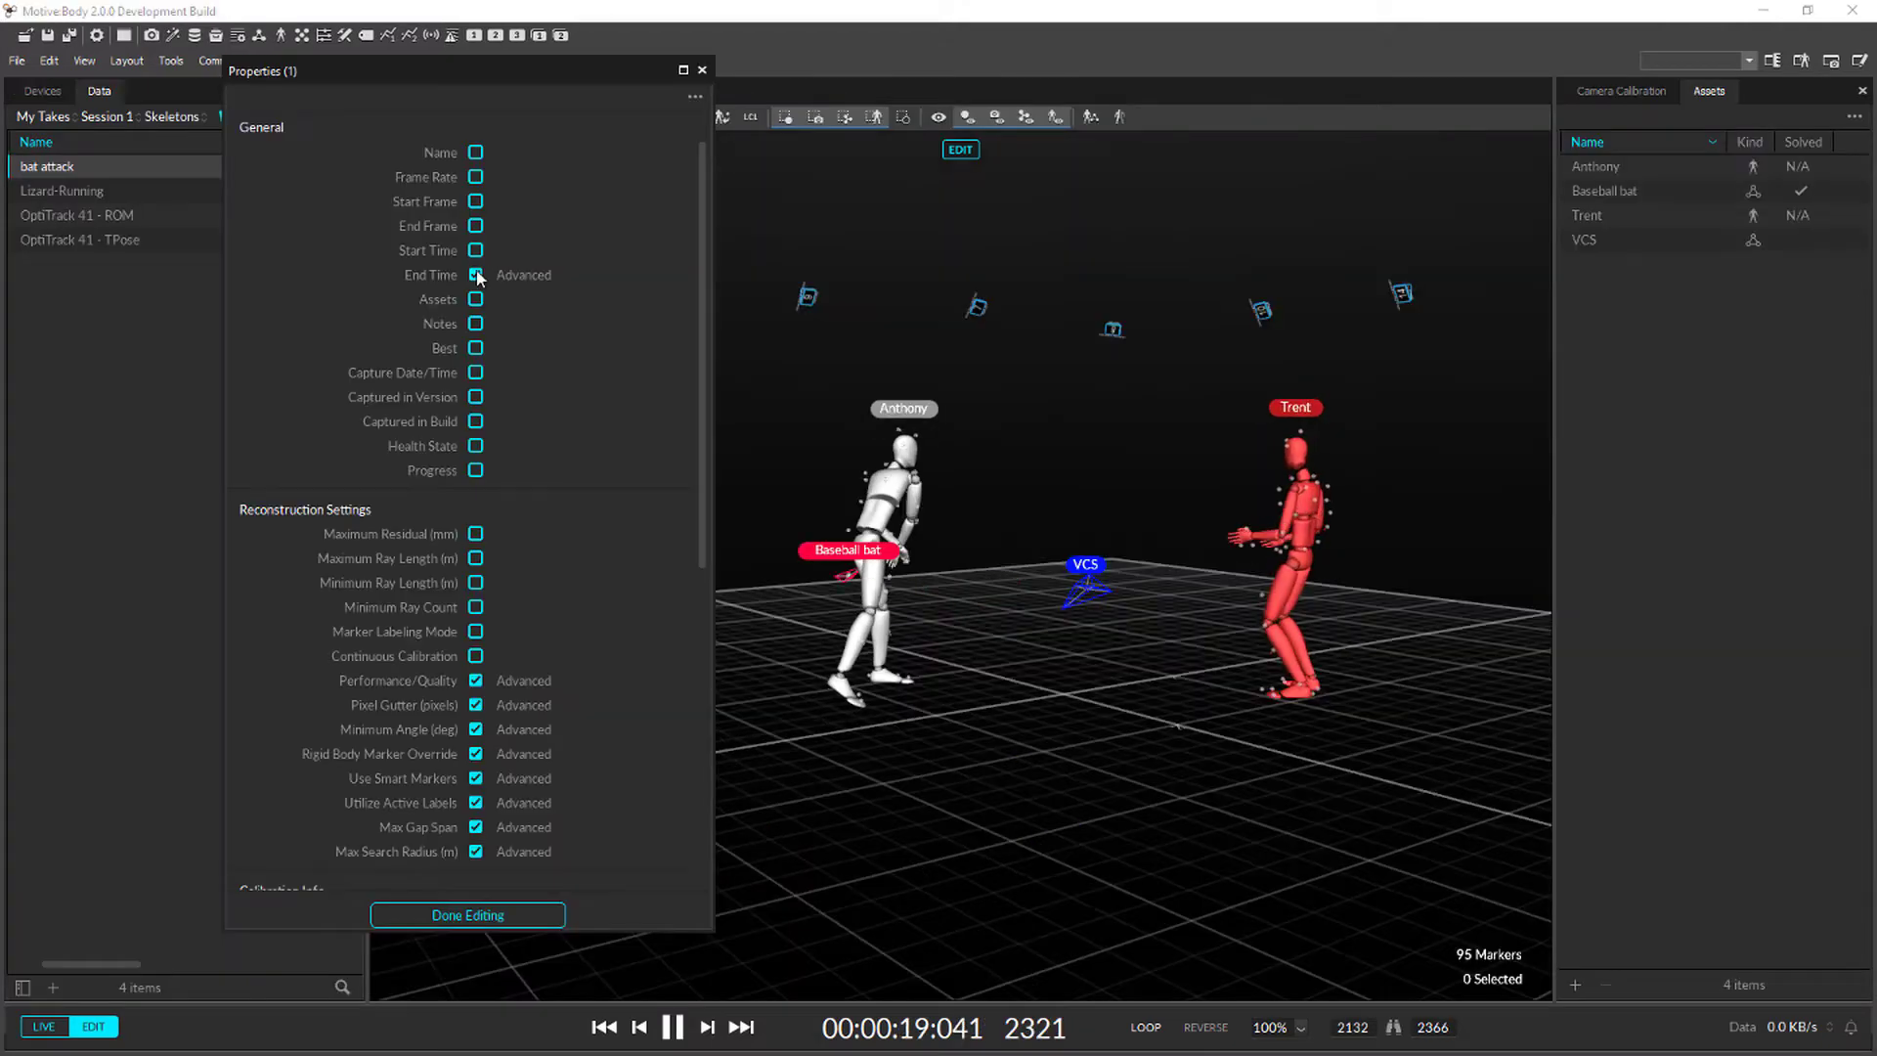
{"action": "left_click", "coordinate": [476, 250]}
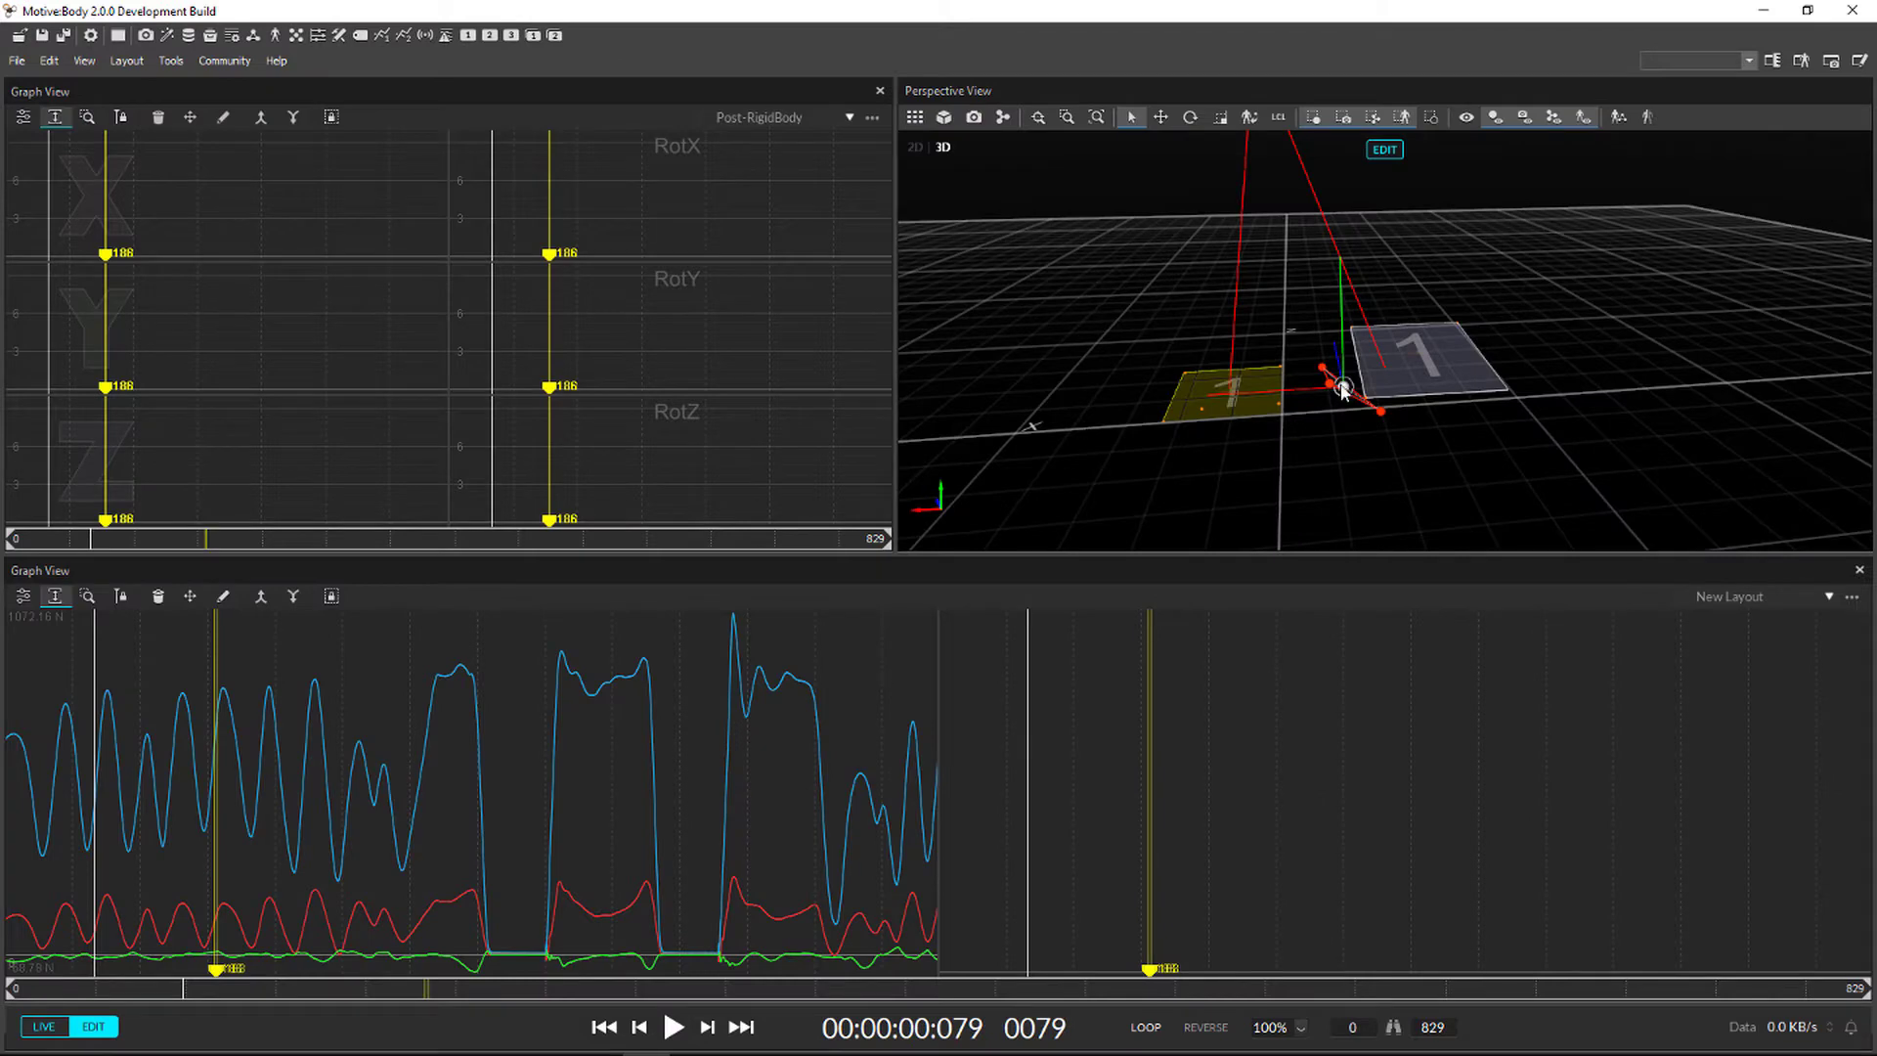
Plot the rigid body in Graph View, recolour the upper graph's curves, and adjust Visuals options.
{"action": "left_click", "coordinate": [1342, 388]}
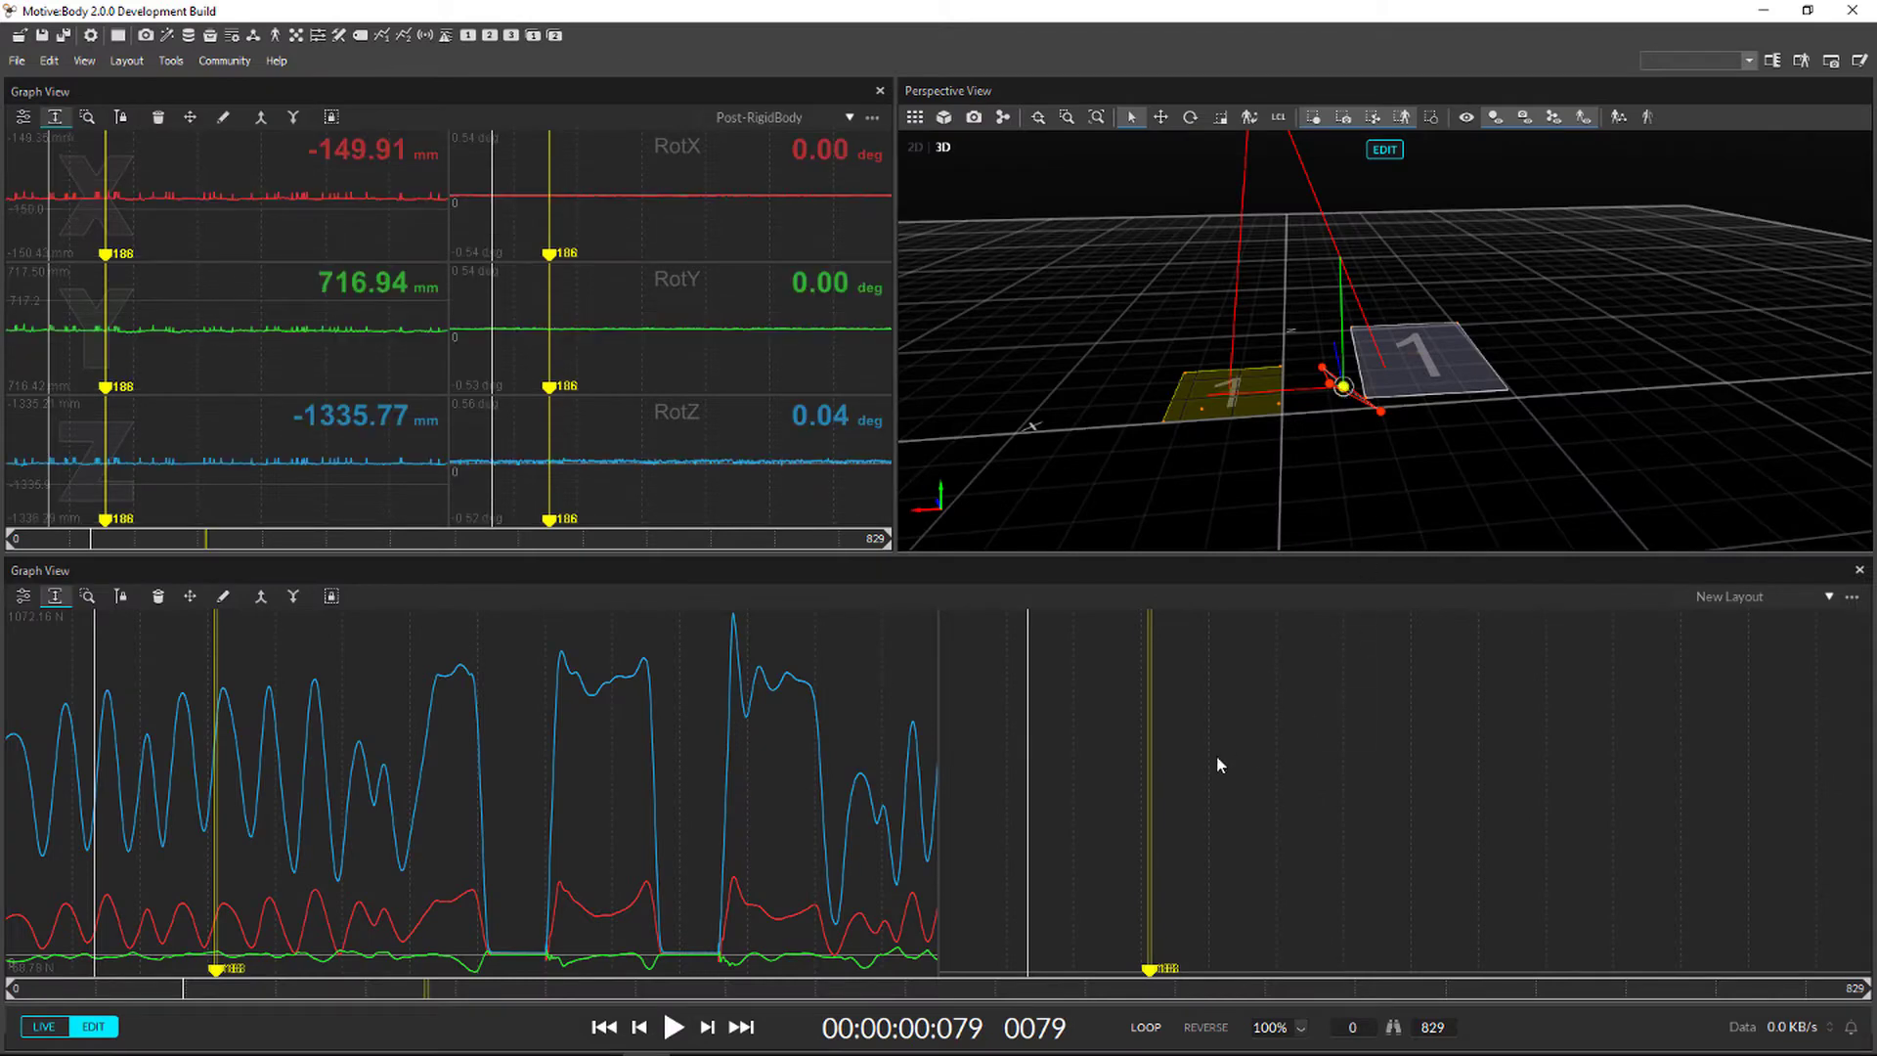
{"action": "left_click", "coordinate": [23, 596]}
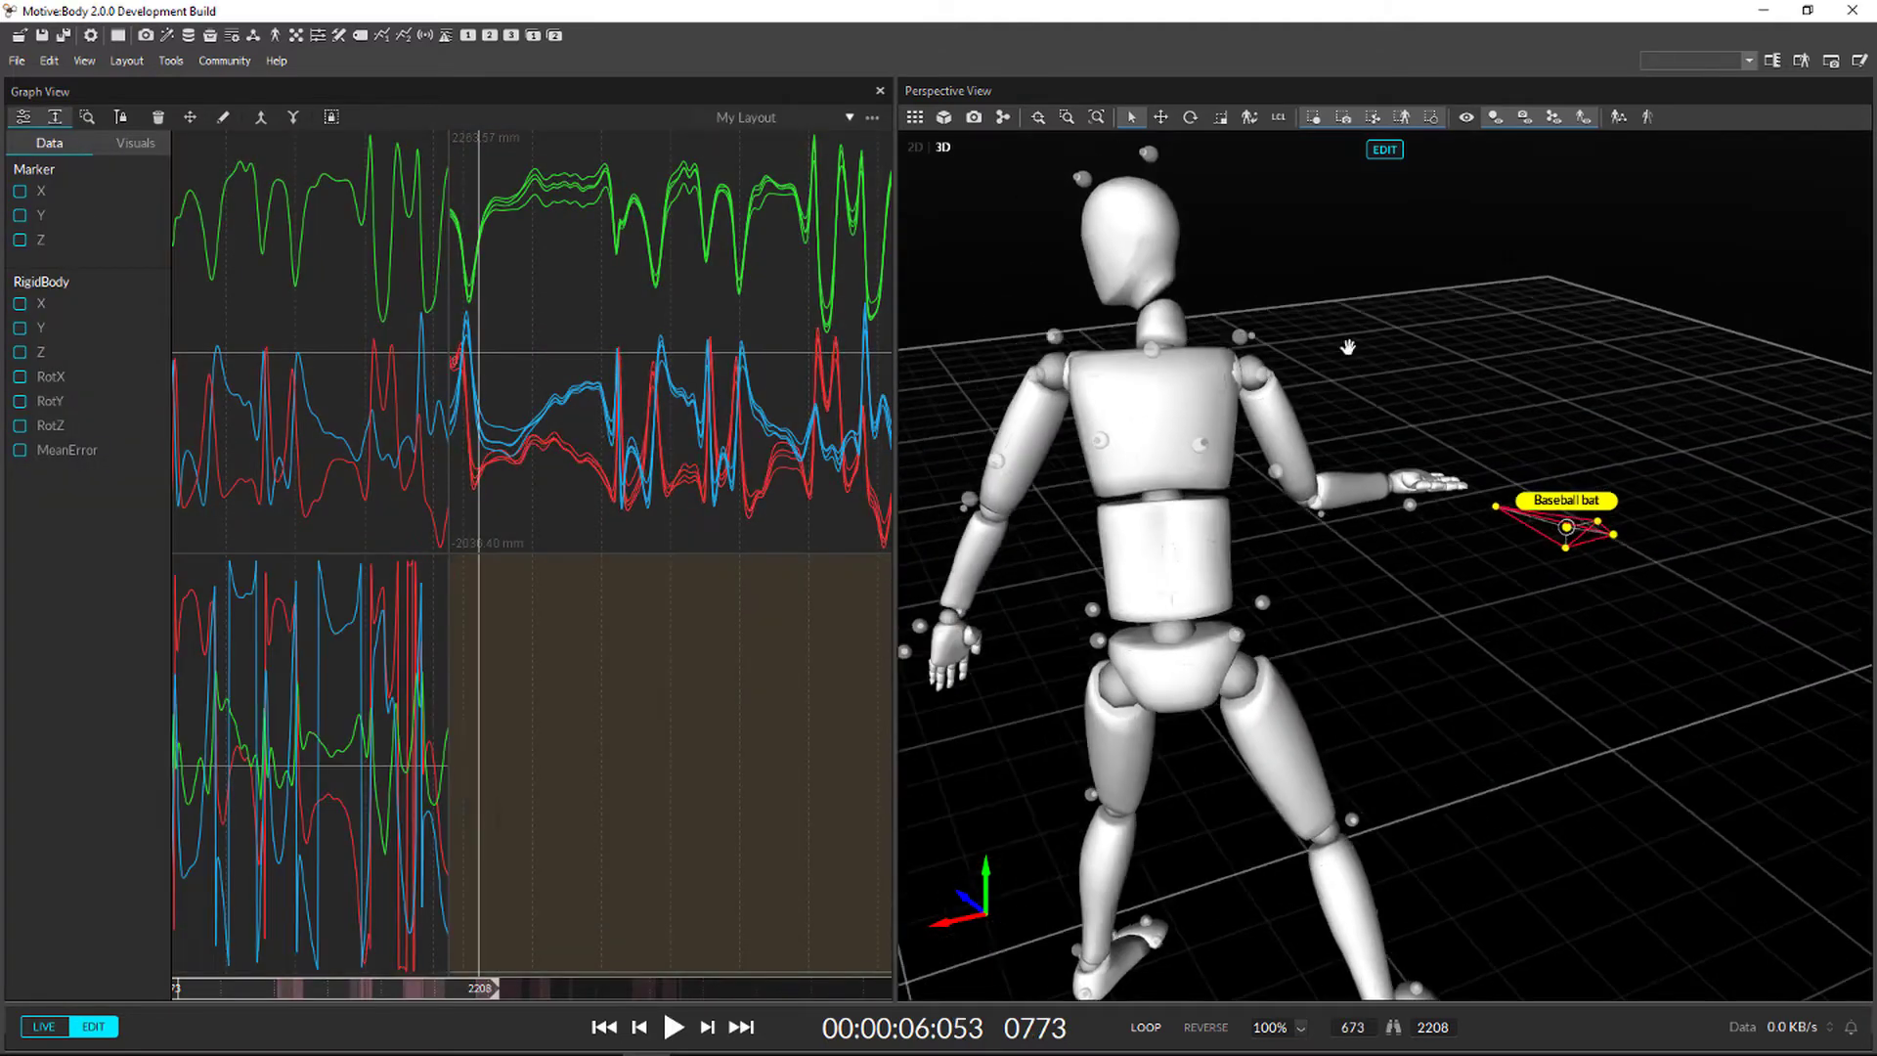
{"action": "left_click", "coordinate": [139, 333]}
{"action": "left_click", "coordinate": [244, 371]}
{"action": "left_click", "coordinate": [136, 143]}
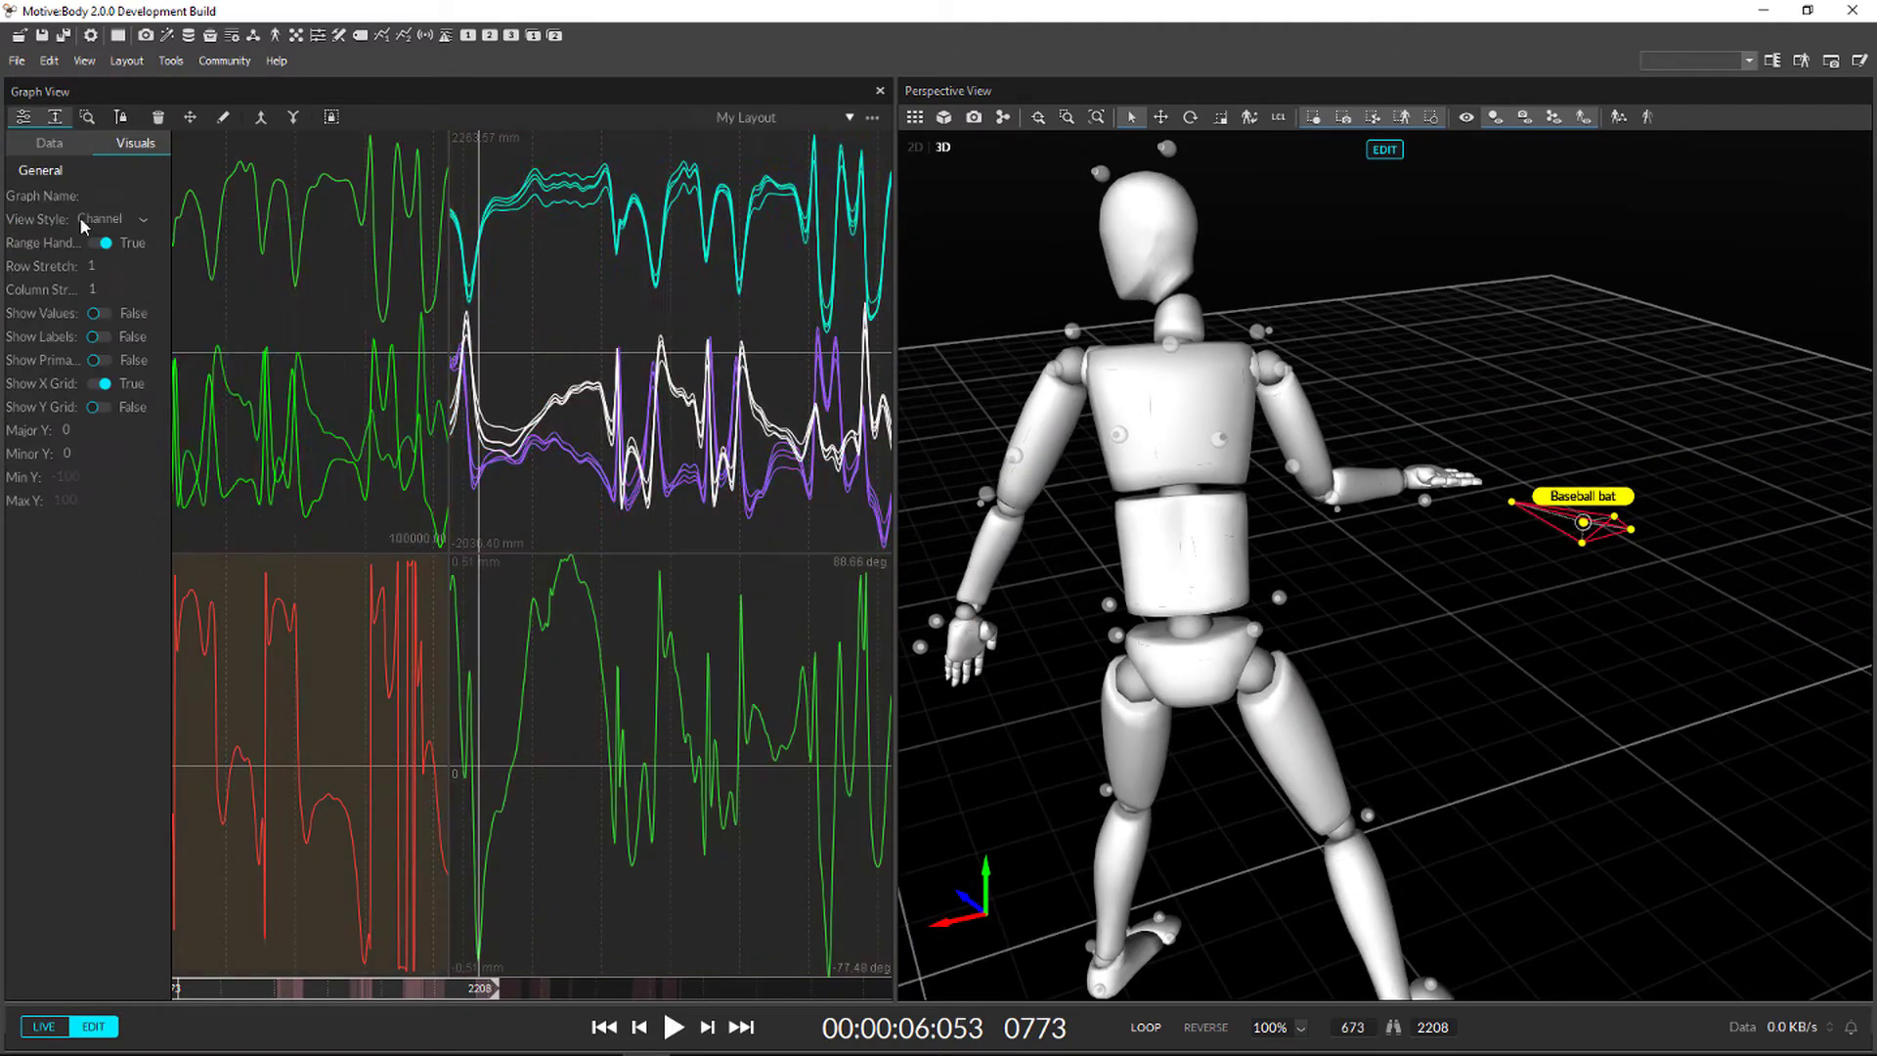
{"action": "left_click", "coordinate": [97, 312]}
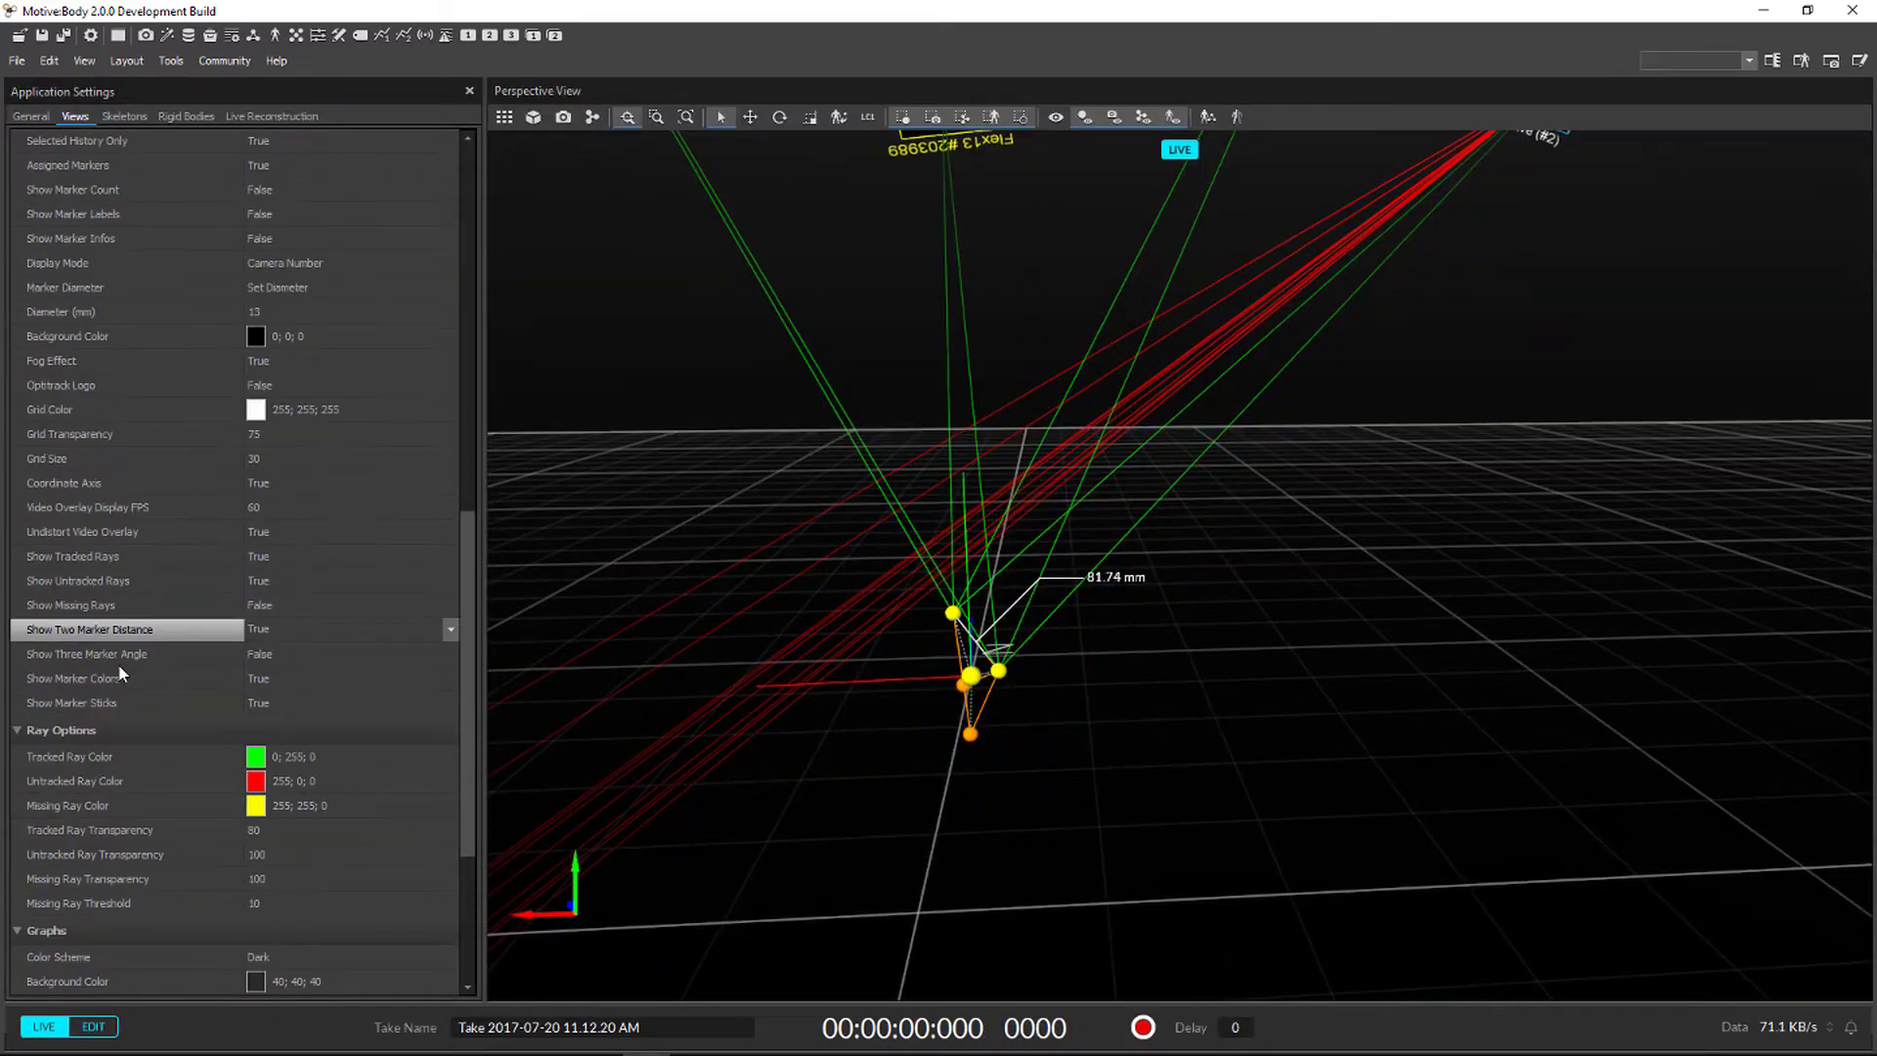
Set Tracked Ray Color to purple in Application Settings.
{"action": "left_click", "coordinate": [117, 755]}
{"action": "left_click", "coordinate": [450, 758]}
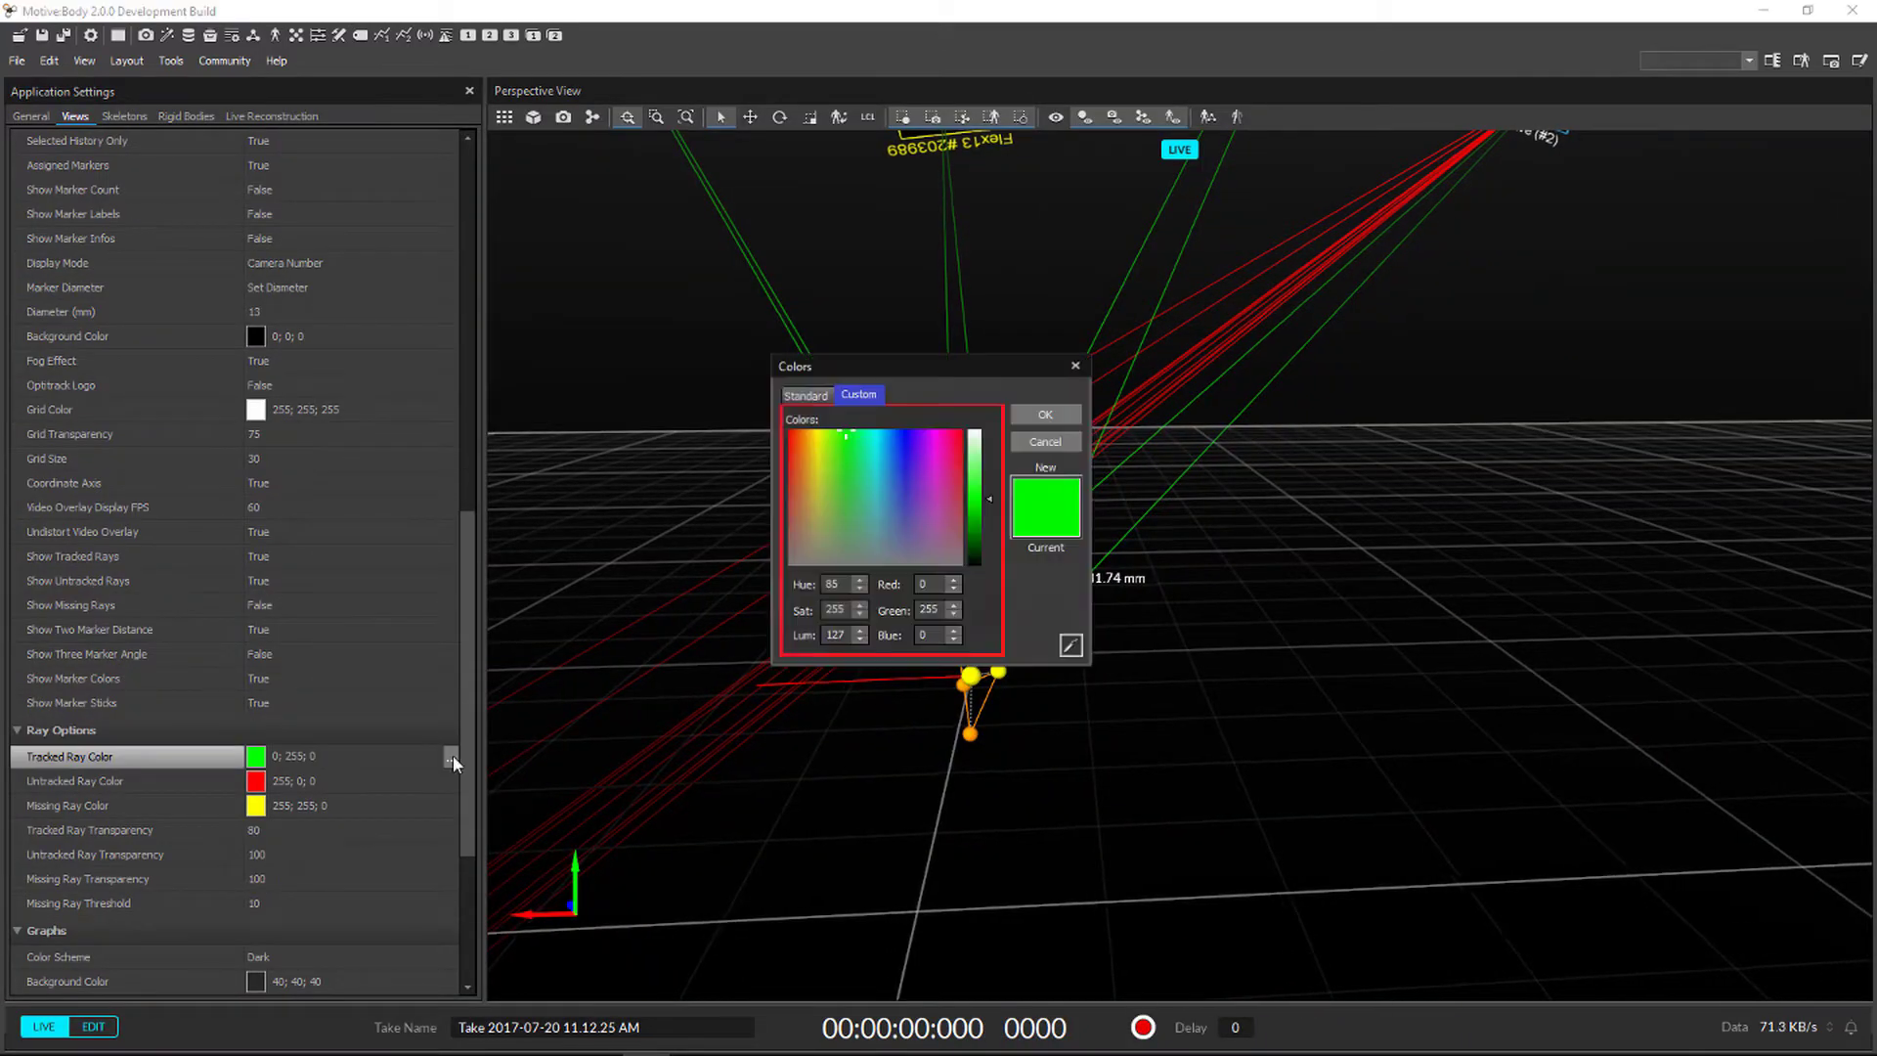
{"action": "left_click_drag", "start_coordinate": [929, 362], "coordinate": [535, 363]}
{"action": "left_click", "coordinate": [529, 458]}
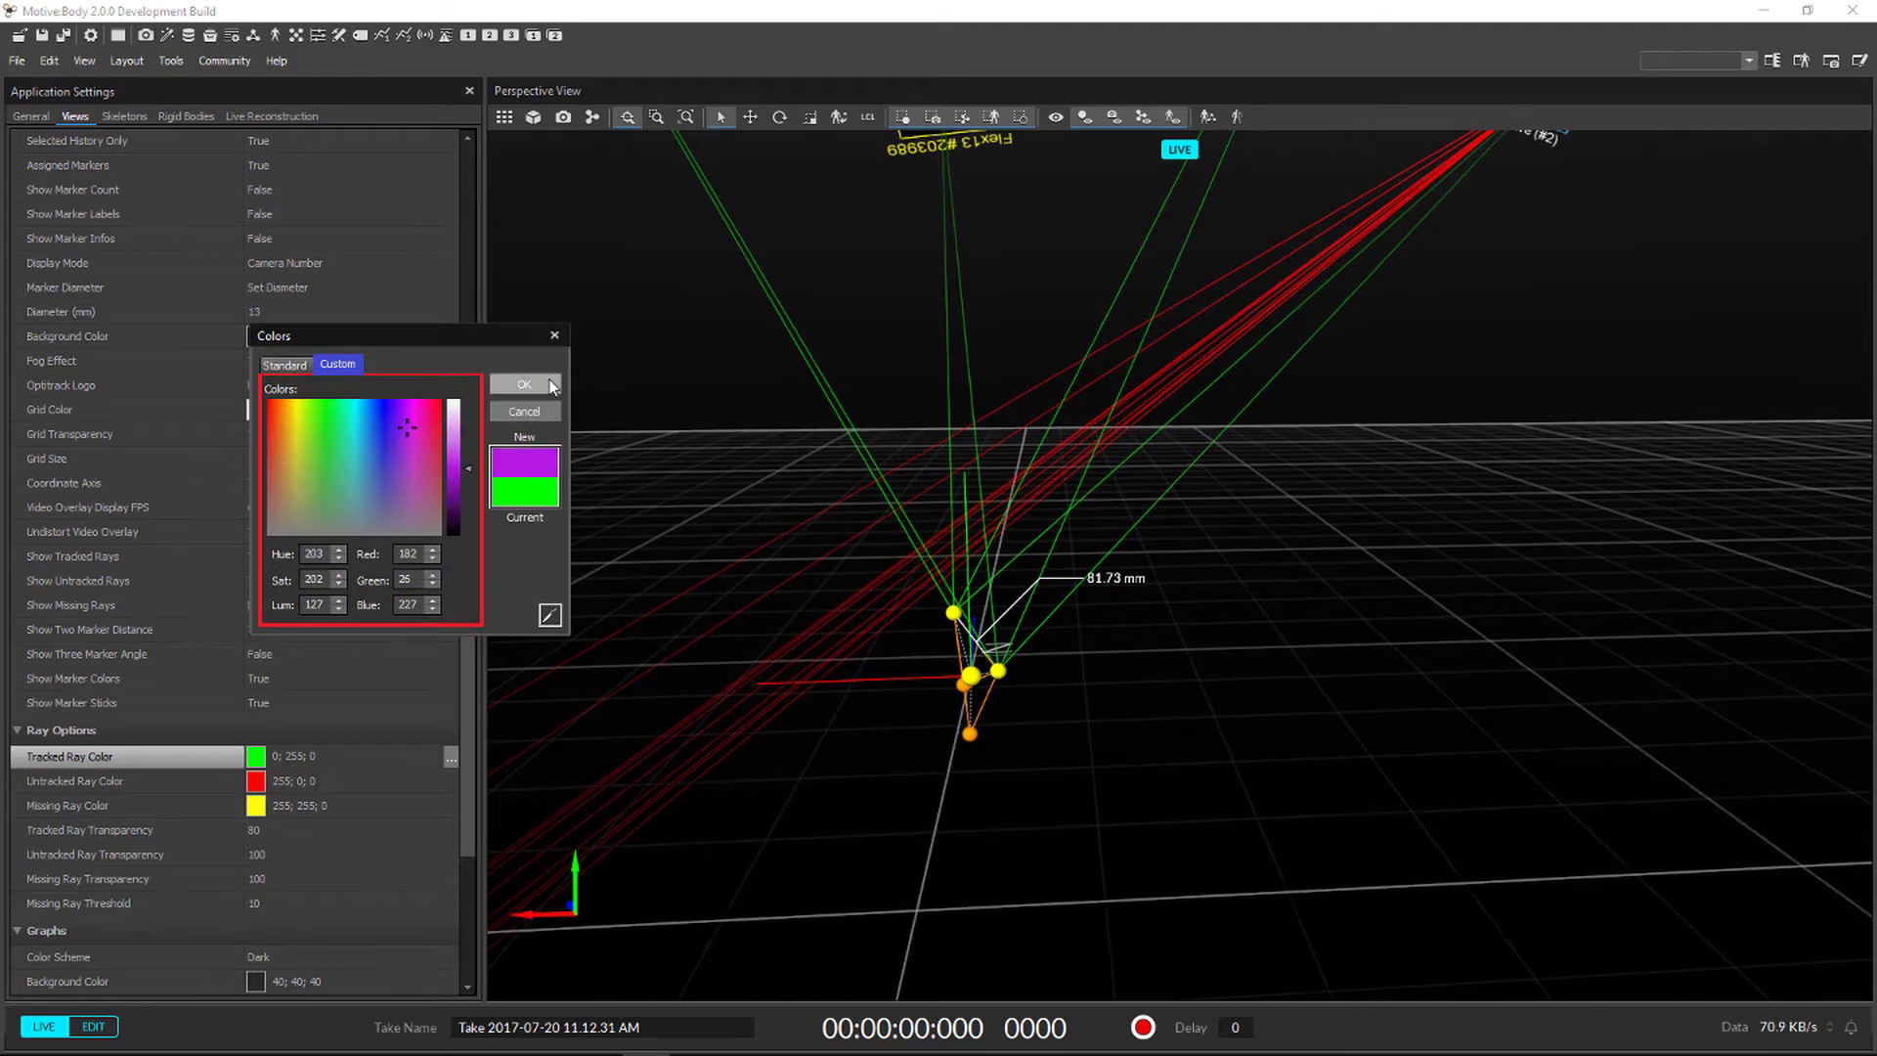
{"action": "left_click", "coordinate": [649, 406]}
Hide the rigid body's label, colour it red, show its orientation axes, and close Motive.
{"action": "left_click", "coordinate": [277, 117]}
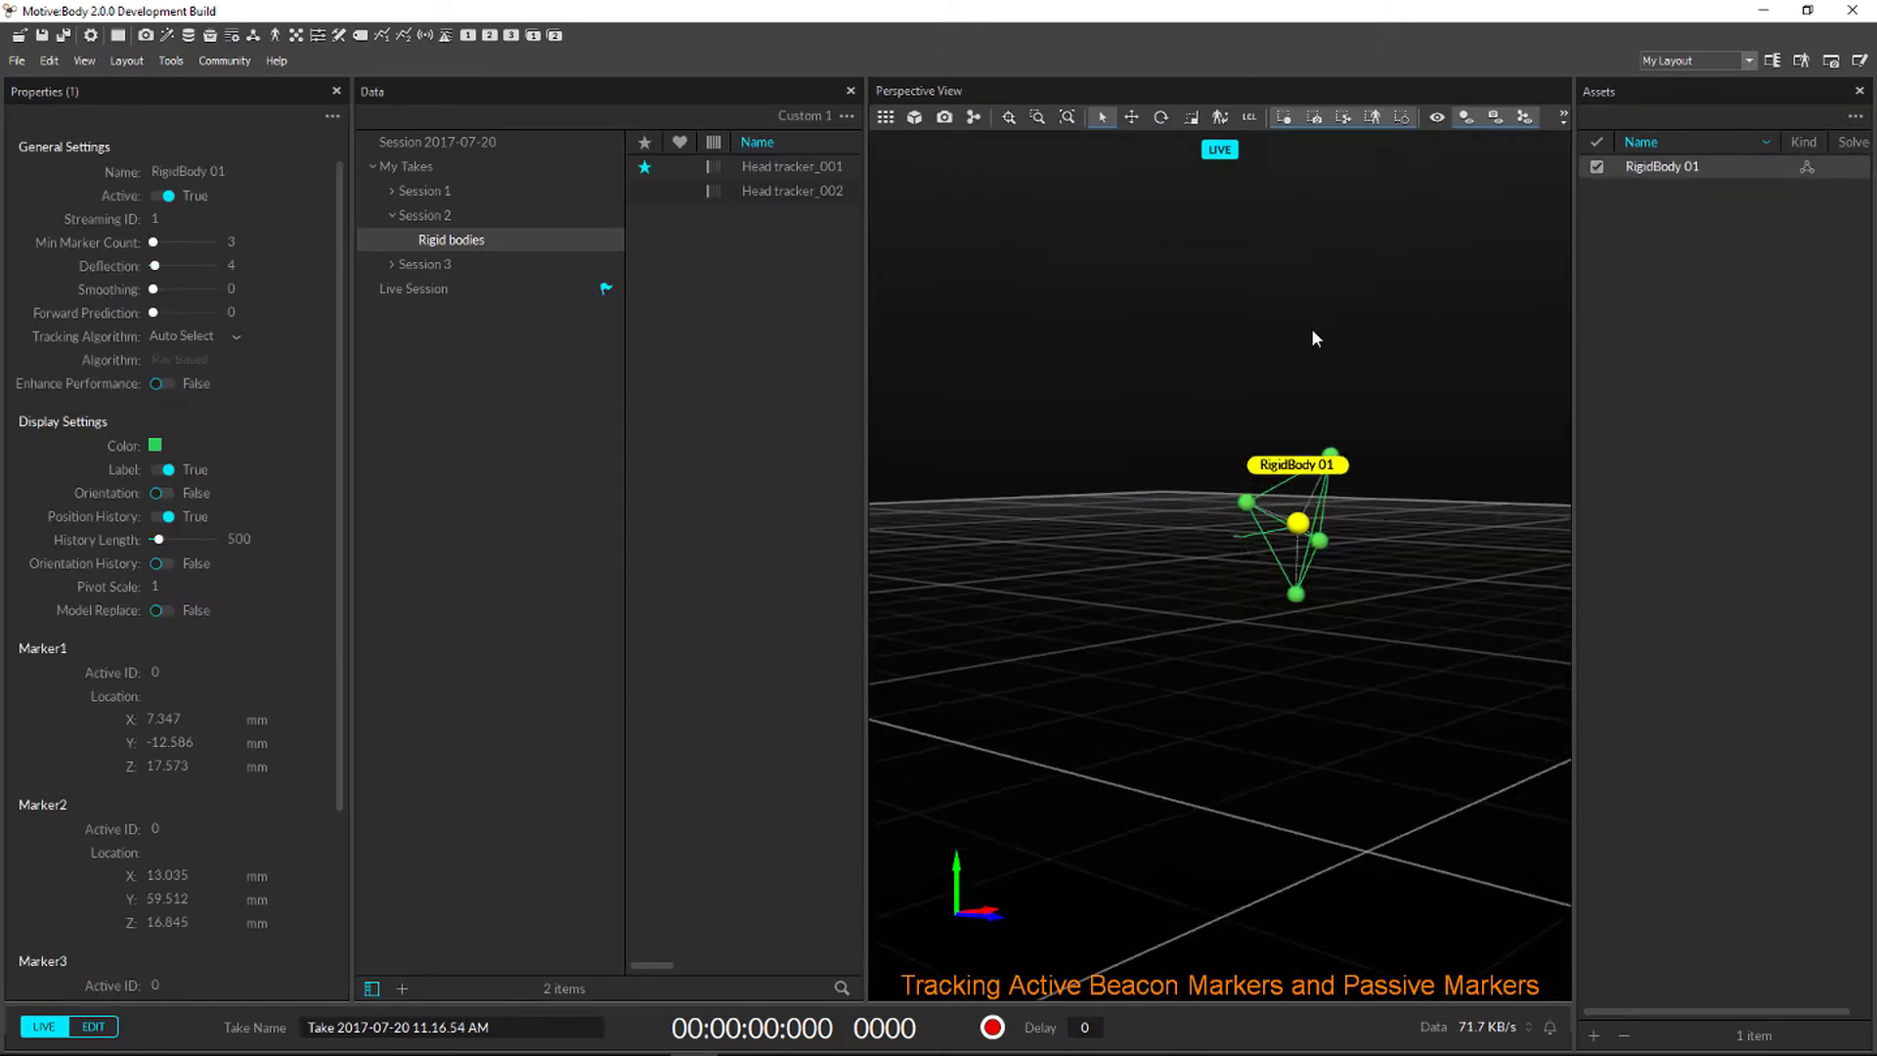
{"action": "left_click", "coordinate": [169, 470]}
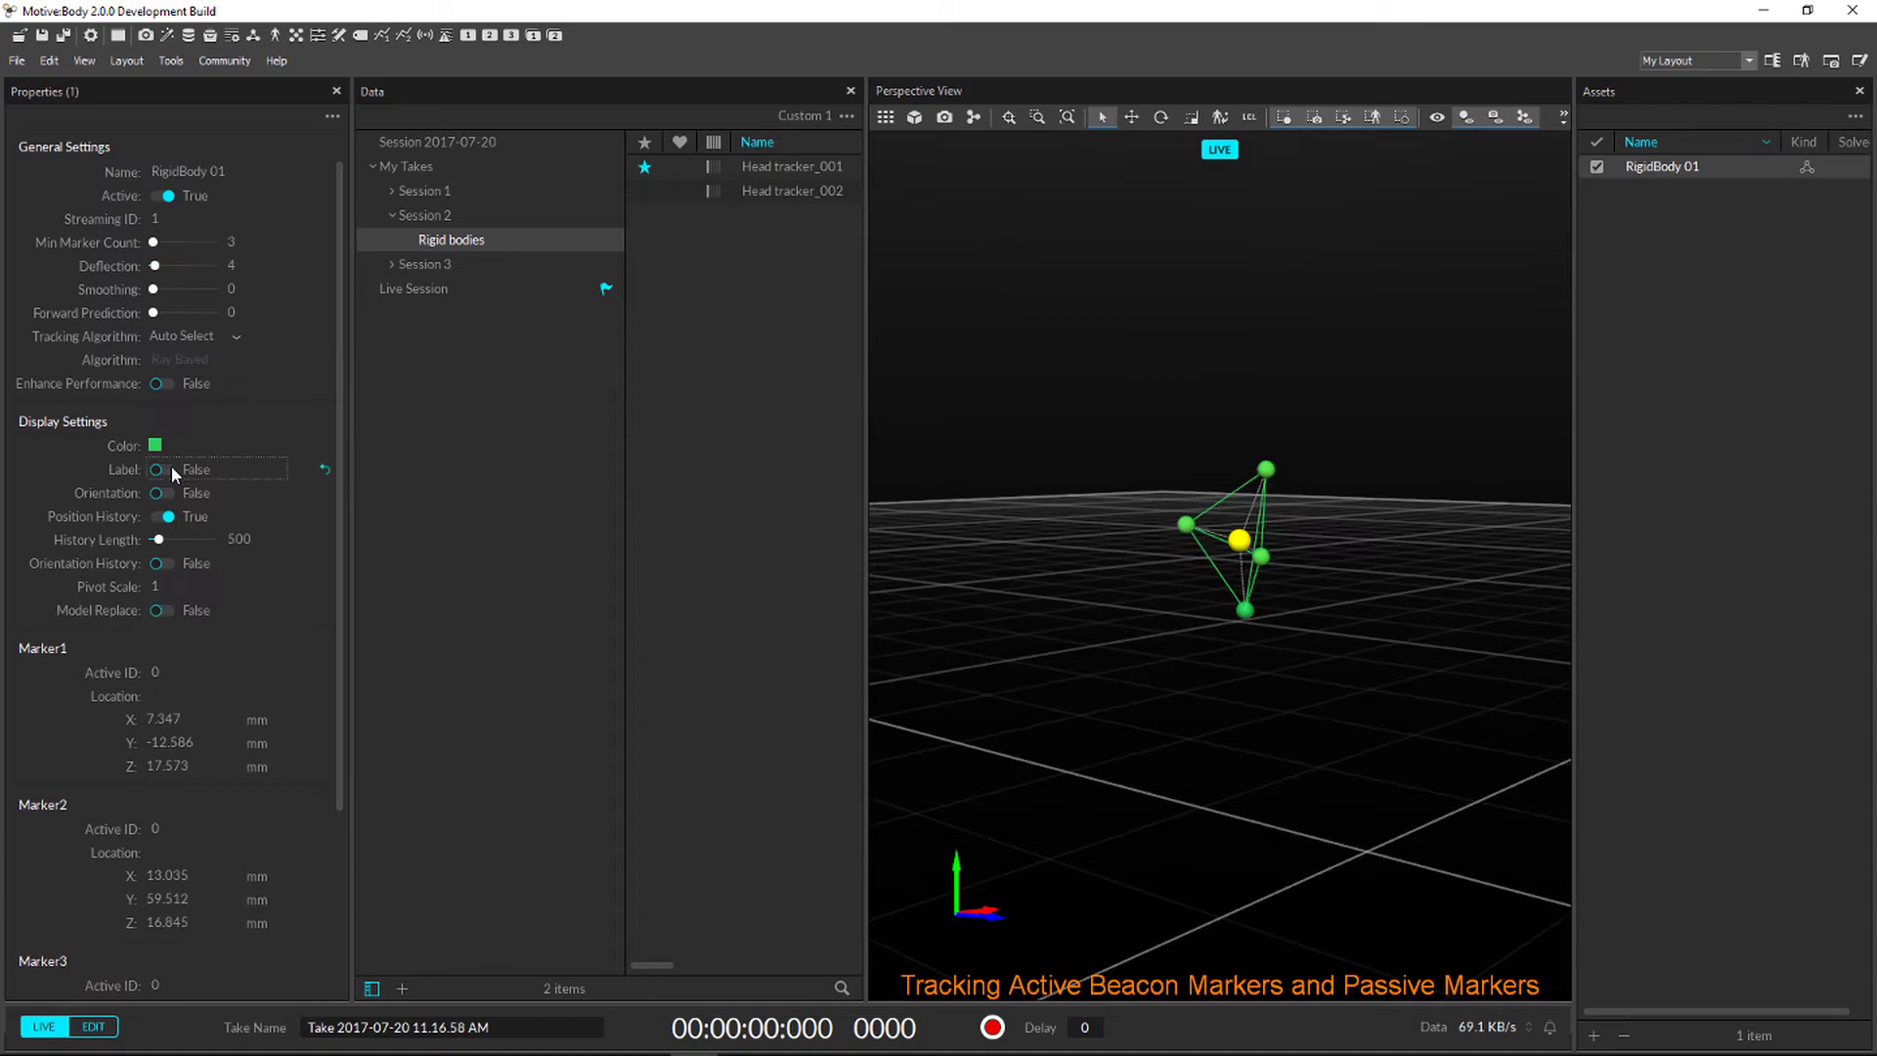
{"action": "left_click", "coordinate": [155, 446]}
{"action": "left_click_drag", "start_coordinate": [114, 319], "coordinate": [240, 319]}
{"action": "left_click", "coordinate": [165, 494]}
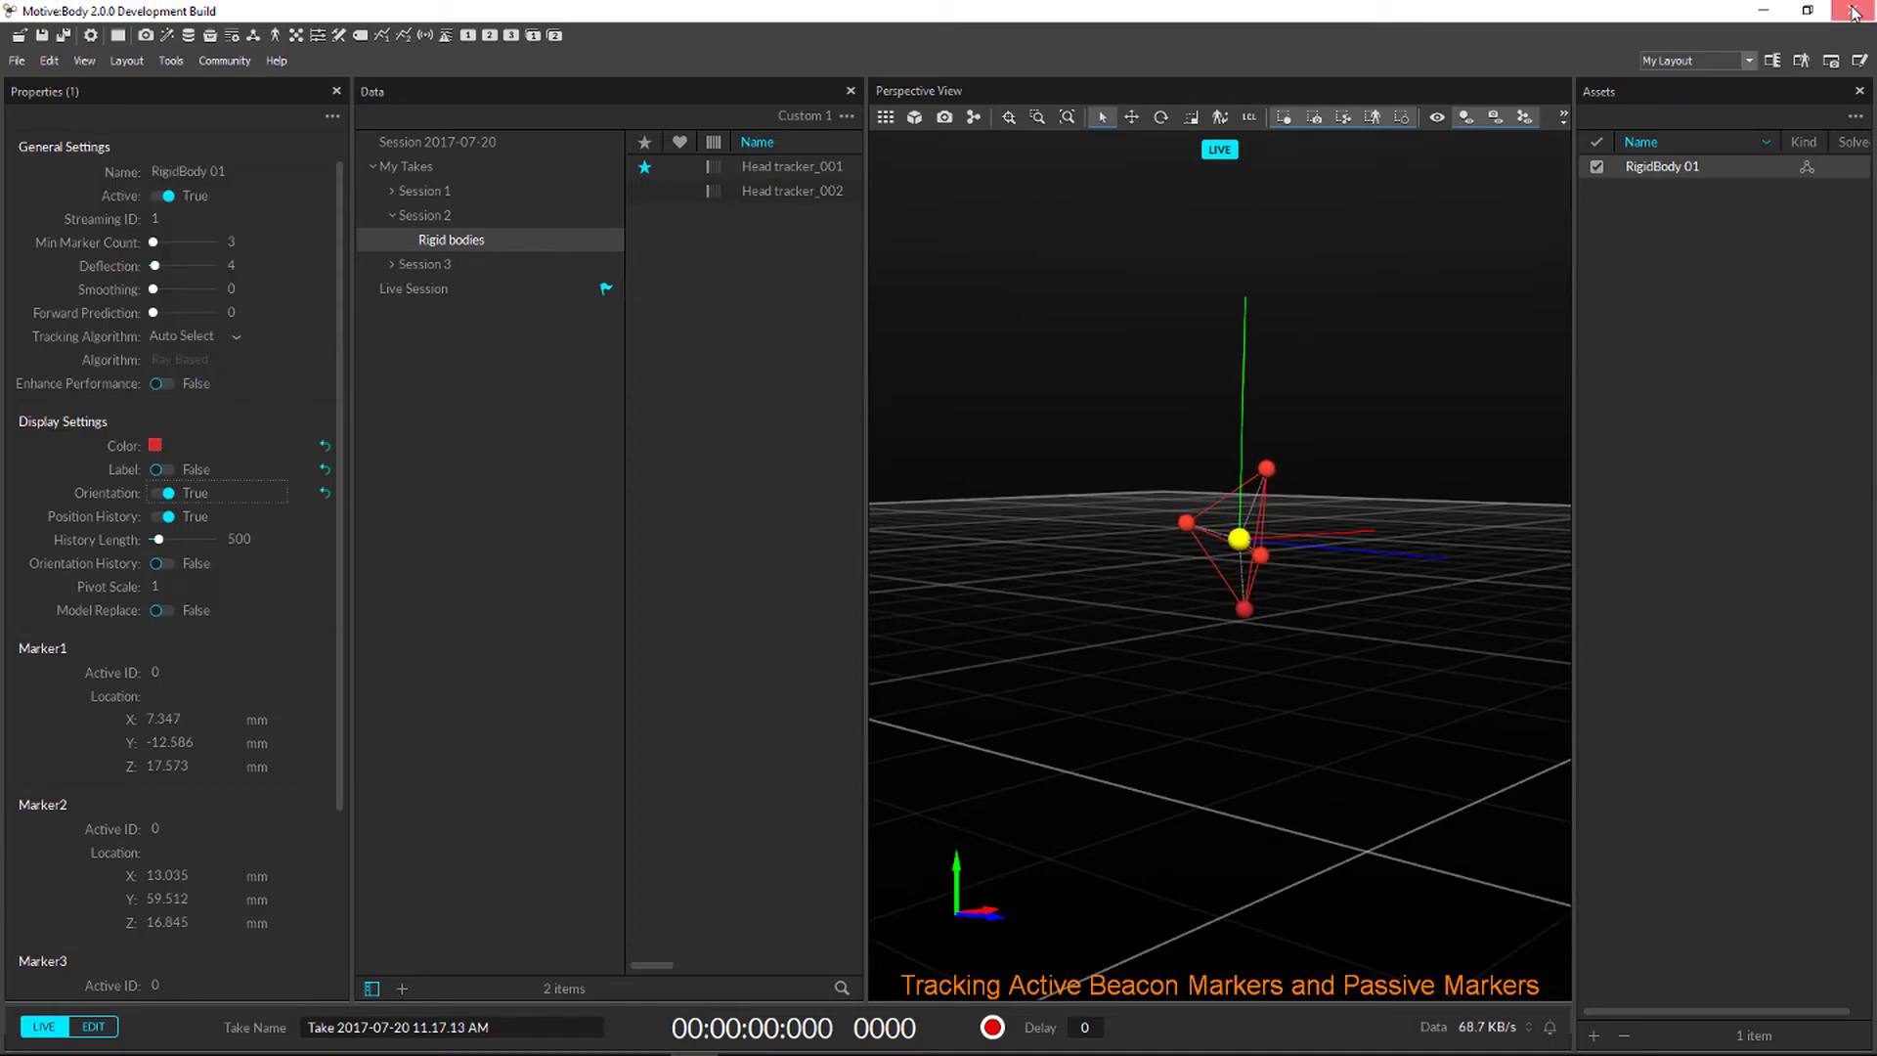
{"action": "left_click", "coordinate": [1855, 12]}
Relaunch Motive from the Start menu and switch to the My Layout workspace.
{"action": "left_click", "coordinate": [22, 1039]}
{"action": "scroll", "coordinate": [39, 782], "scroll_direction": "down", "scroll_amount": 1}
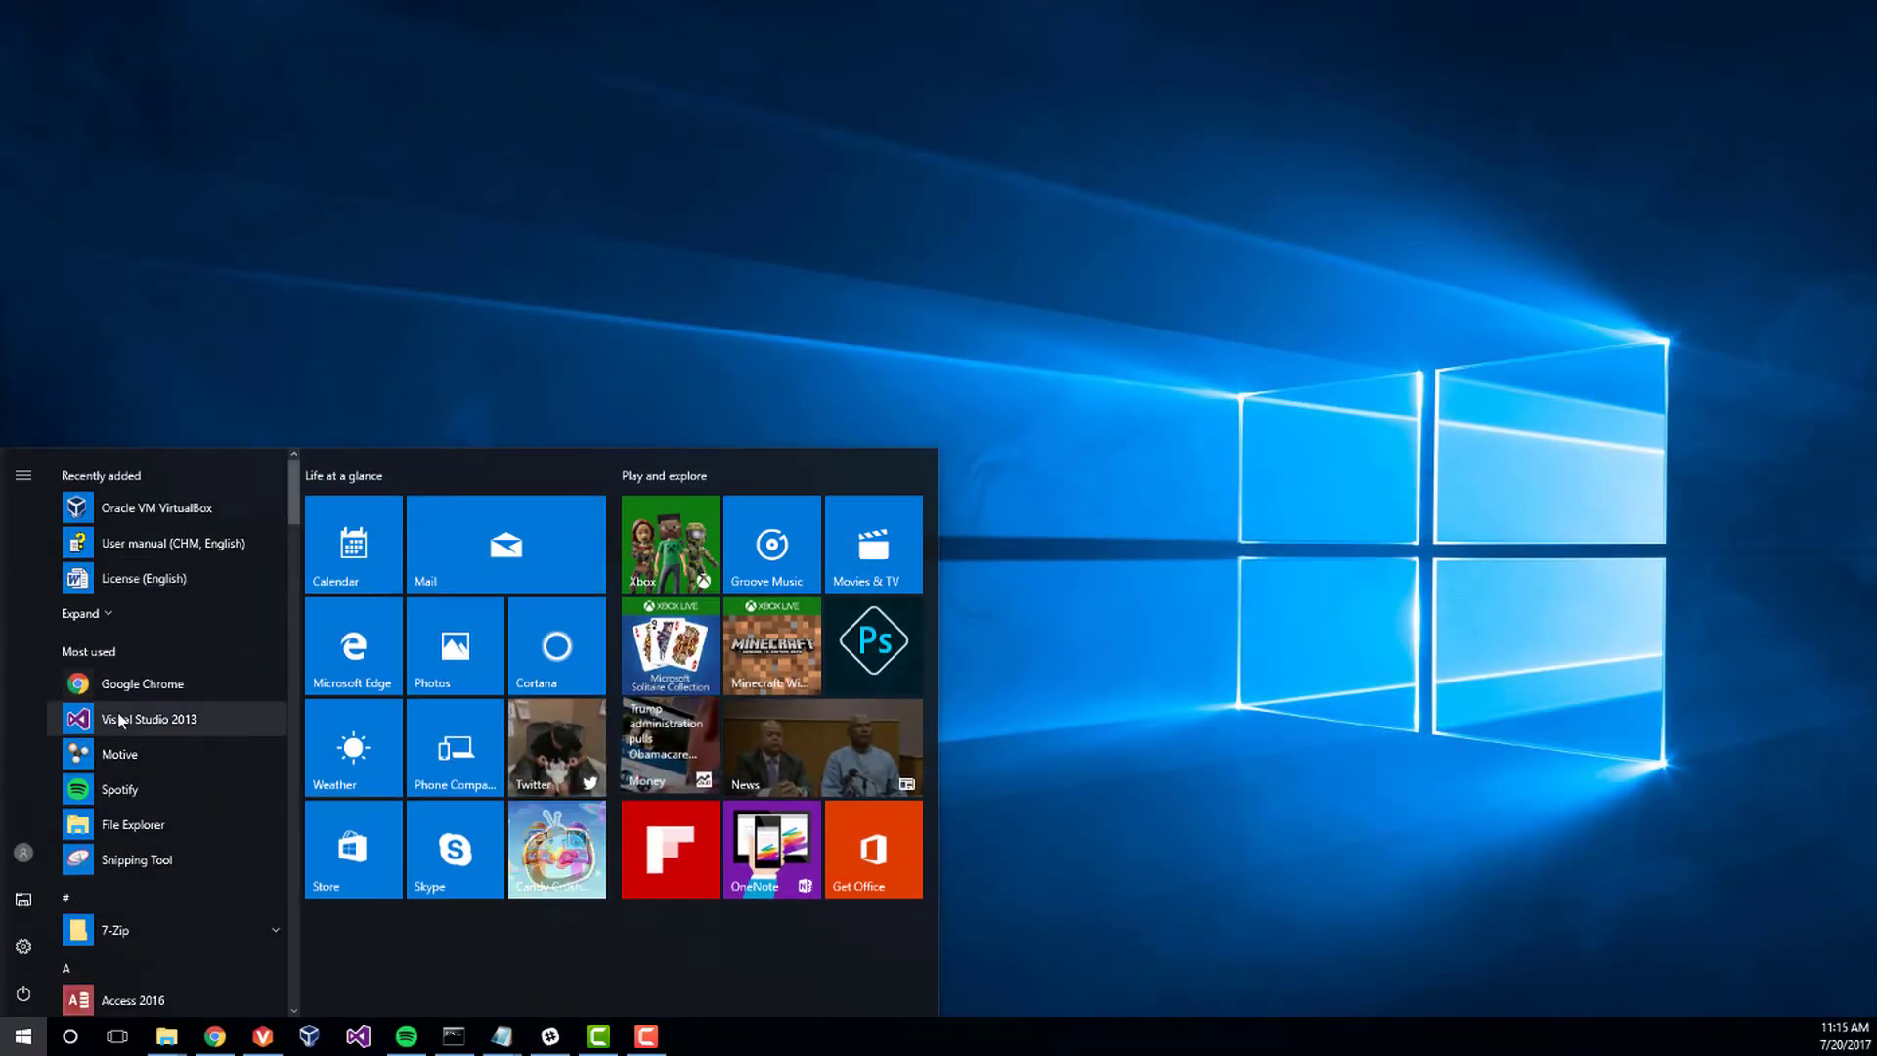
{"action": "left_click", "coordinate": [78, 717]}
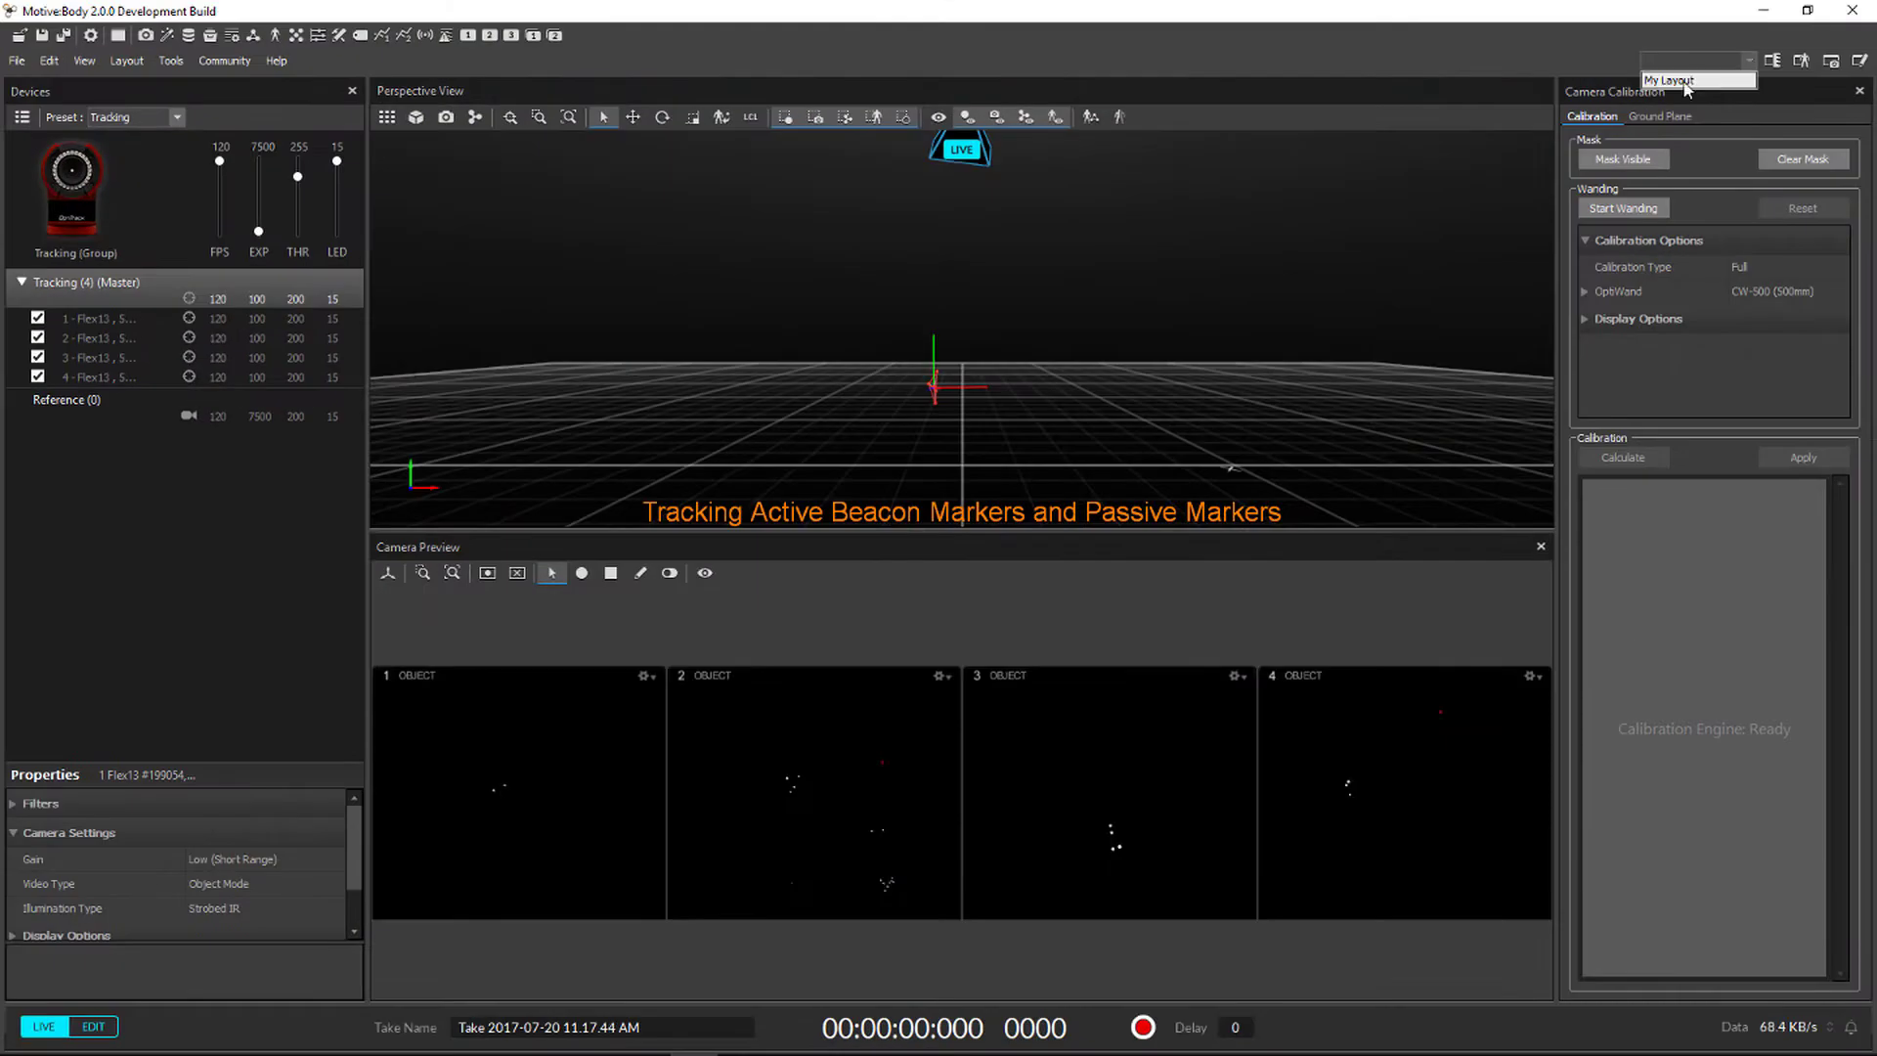
{"action": "left_click", "coordinate": [1674, 80]}
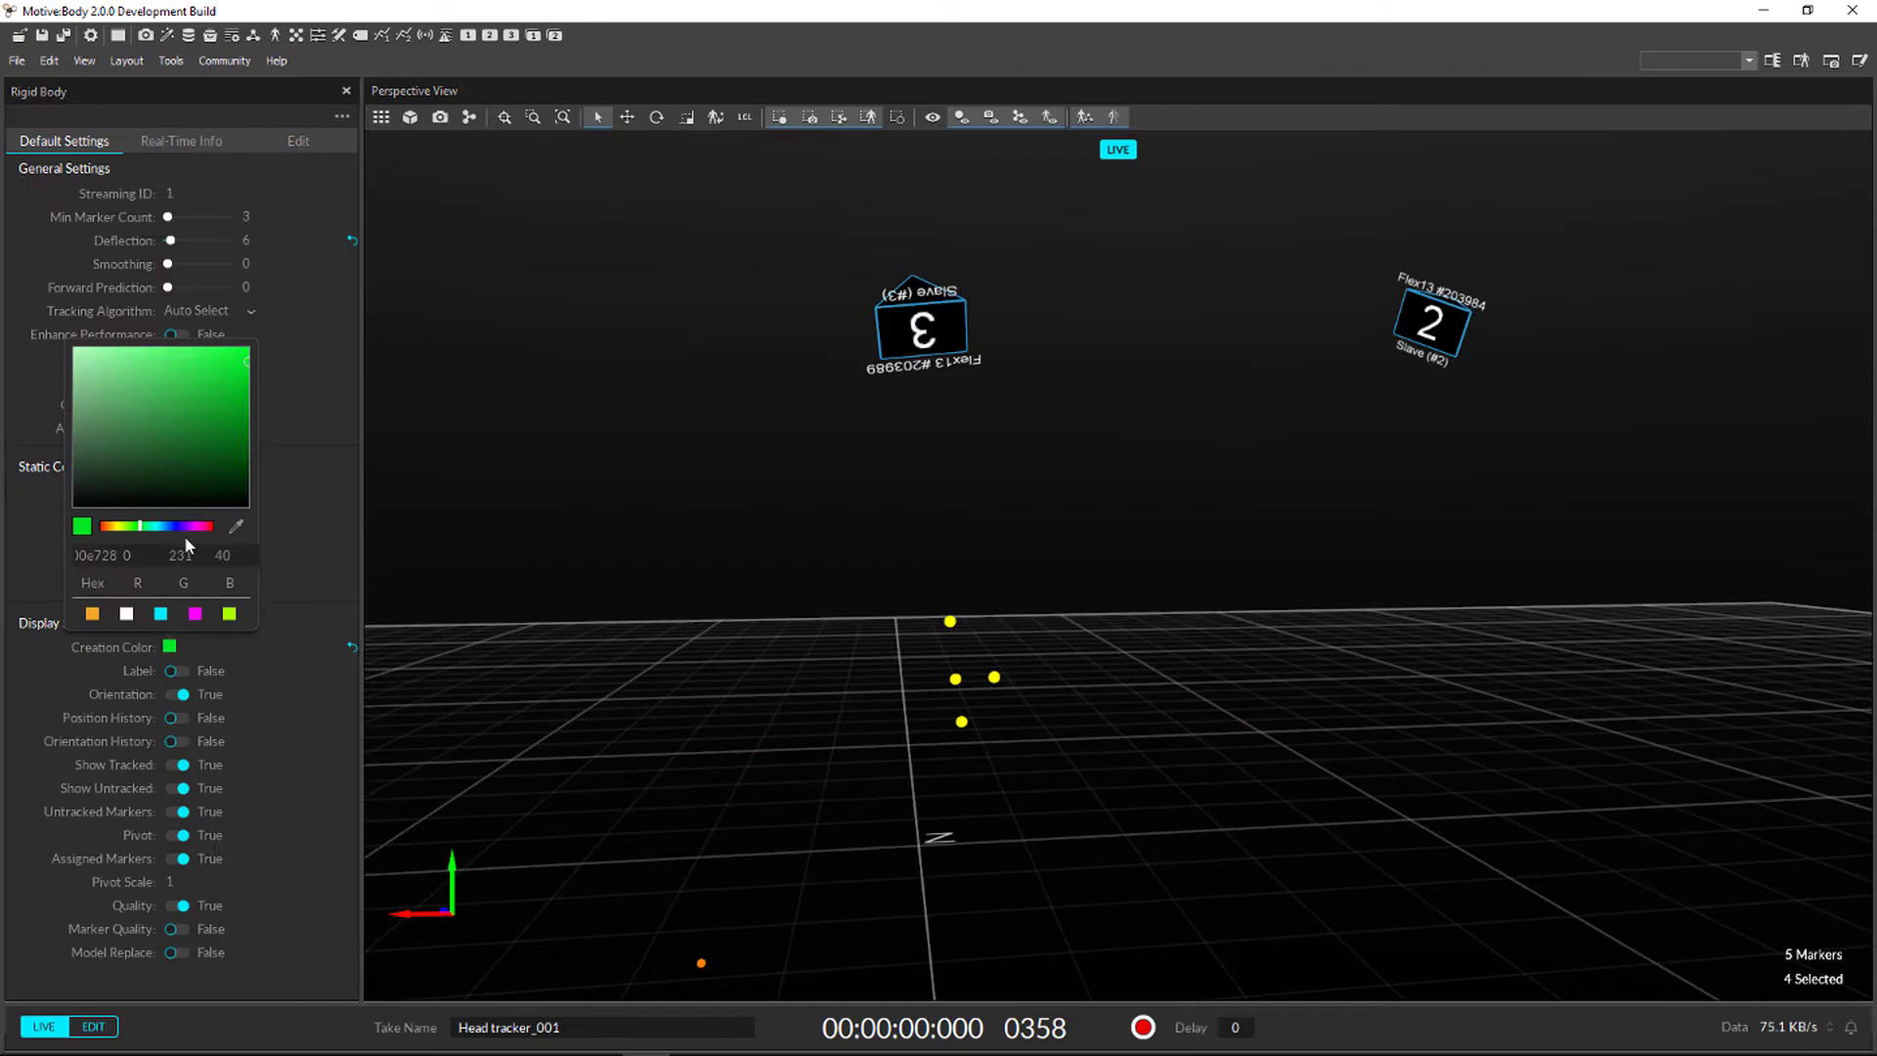
Set the rigid body colour to magenta and create RigidBody 01 from the selected markers.
{"action": "left_click", "coordinate": [194, 613]}
{"action": "left_click", "coordinate": [838, 648]}
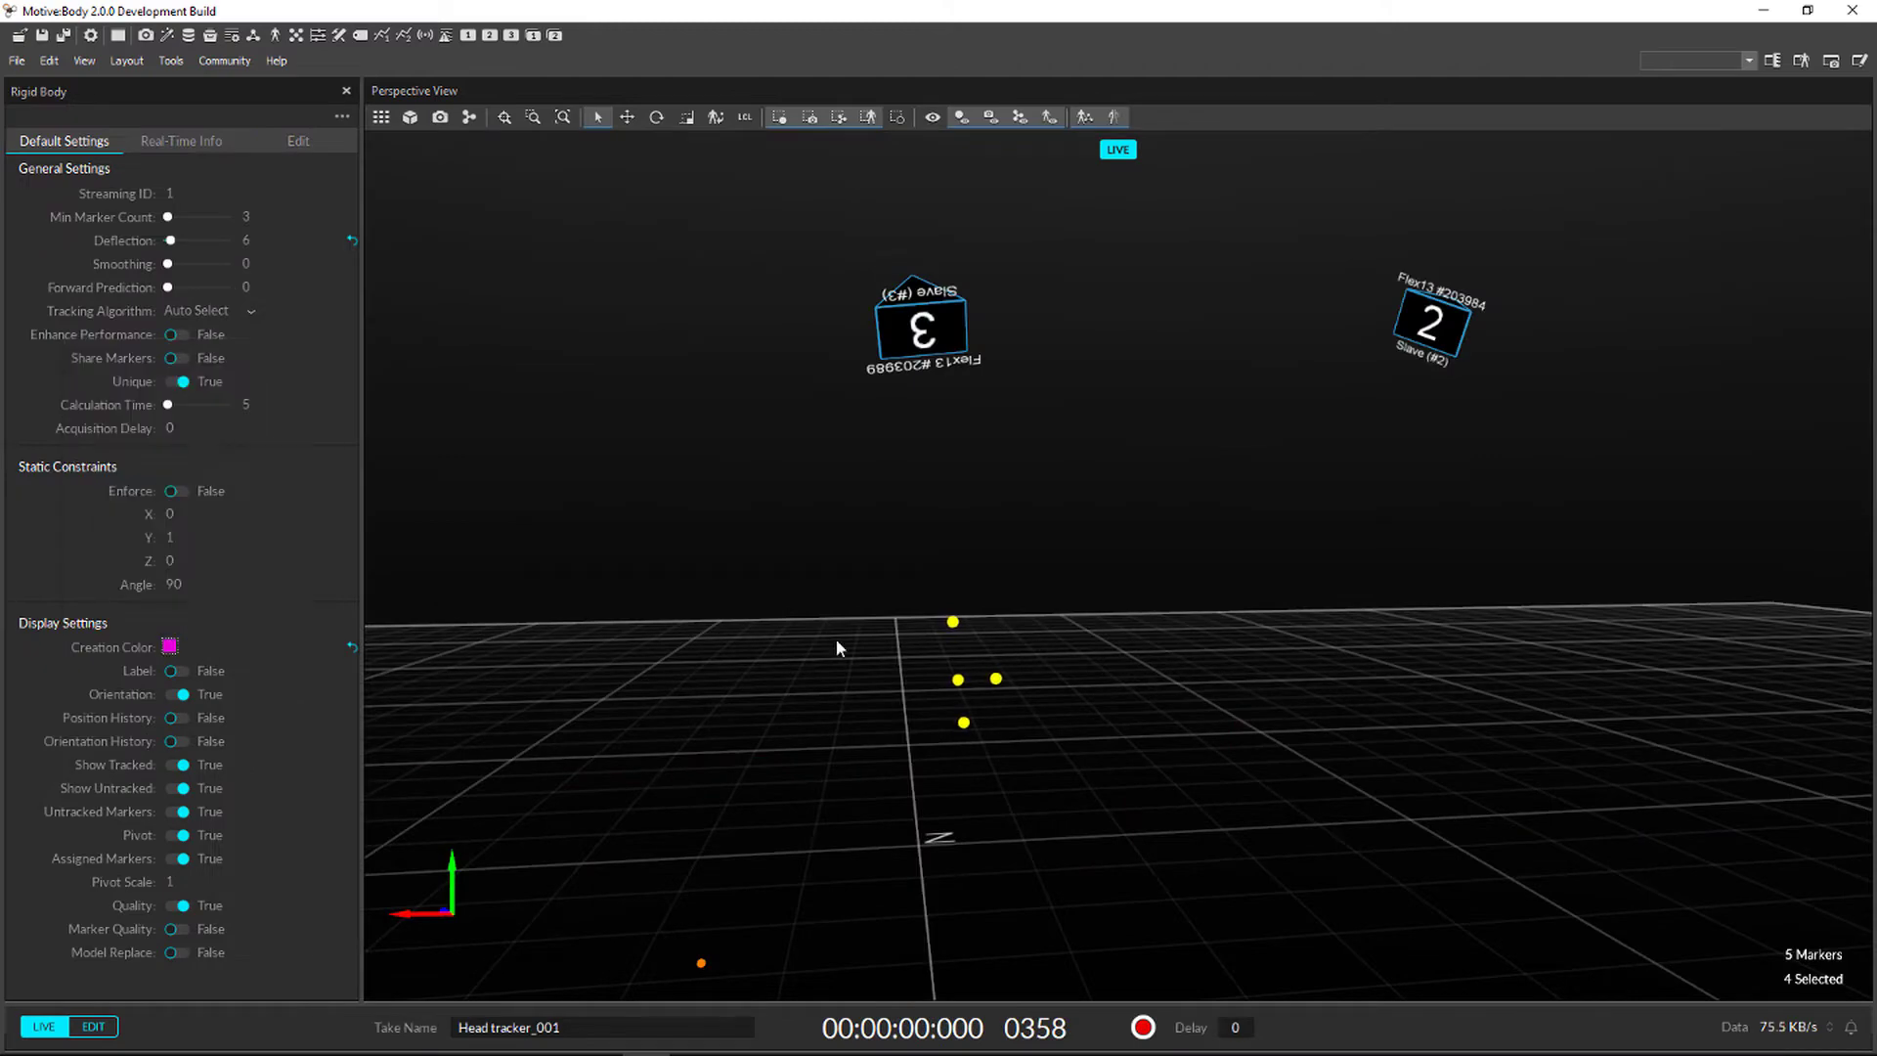
{"action": "right_click", "coordinate": [968, 696]}
{"action": "mouse_move", "coordinate": [1095, 733]}
{"action": "left_click", "coordinate": [1176, 734]}
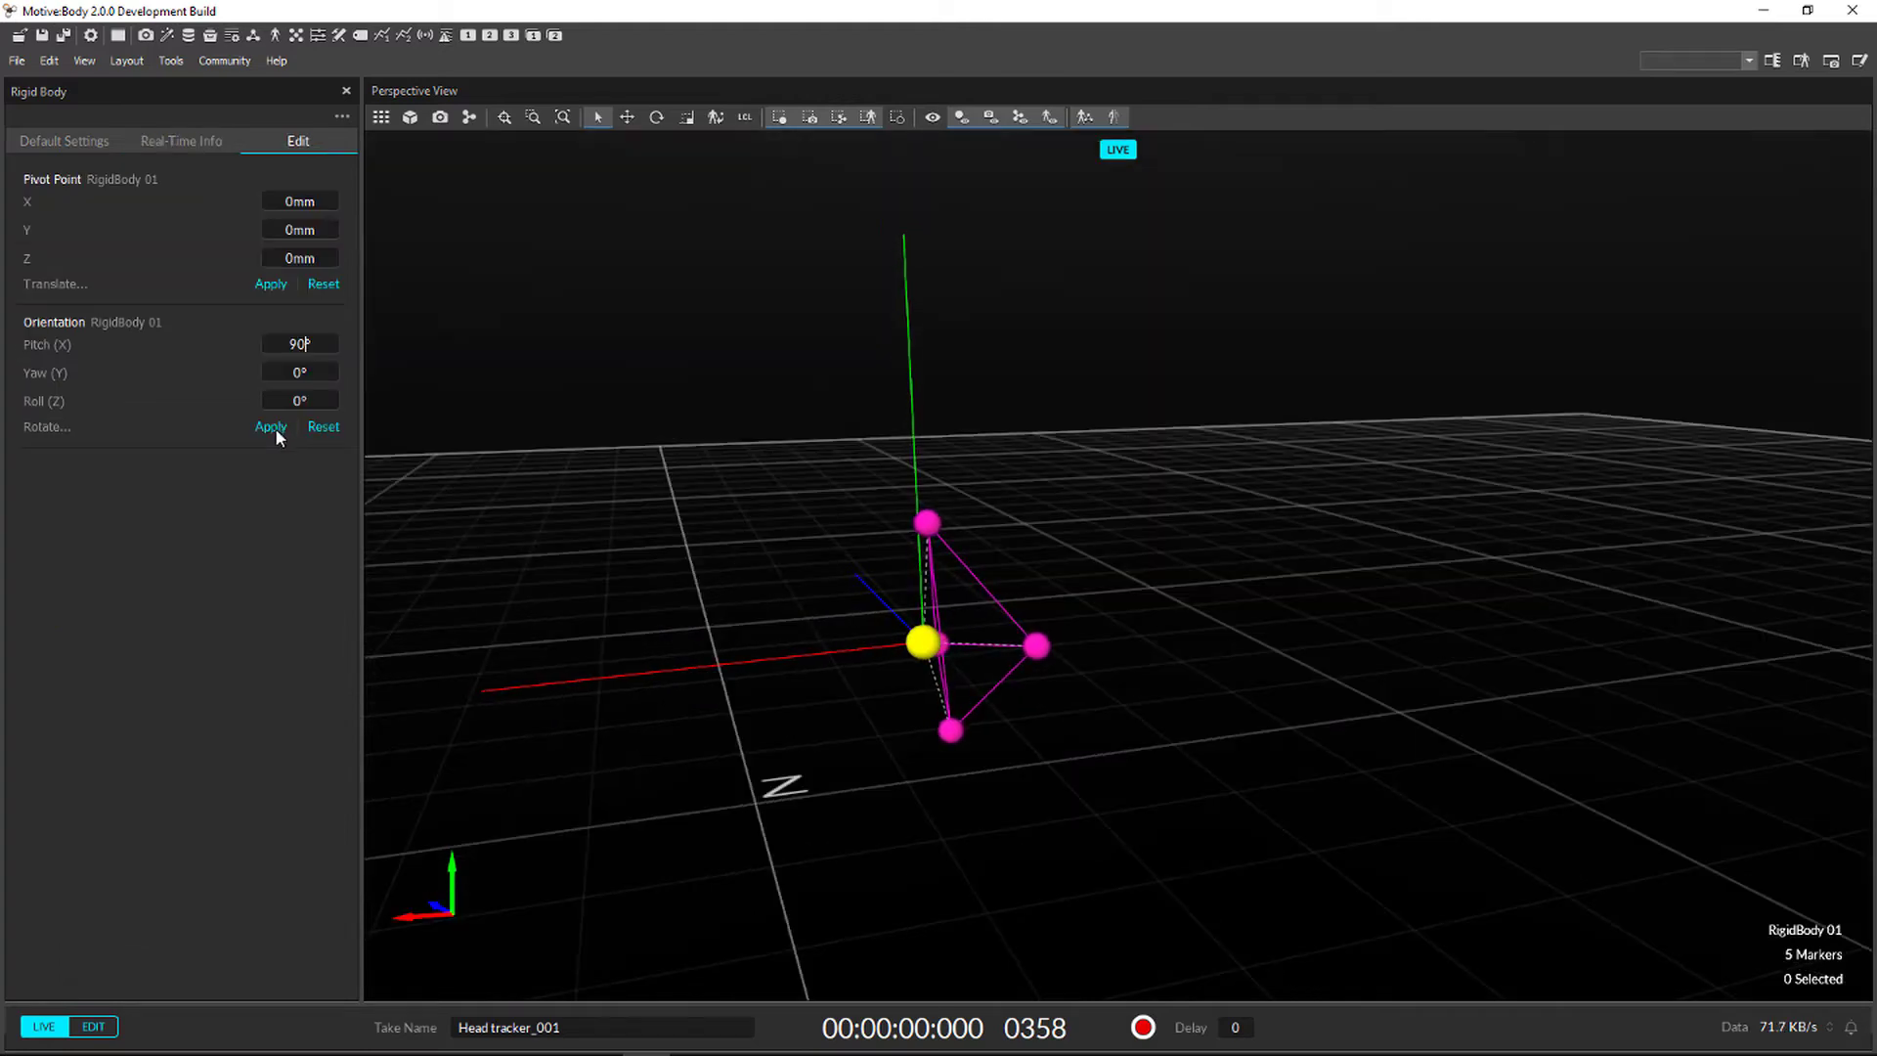
Apply the orientation change to RigidBody 01 and export the MarkerSet's markers to a file.
{"action": "left_click", "coordinate": [272, 427]}
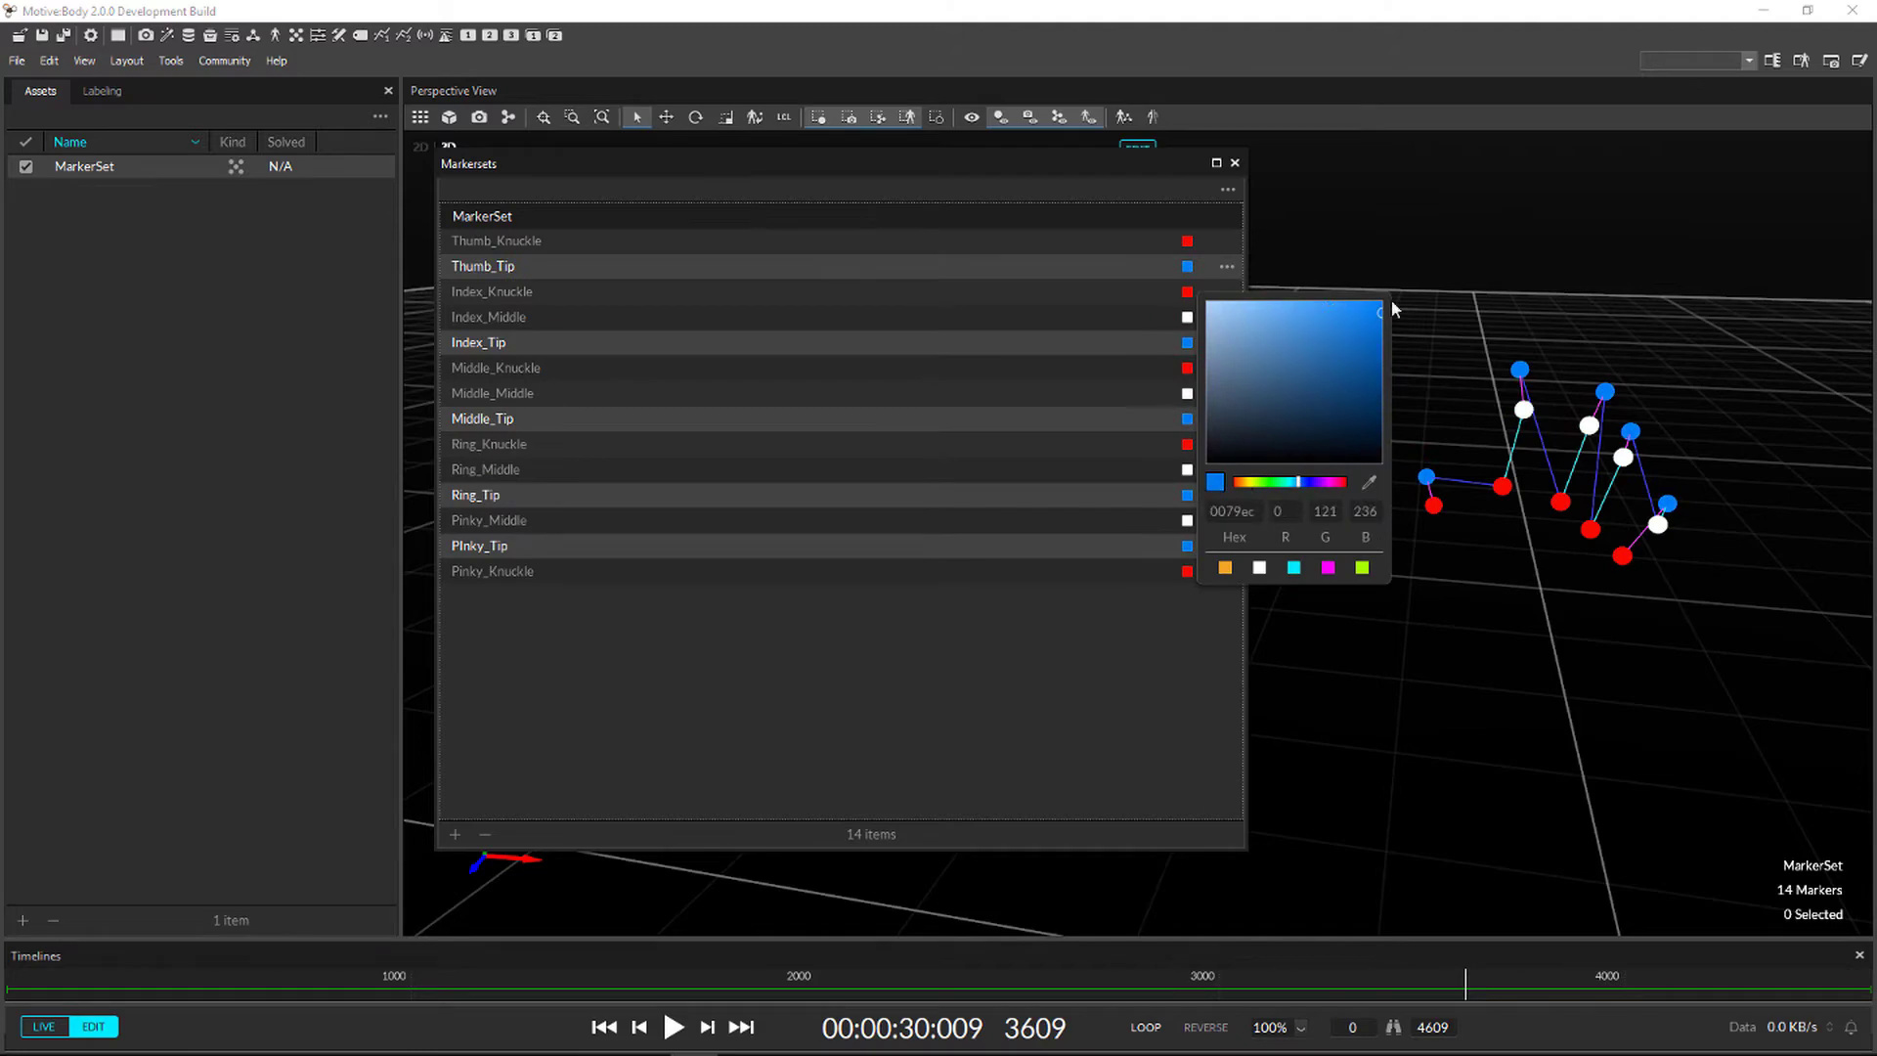
{"action": "right_click", "coordinate": [84, 167]}
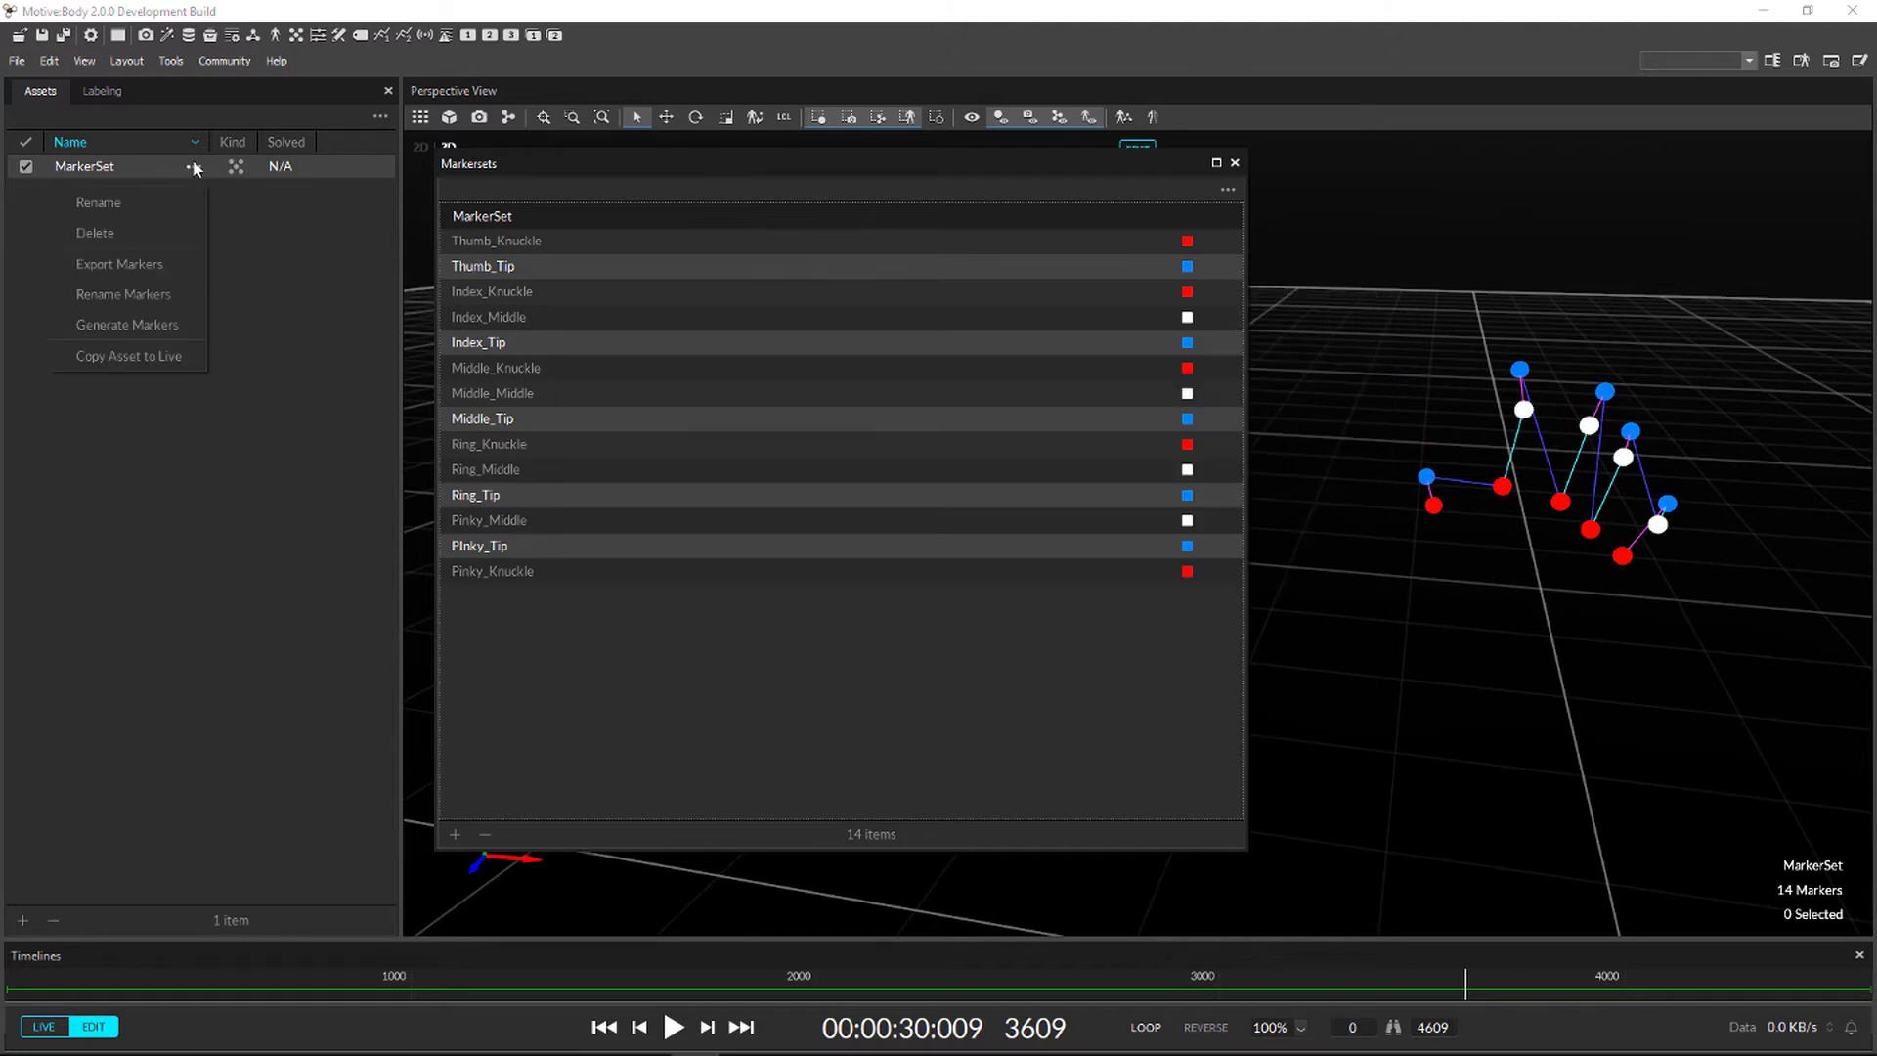
{"action": "left_click", "coordinate": [107, 262]}
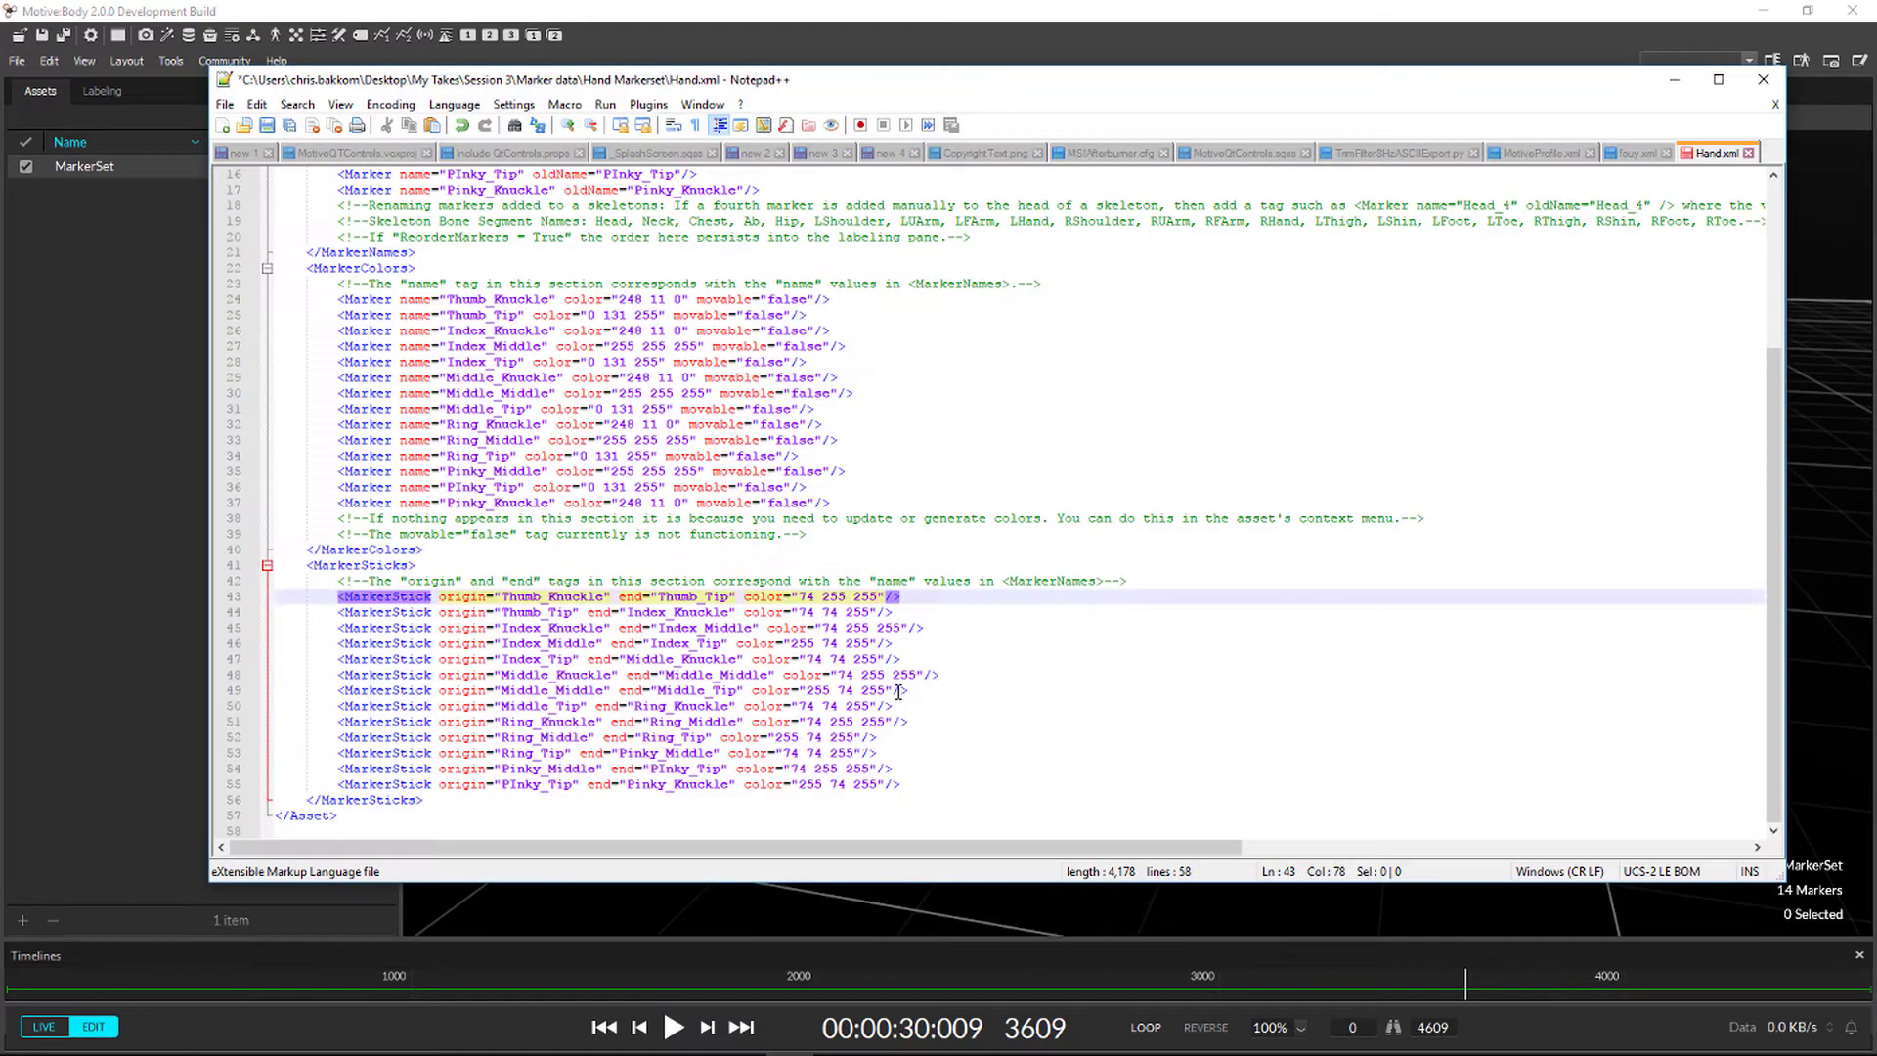
{"action": "left_click", "coordinate": [885, 690]}
Change the stick origins to Thumb_Knuckle, Index_Knuckle, Middle_Knuckle and Ring_Knuckle.
{"action": "double_click", "coordinate": [536, 612]}
{"action": "type", "text": "Thumb_Knuckle"}
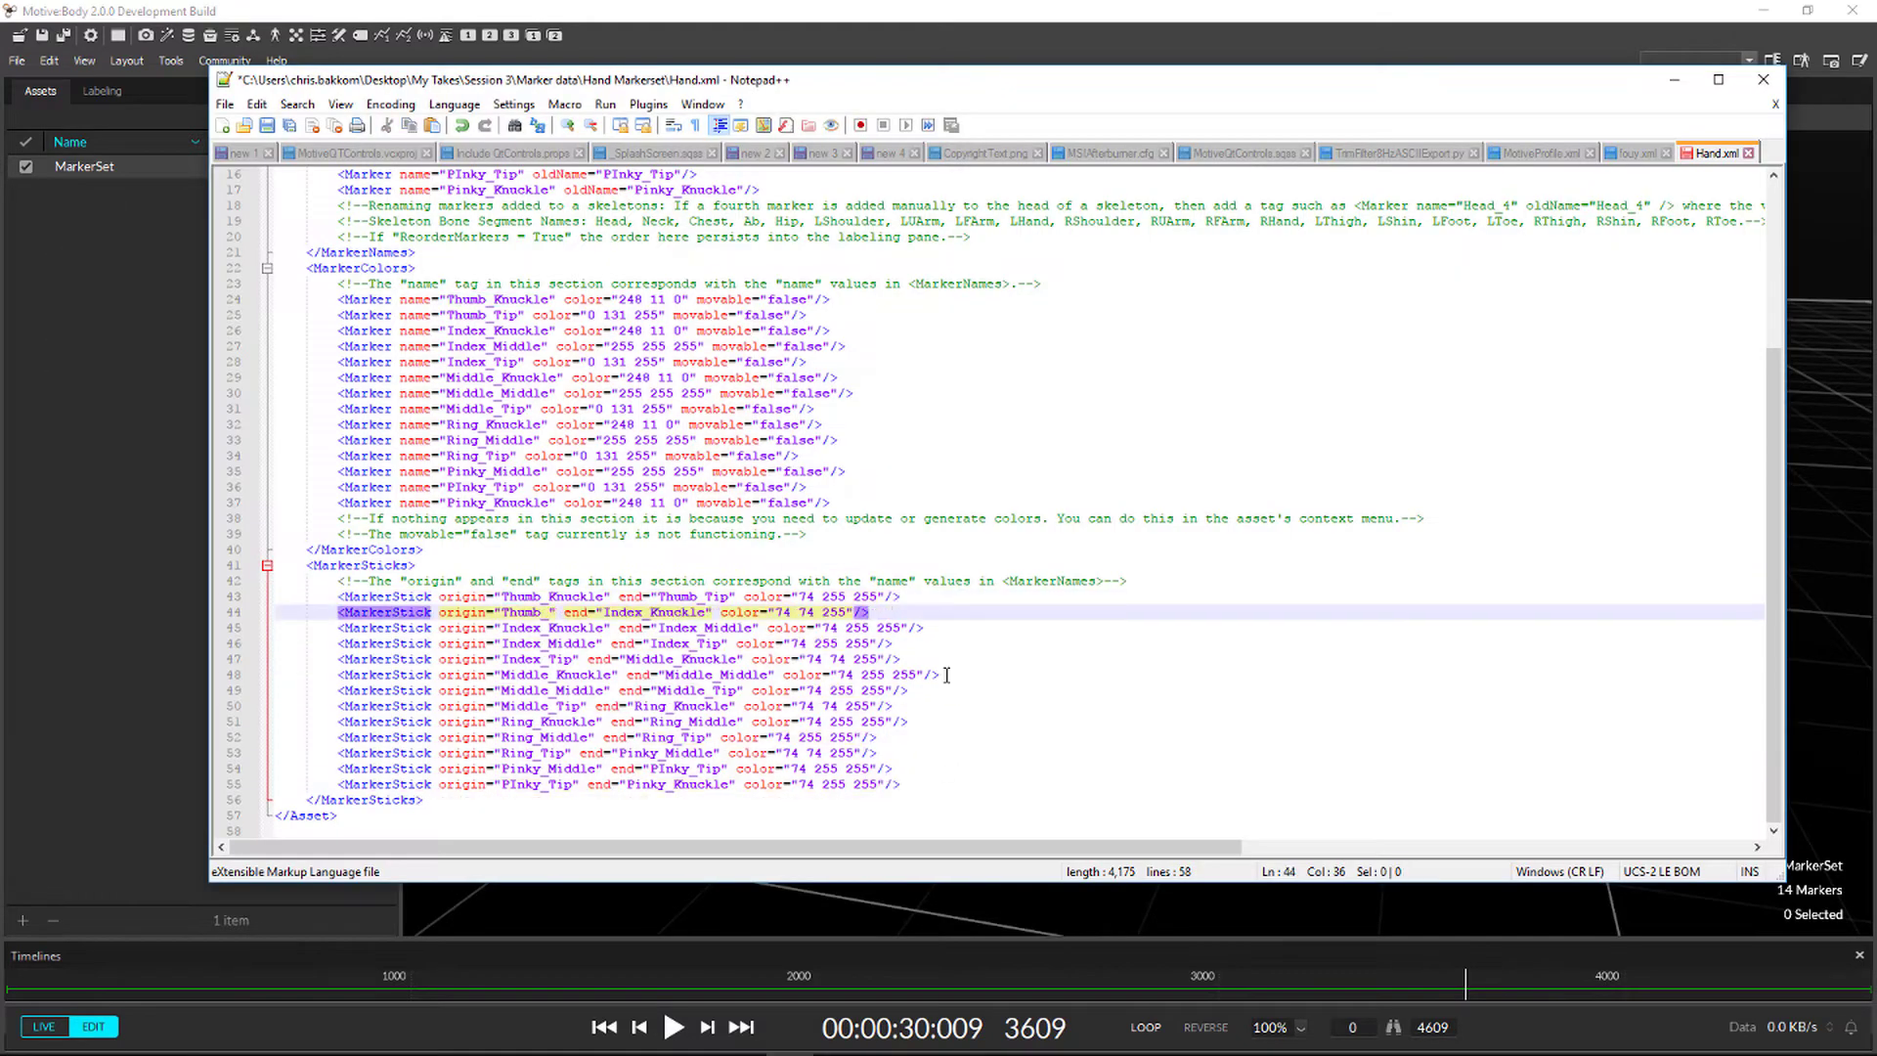
{"action": "double_click", "coordinate": [518, 660]}
{"action": "type", "text": "Index_Knuckle"}
{"action": "double_click", "coordinate": [542, 706]}
{"action": "type", "text": "Middle_Knuckle"}
{"action": "double_click", "coordinate": [528, 753]}
{"action": "type", "text": "Ring_Knuckle"}
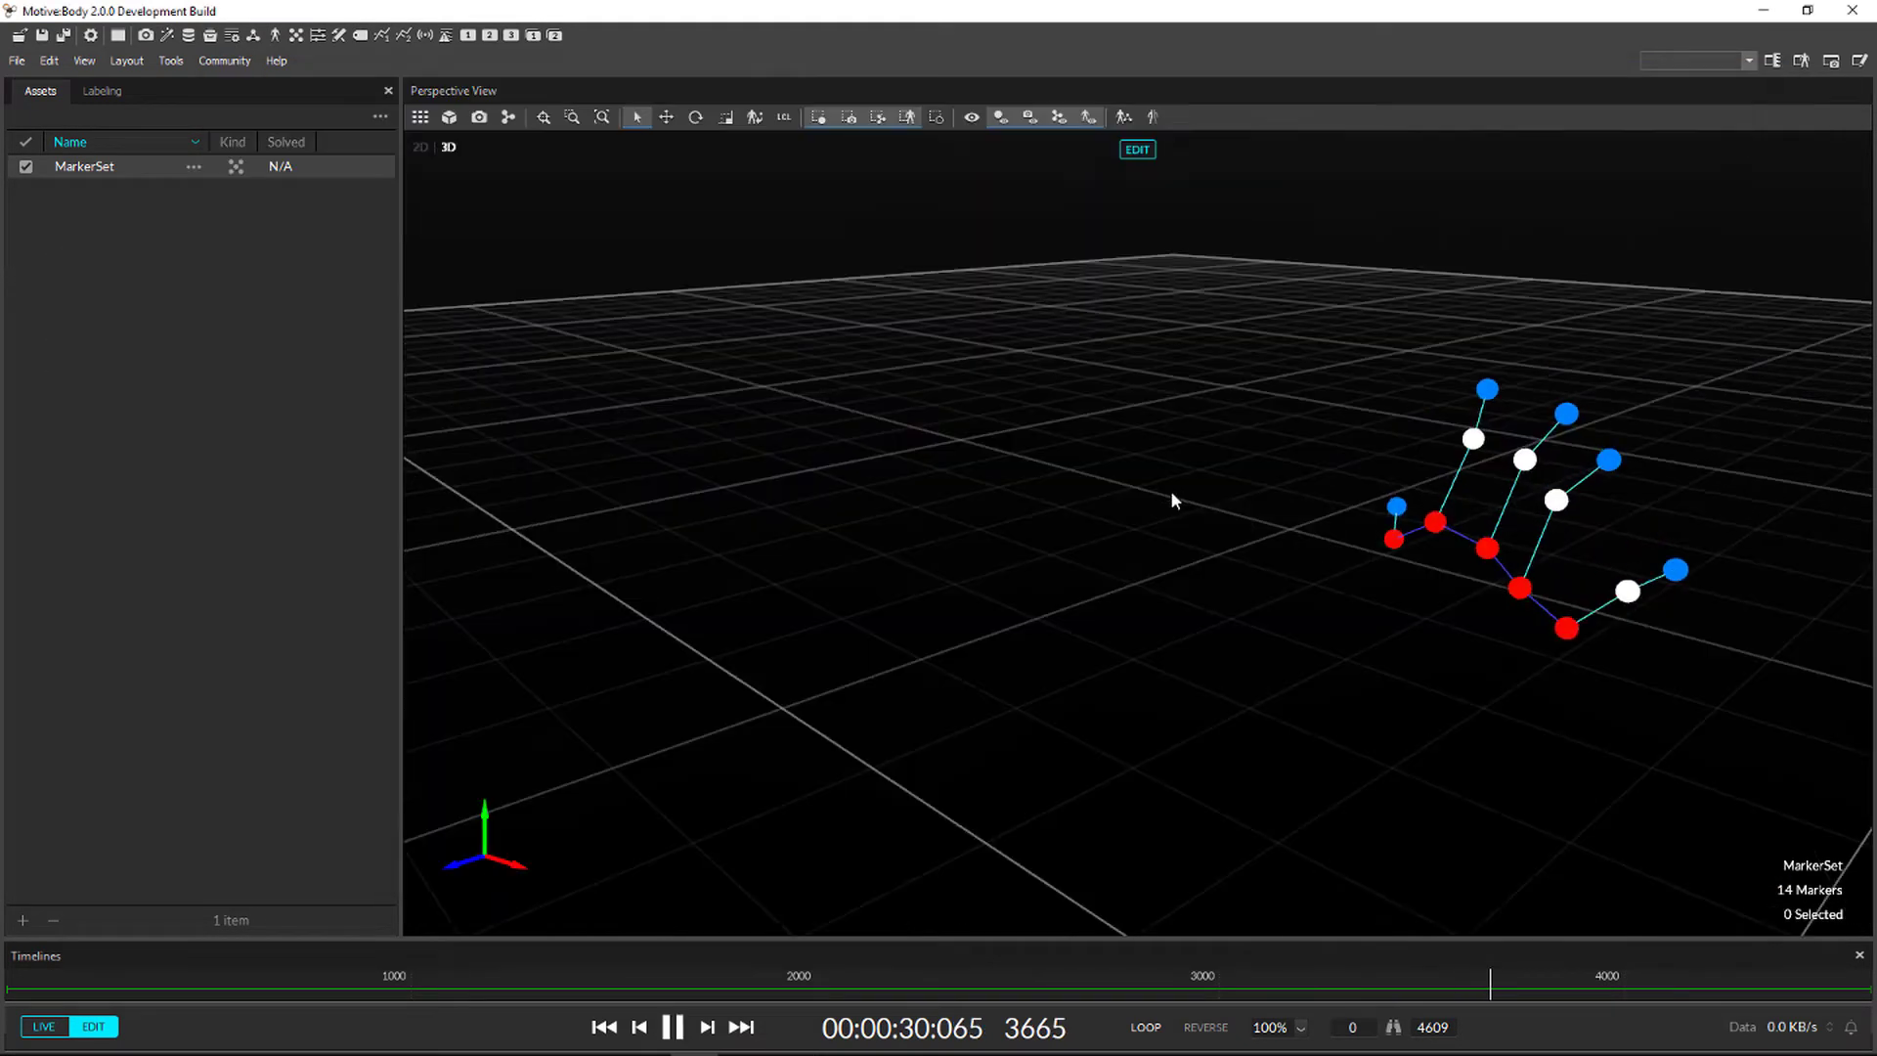
Drag RigidBody 01's pivot onto the markers' centroid and switch the gizmo to rotate.
{"action": "right_click_drag", "start_coordinate": [1195, 524], "coordinate": [1286, 545]}
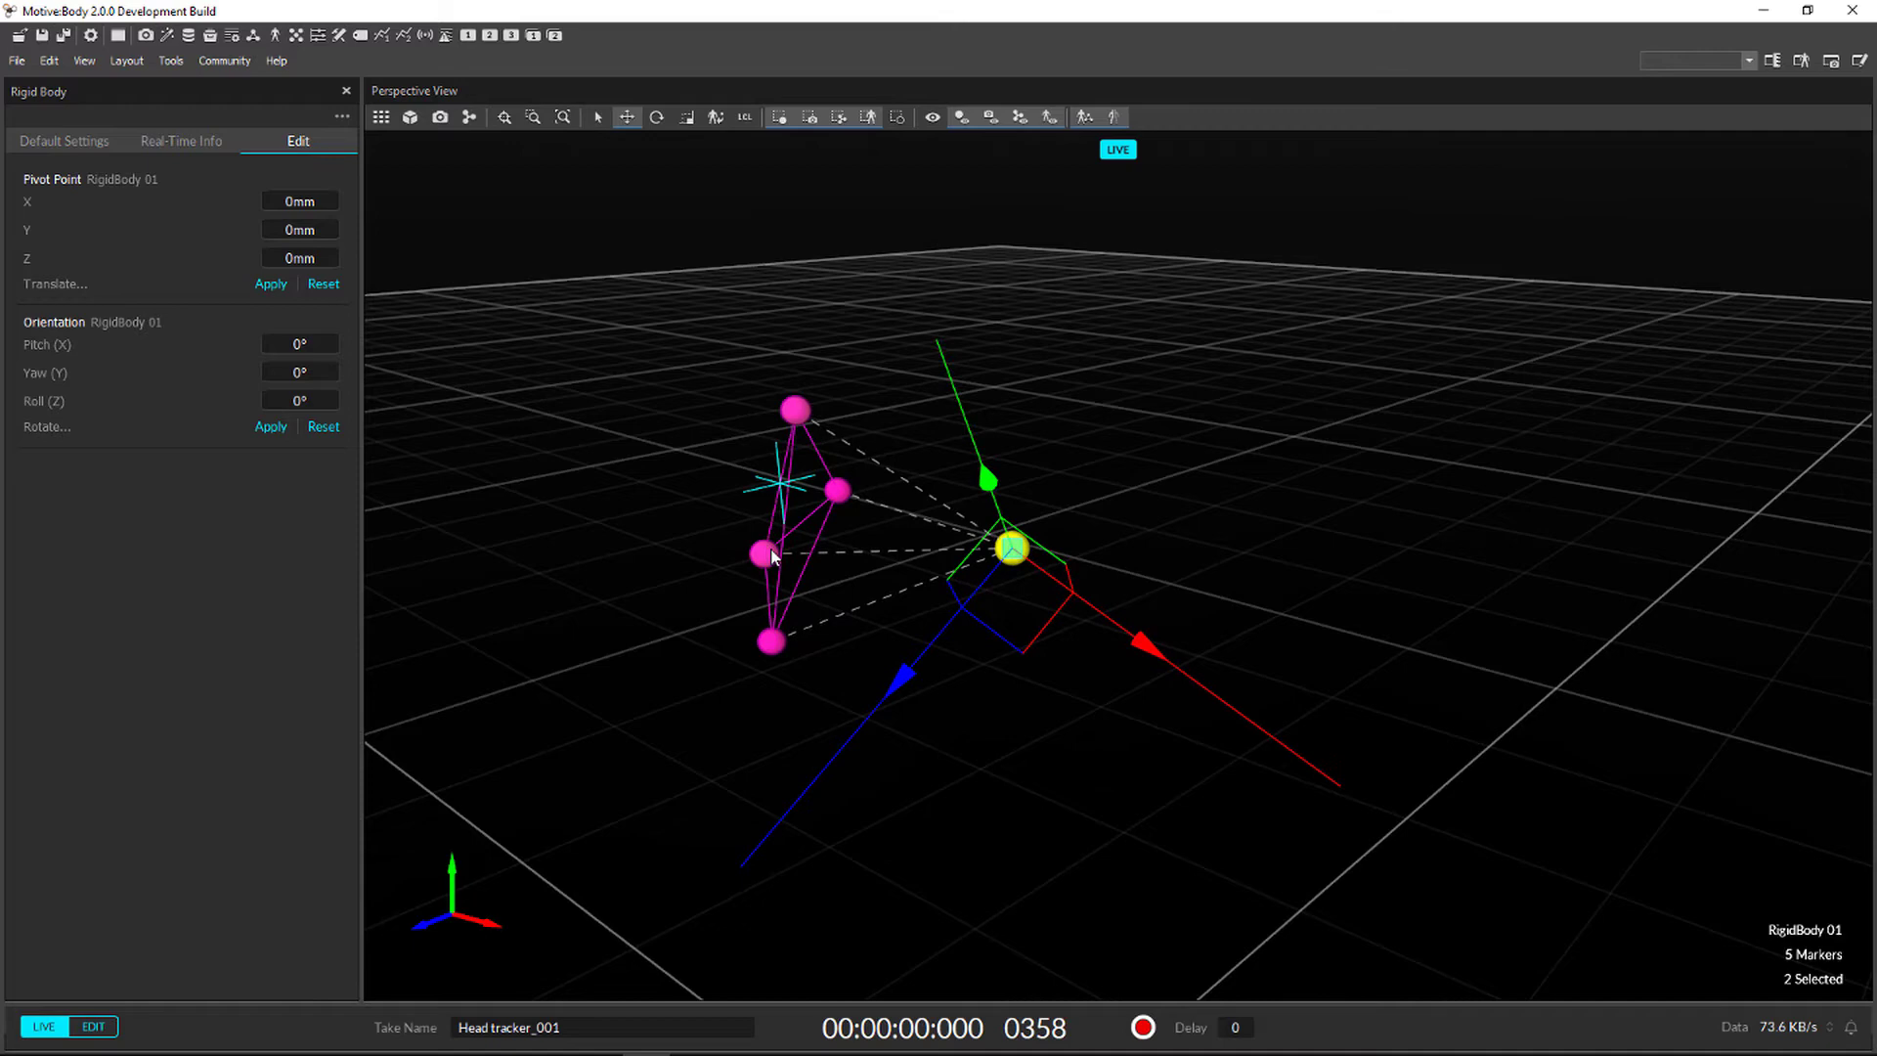
{"action": "left_click_drag", "start_coordinate": [1011, 553], "coordinate": [806, 496]}
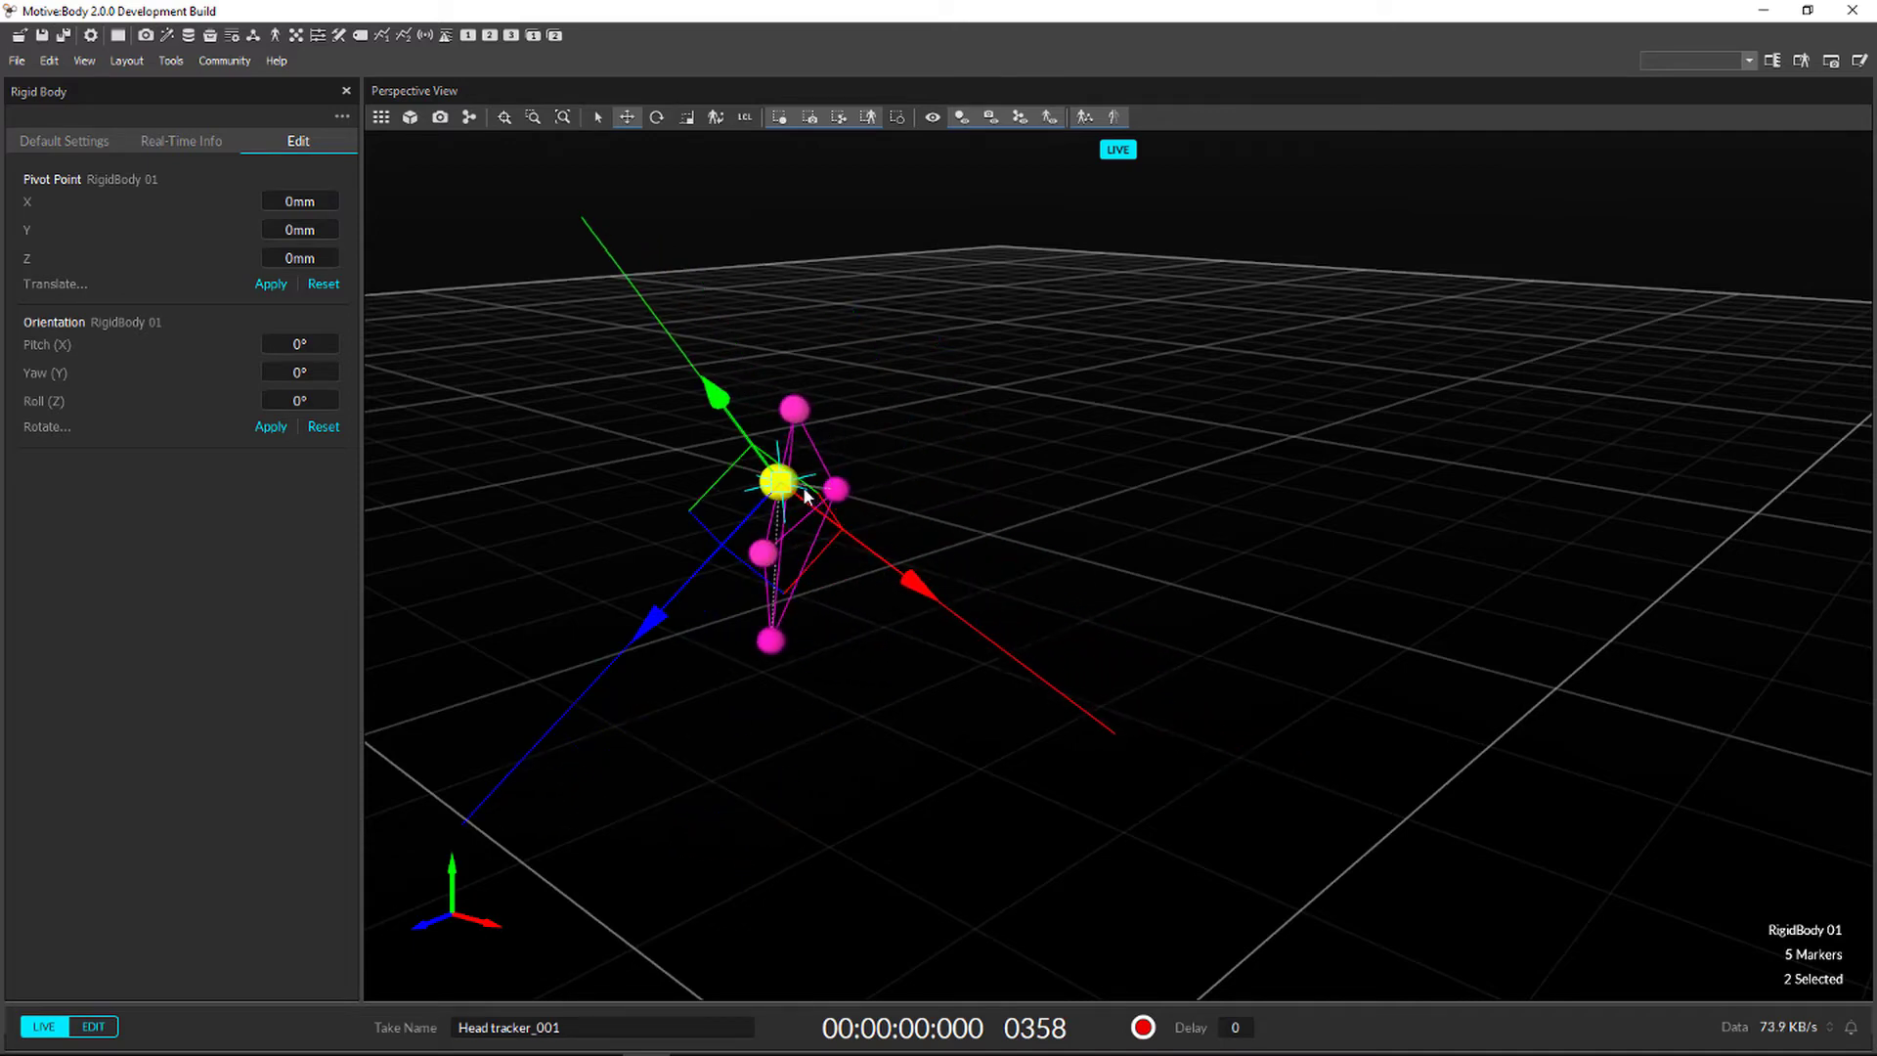
{"action": "right_click_drag", "start_coordinate": [1030, 499], "coordinate": [1190, 589]}
{"action": "key", "text": "e"}
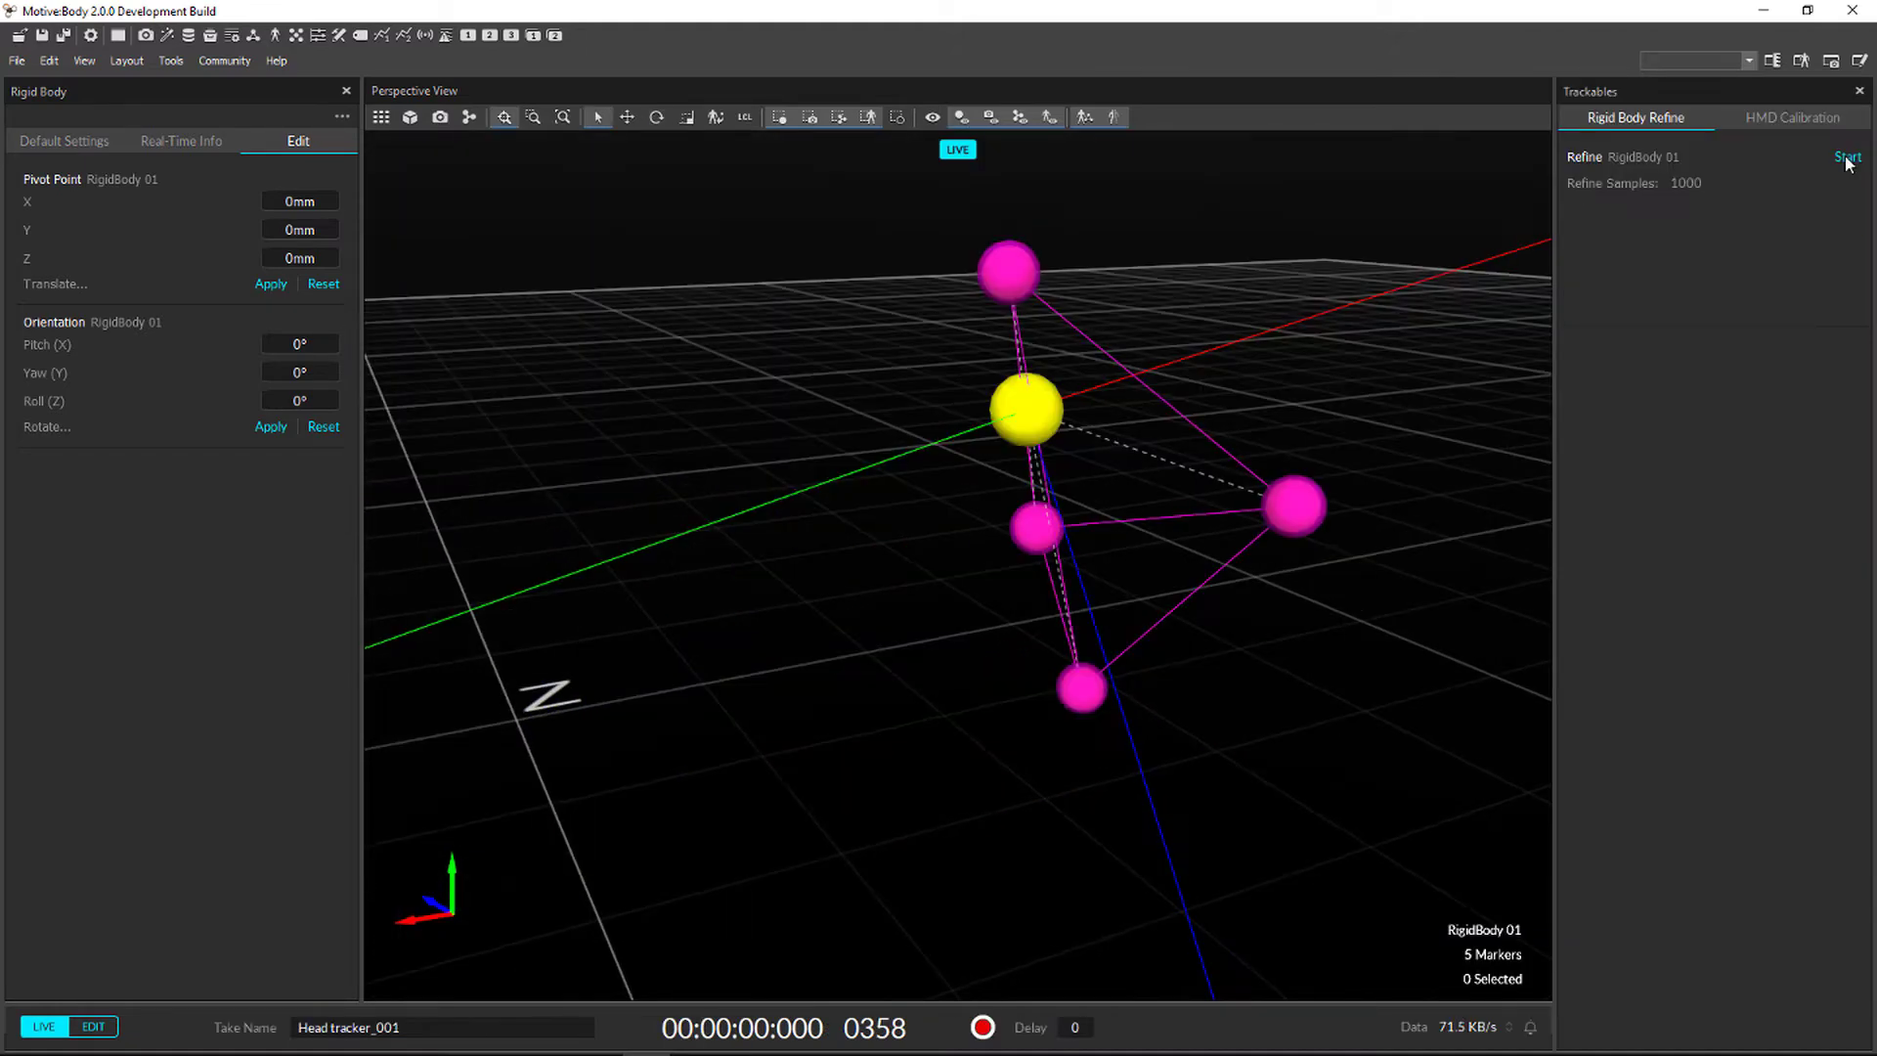
Run Rigid Body Refine on RigidBody 01 and accept the refined results.
{"action": "left_click", "coordinate": [1826, 239]}
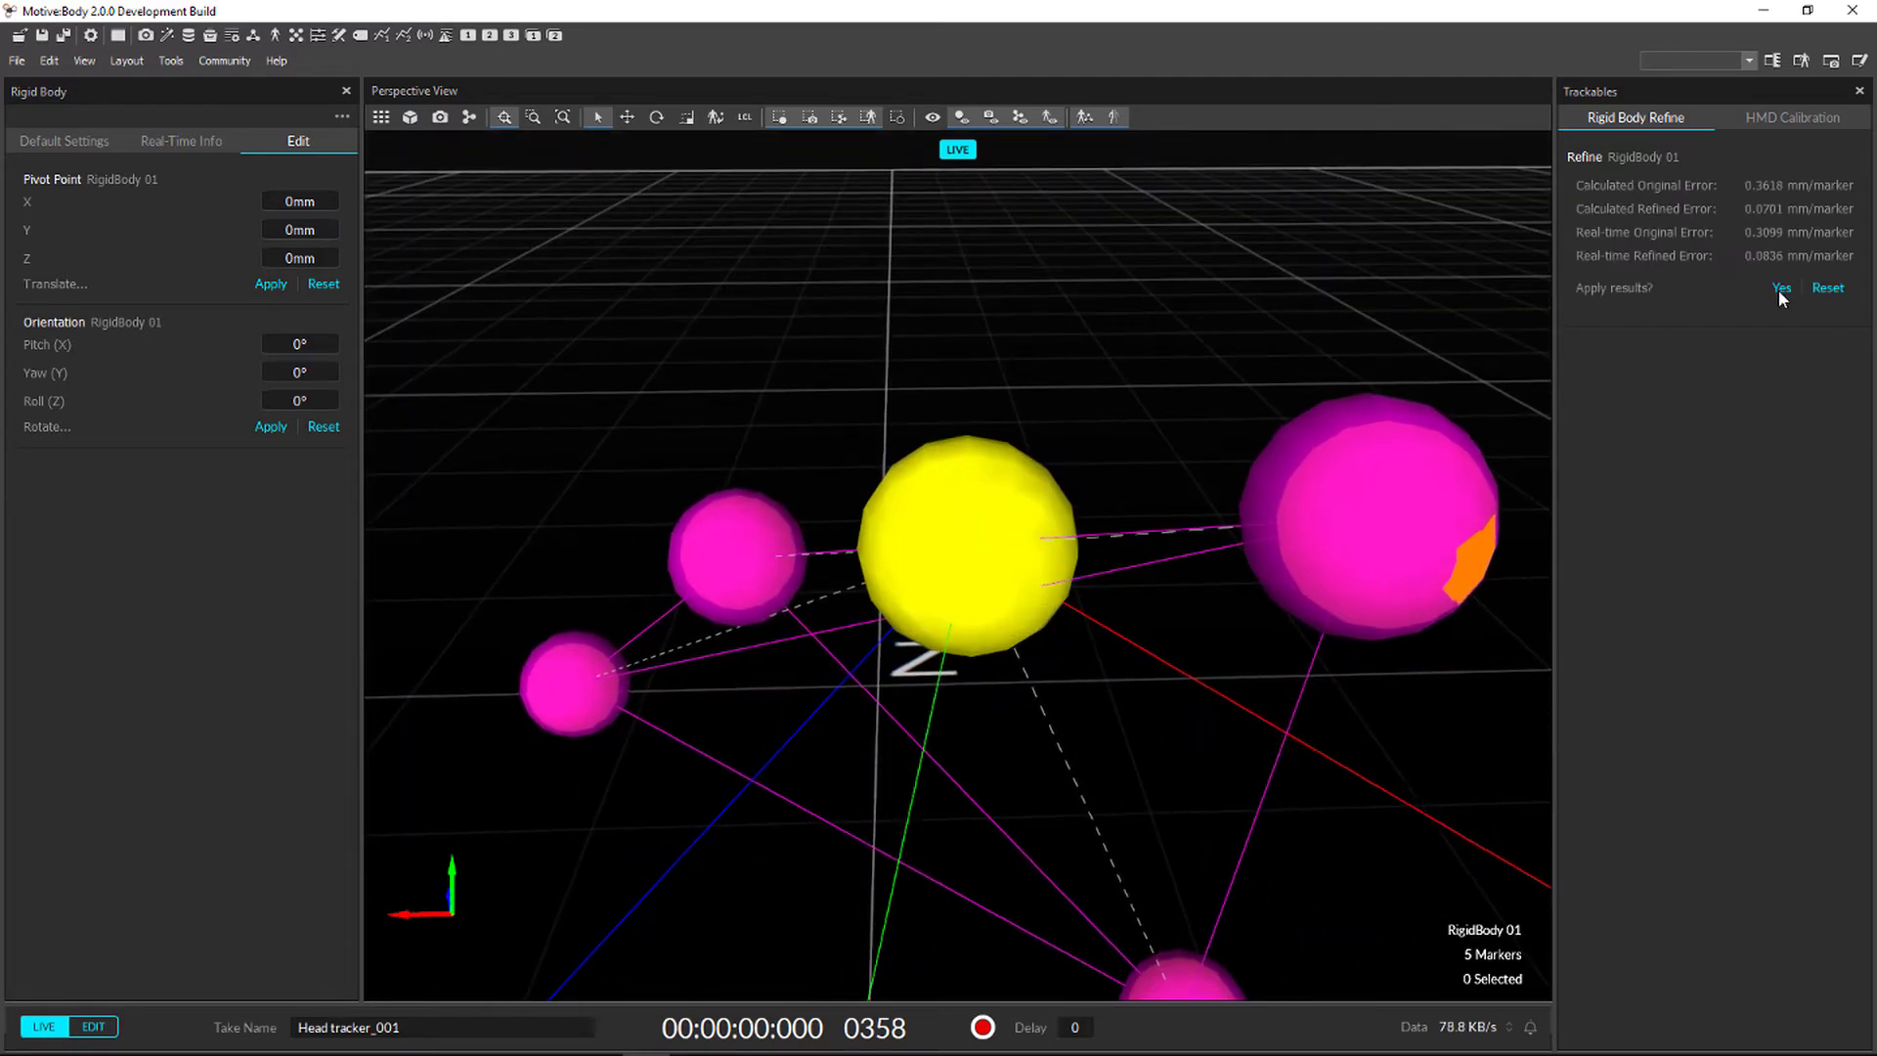
{"action": "left_click", "coordinate": [1781, 289]}
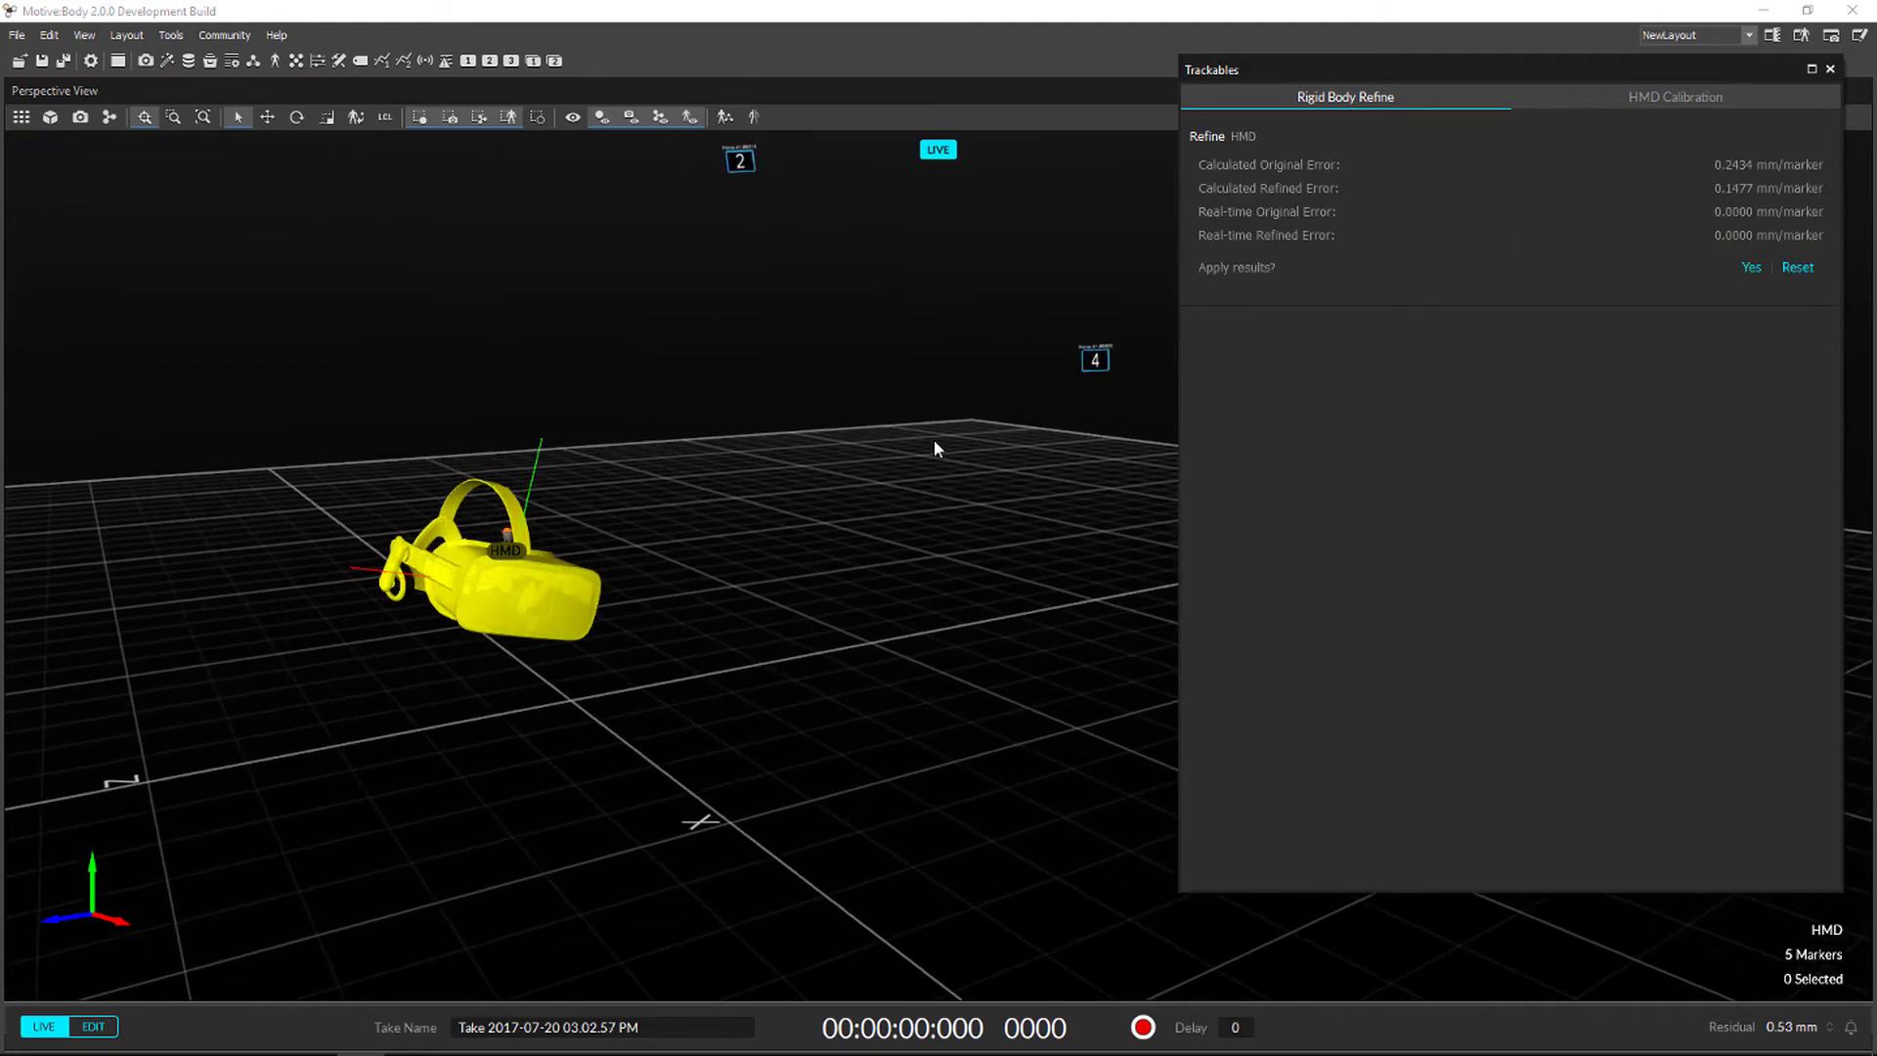
Accept the refined HMD results and orbit the view to centre the skeleton and rigid bodies.
{"action": "left_click", "coordinate": [1746, 266]}
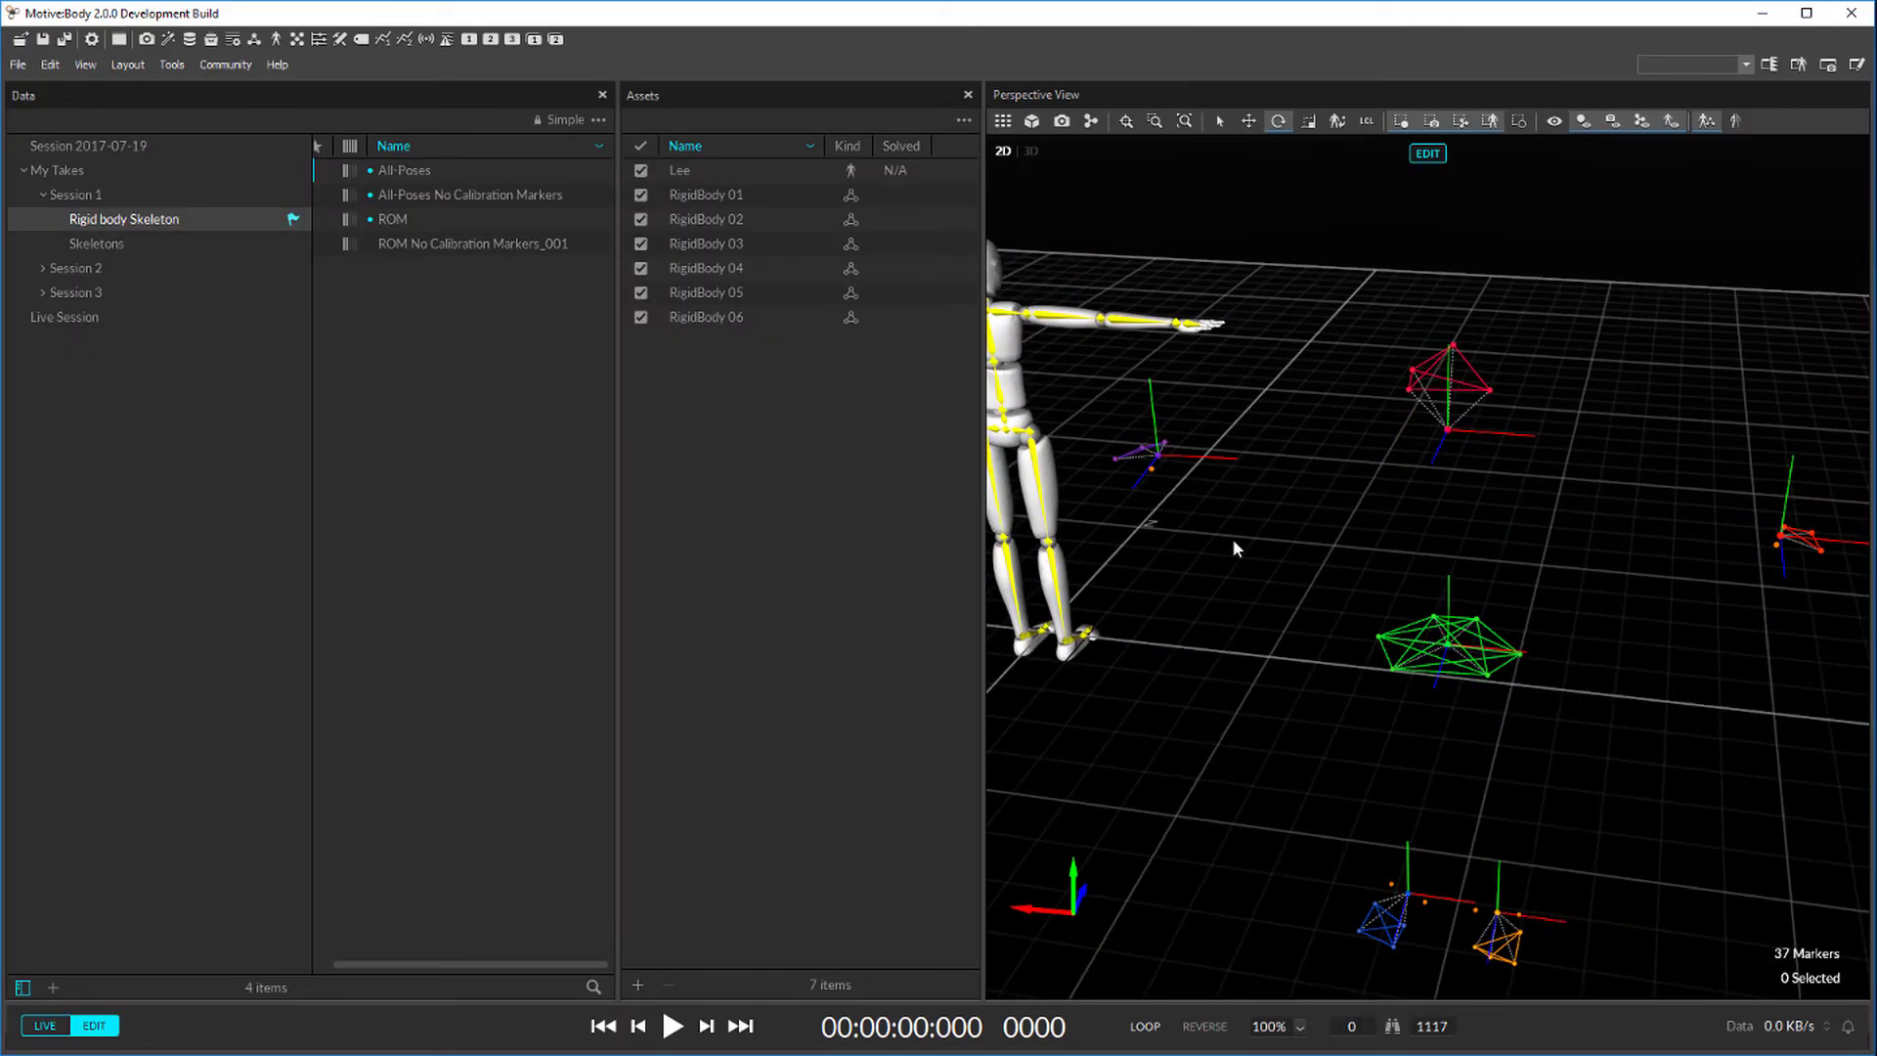
{"action": "right_click_drag", "start_coordinate": [1268, 541], "coordinate": [1239, 516]}
{"action": "right_click_drag", "start_coordinate": [1234, 580], "coordinate": [1267, 530]}
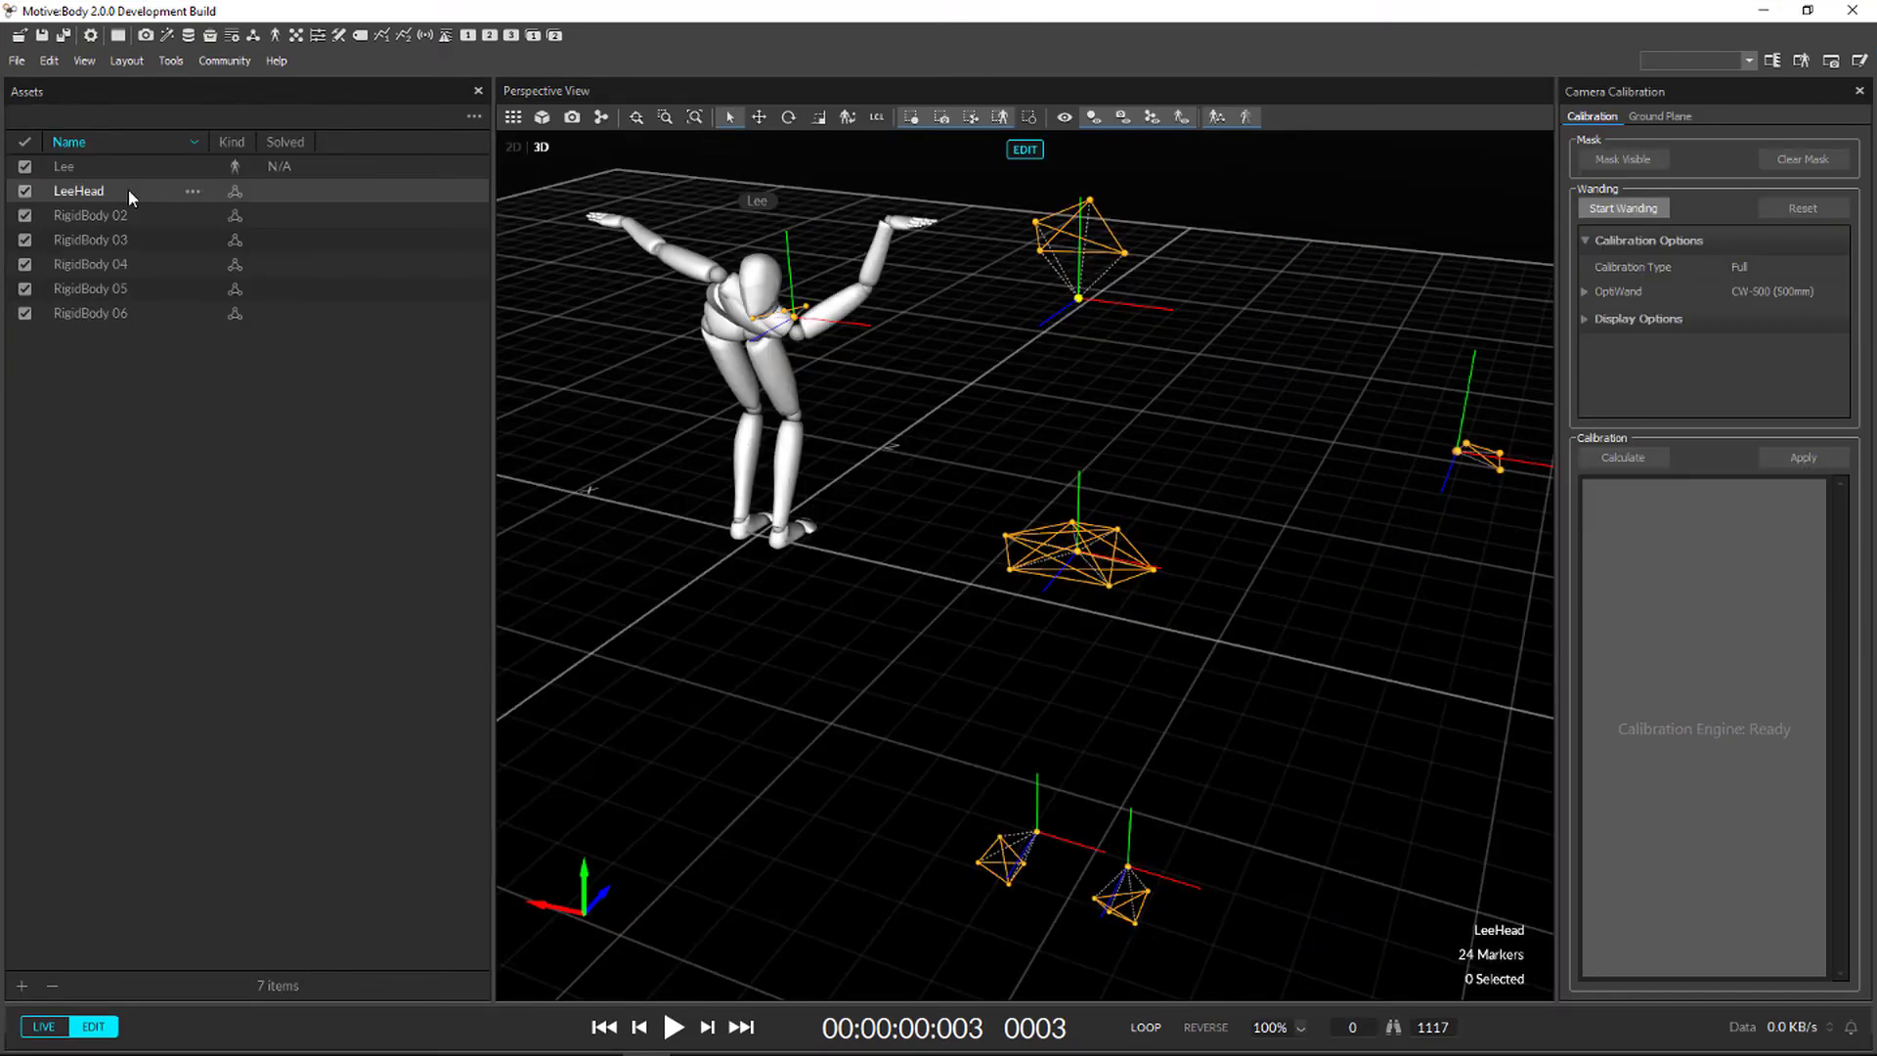
Rename the hip and right hand rigid bodies to LeeHip and LeeRHand.
{"action": "double_click", "coordinate": [125, 214]}
{"action": "type", "text": "LeeHip"}
{"action": "key", "text": "Return"}
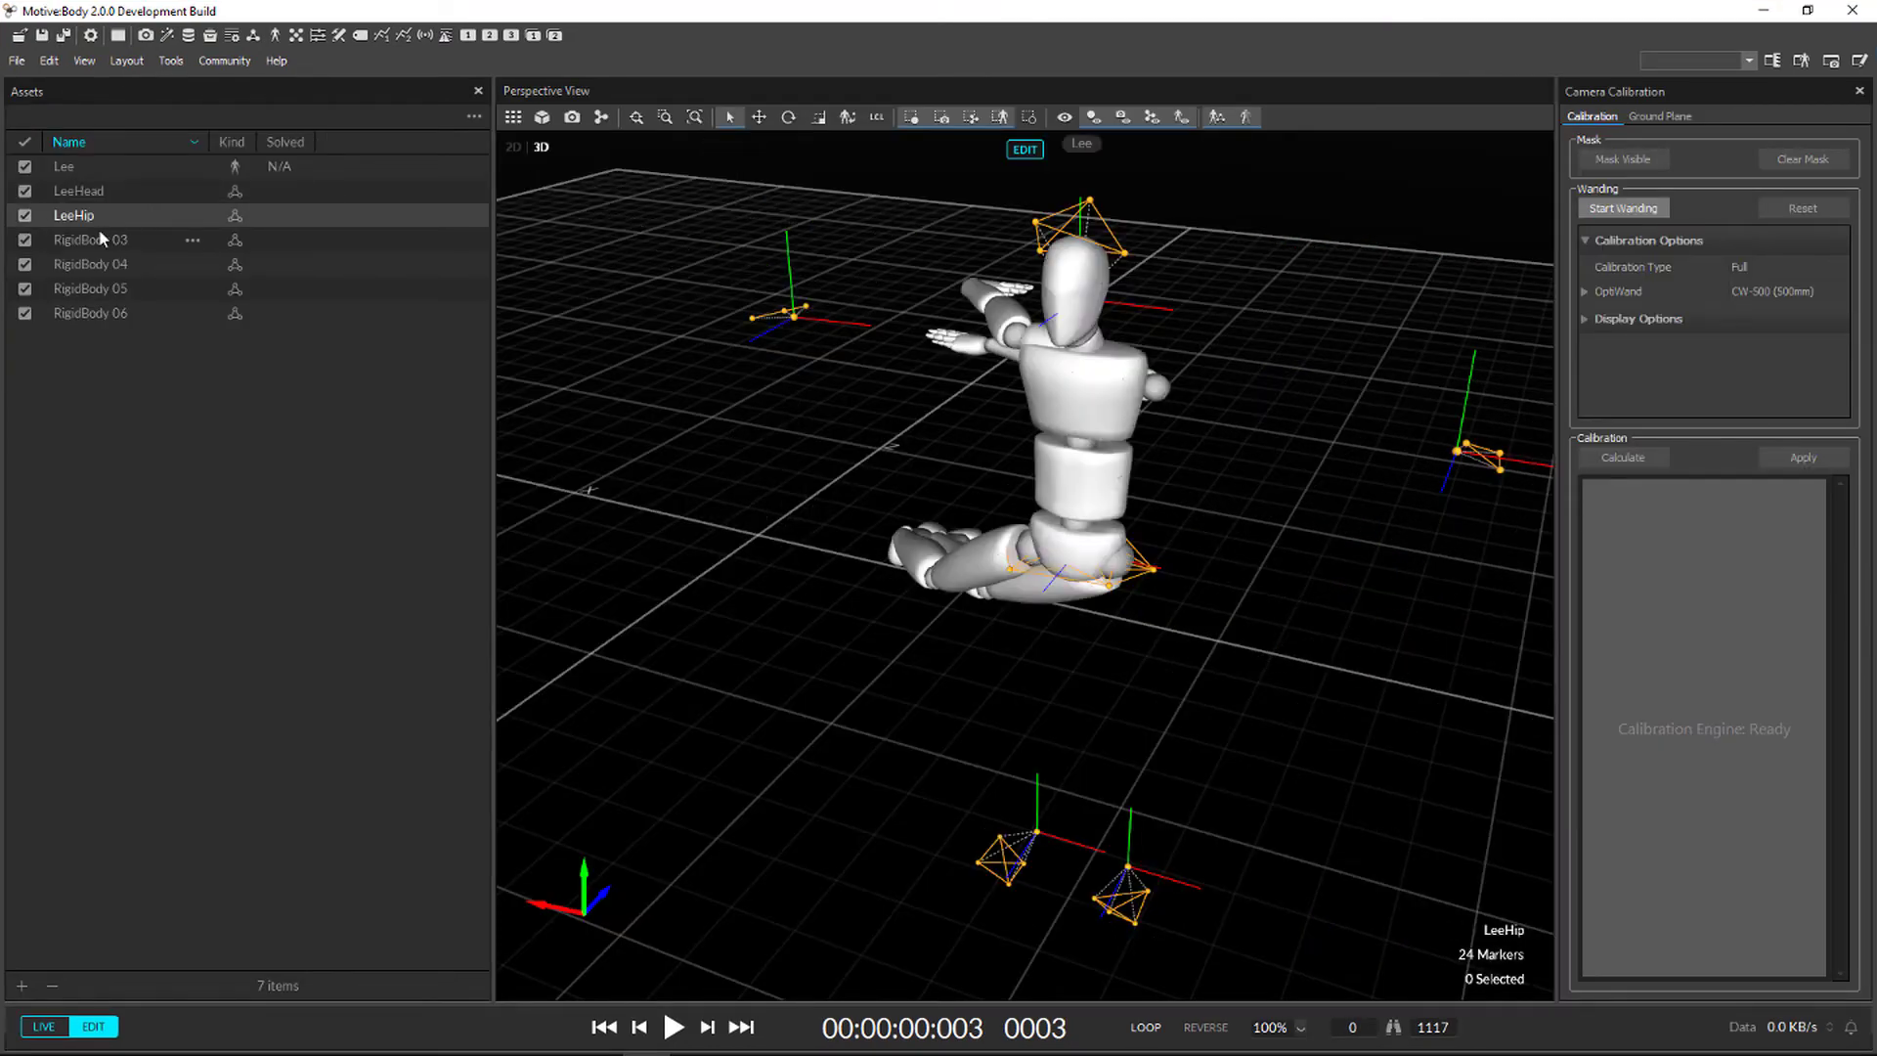
{"action": "double_click", "coordinate": [102, 238]}
{"action": "type", "text": "LeeRHand"}
{"action": "key", "text": "Return"}
Rename the next two to LeeRFoot and LeeLHand, then lower RigidBody 03's pivot and rotate it 135.6°.
{"action": "double_click", "coordinate": [111, 267]}
{"action": "type", "text": "LeeRFoot"}
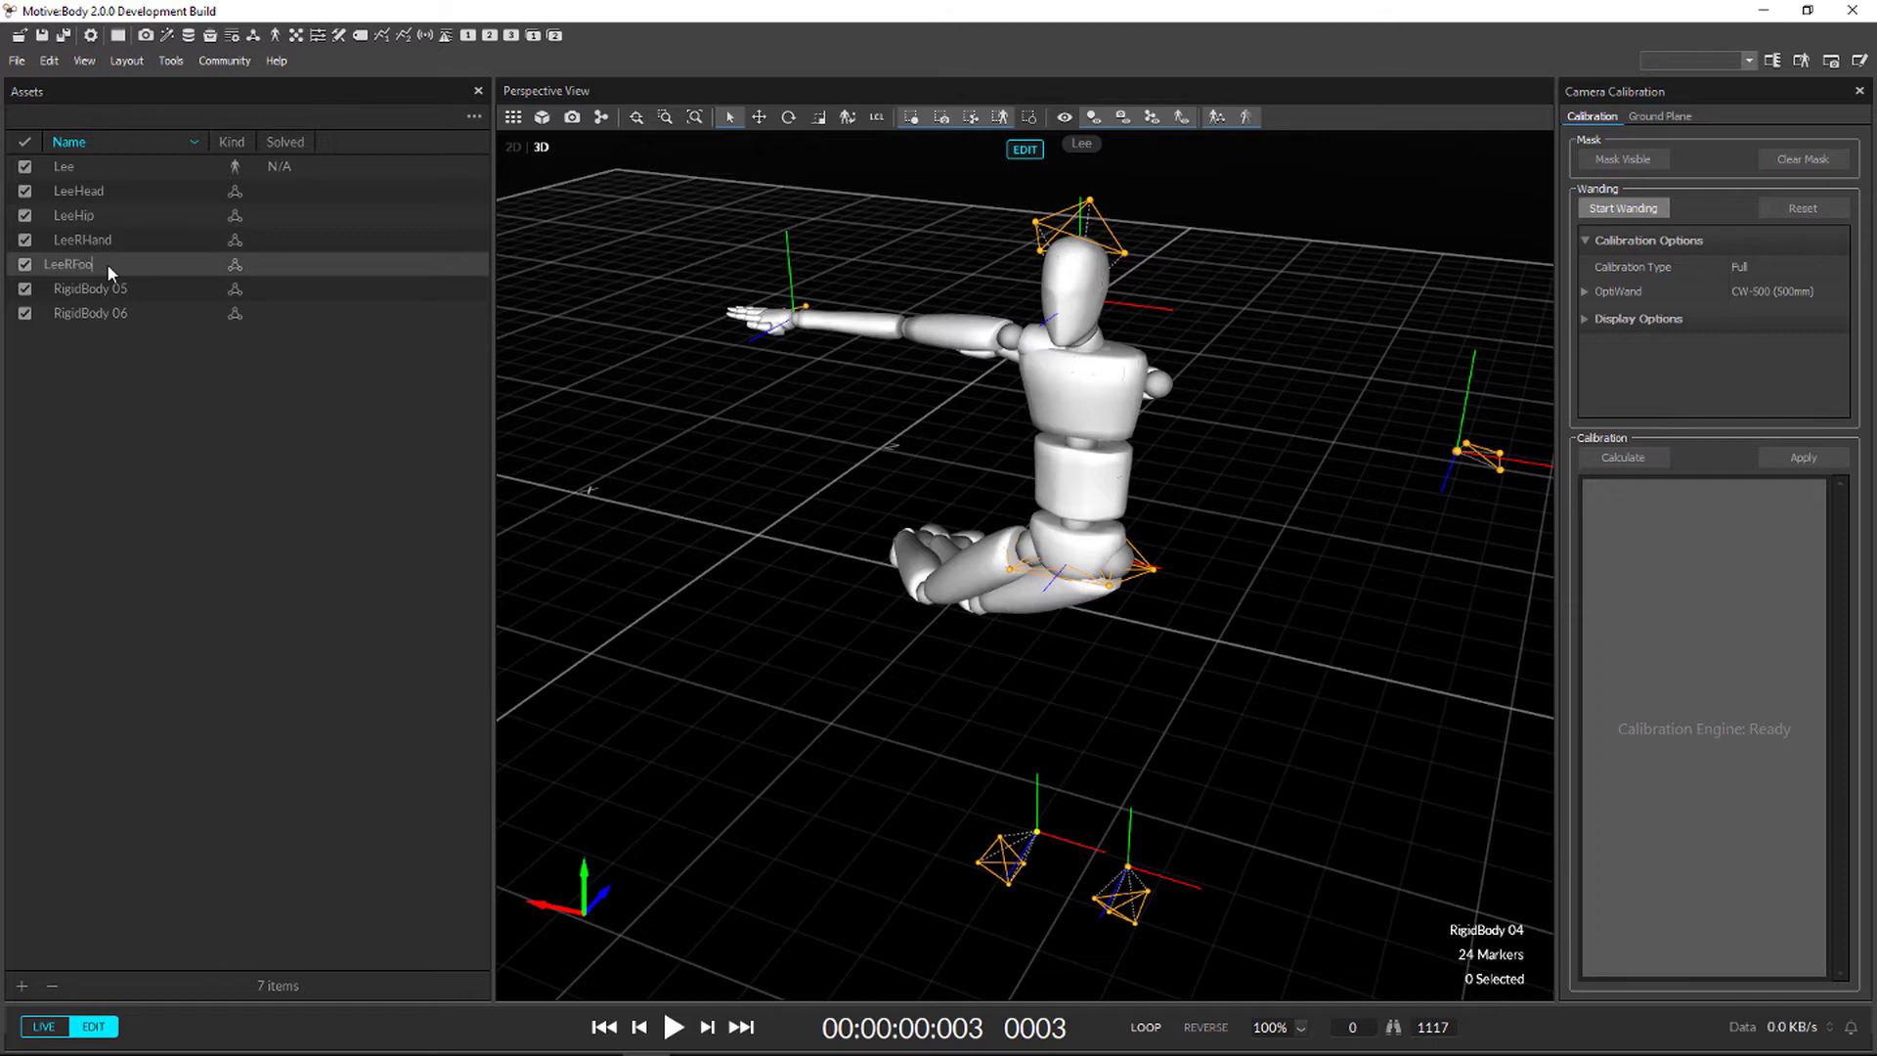
{"action": "key", "text": "Return"}
{"action": "double_click", "coordinate": [103, 290]}
{"action": "type", "text": "LeeLHand"}
{"action": "key", "text": "Return"}
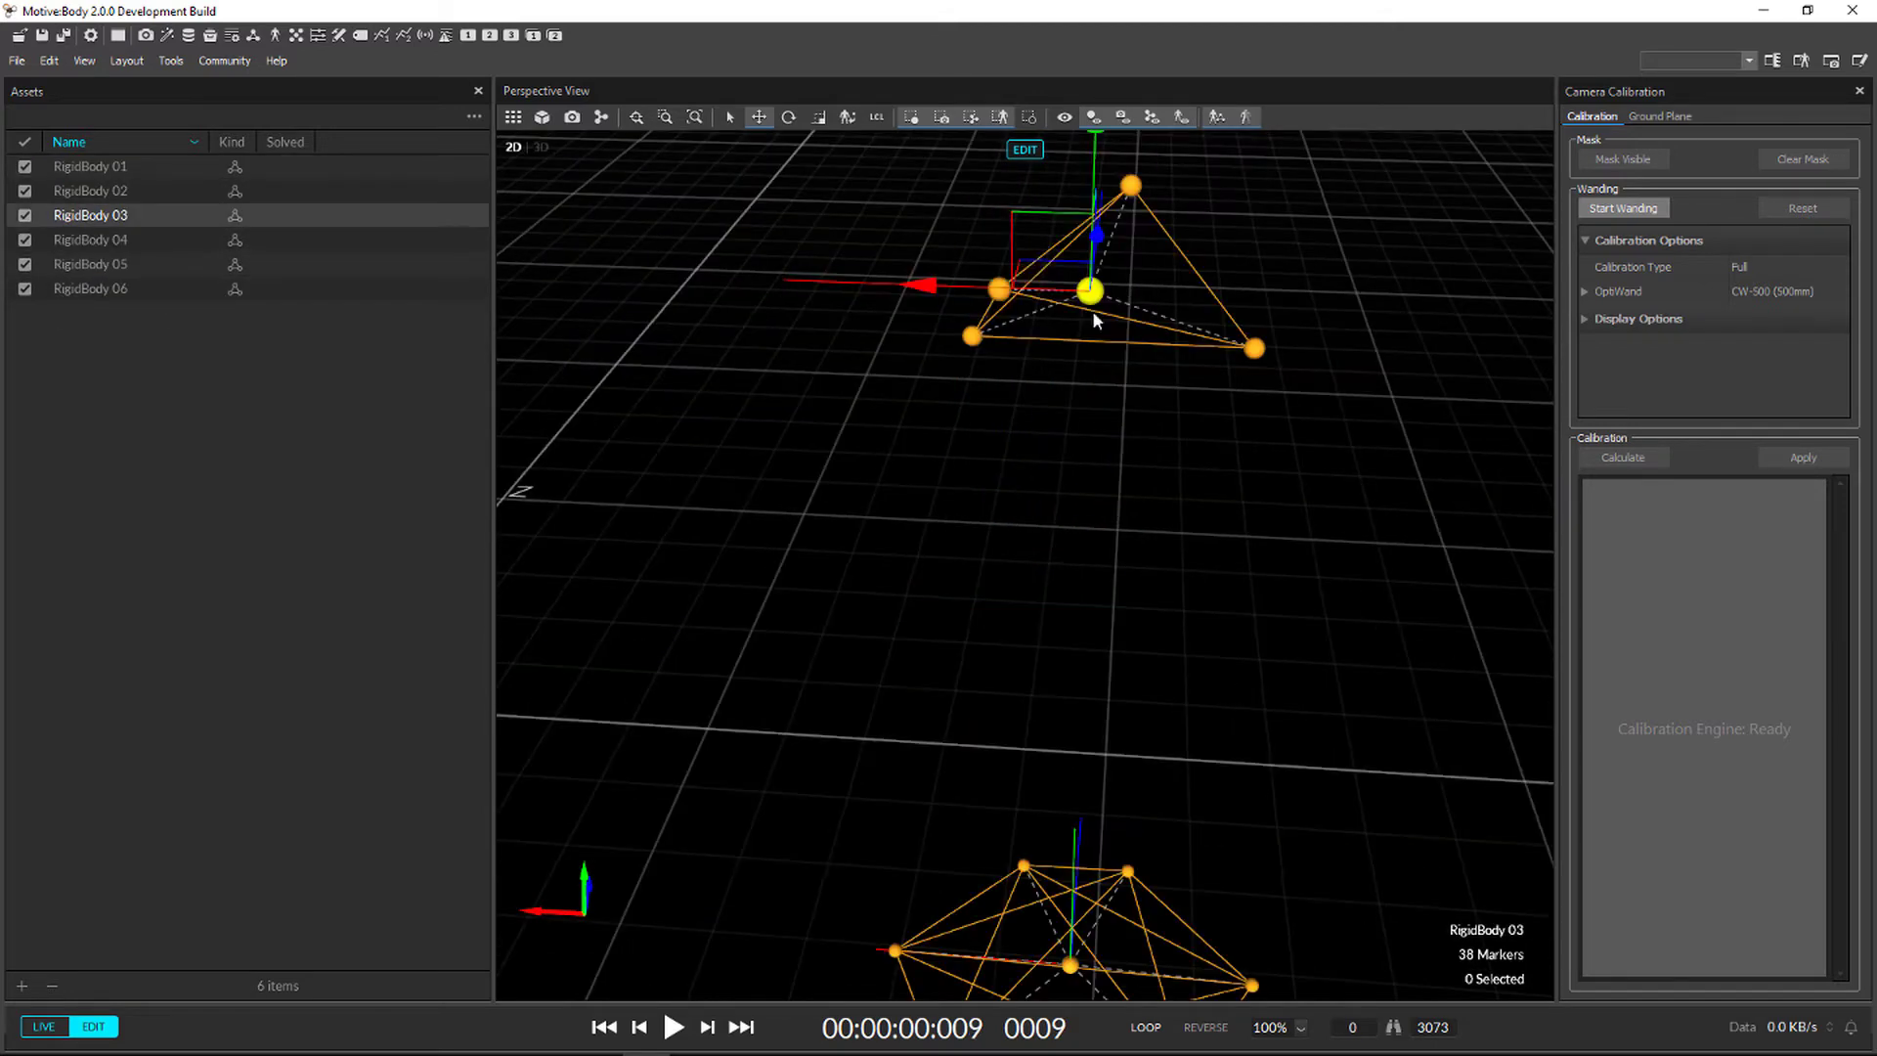
{"action": "left_click_drag", "start_coordinate": [1096, 320], "coordinate": [1120, 467]}
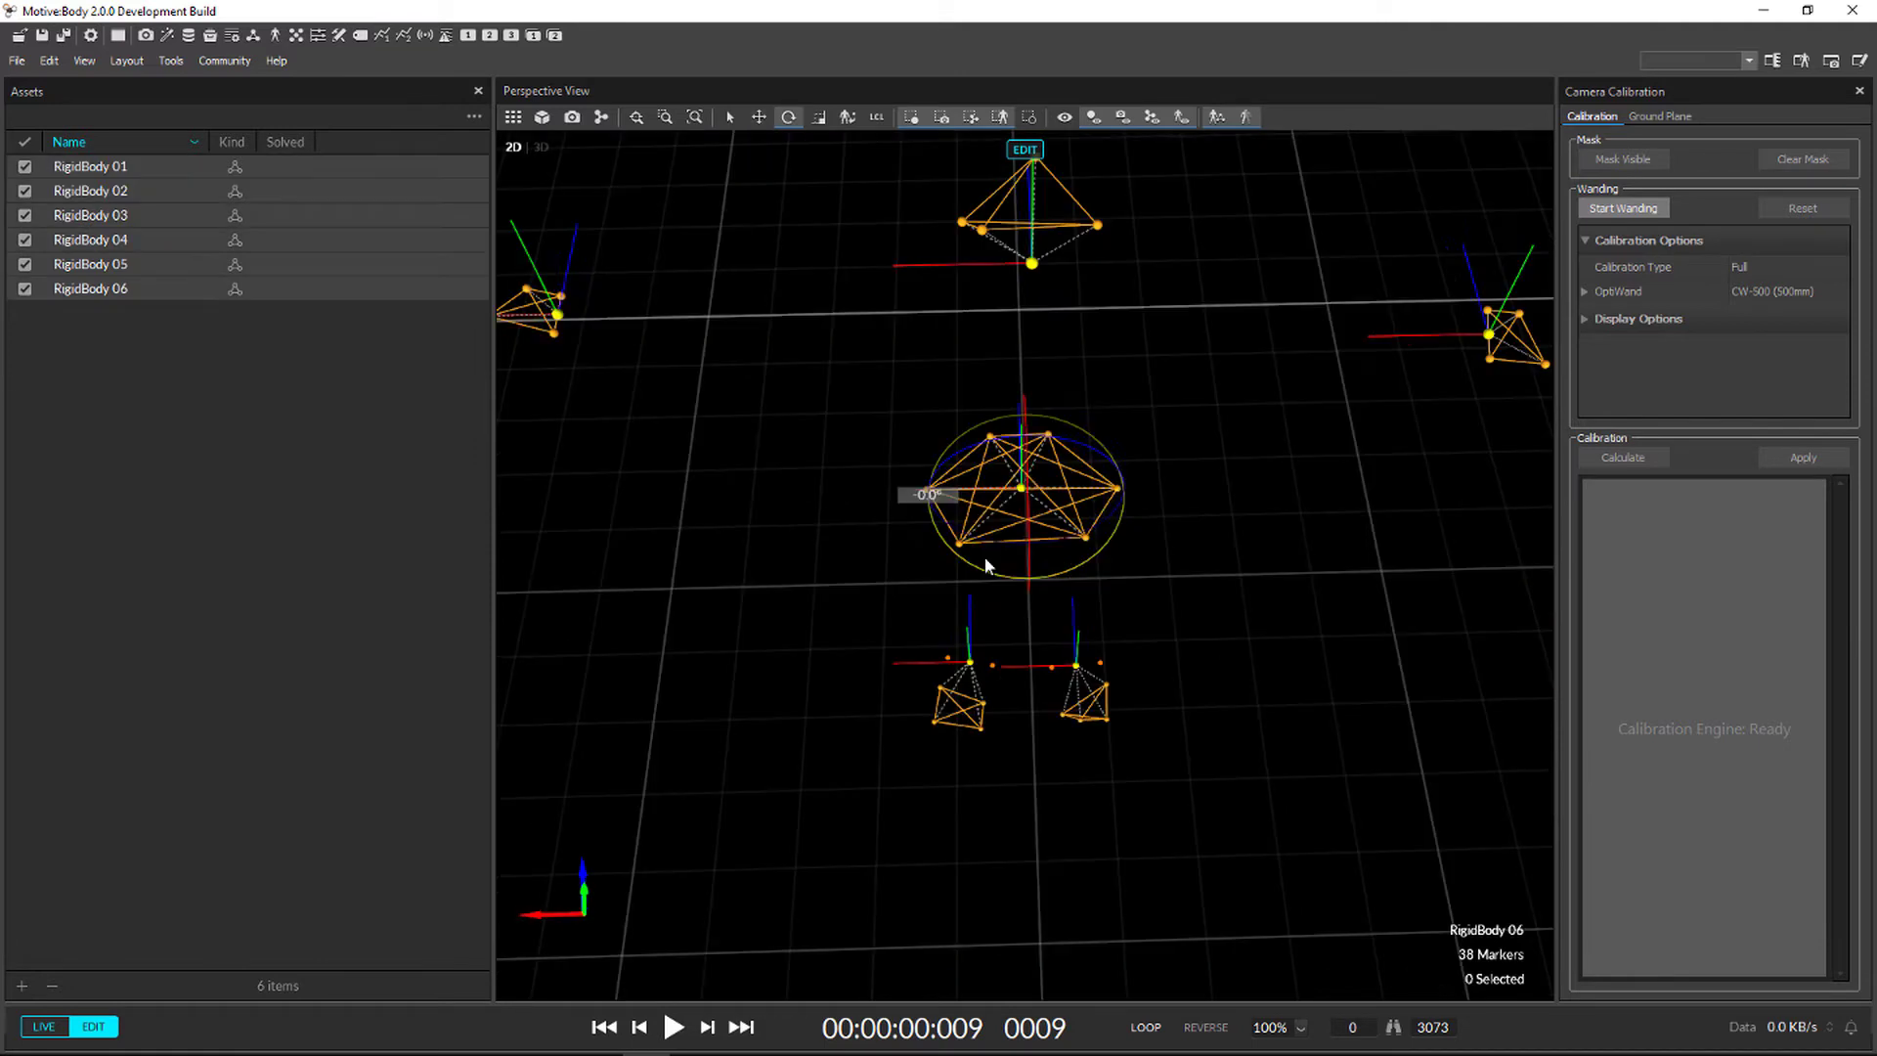
{"action": "left_click_drag", "start_coordinate": [983, 555], "coordinate": [1339, 555]}
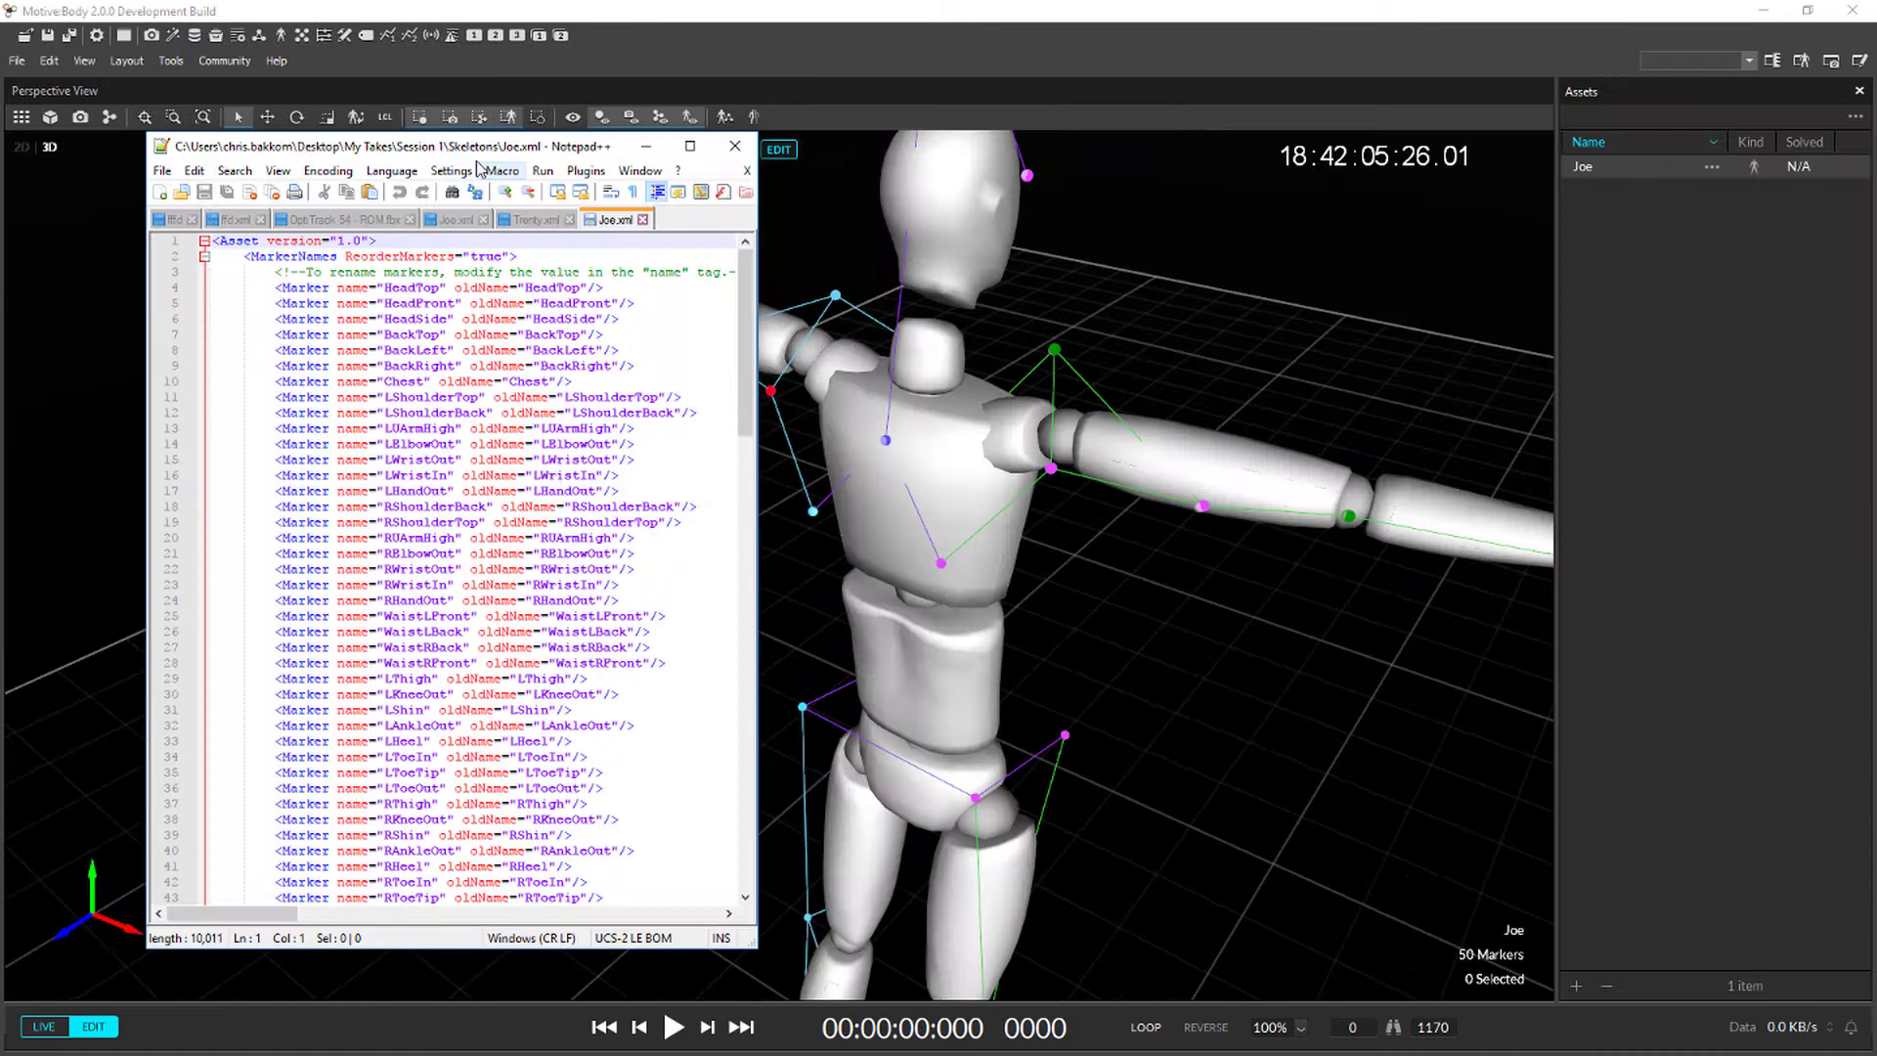
Scroll through Joe.xml's MarkerNames to RShoulderTop and select the WaistRFront oldName value.
{"action": "scroll", "coordinate": [451, 410], "scroll_direction": "down", "scroll_amount": 1}
{"action": "left_click", "coordinate": [460, 474]}
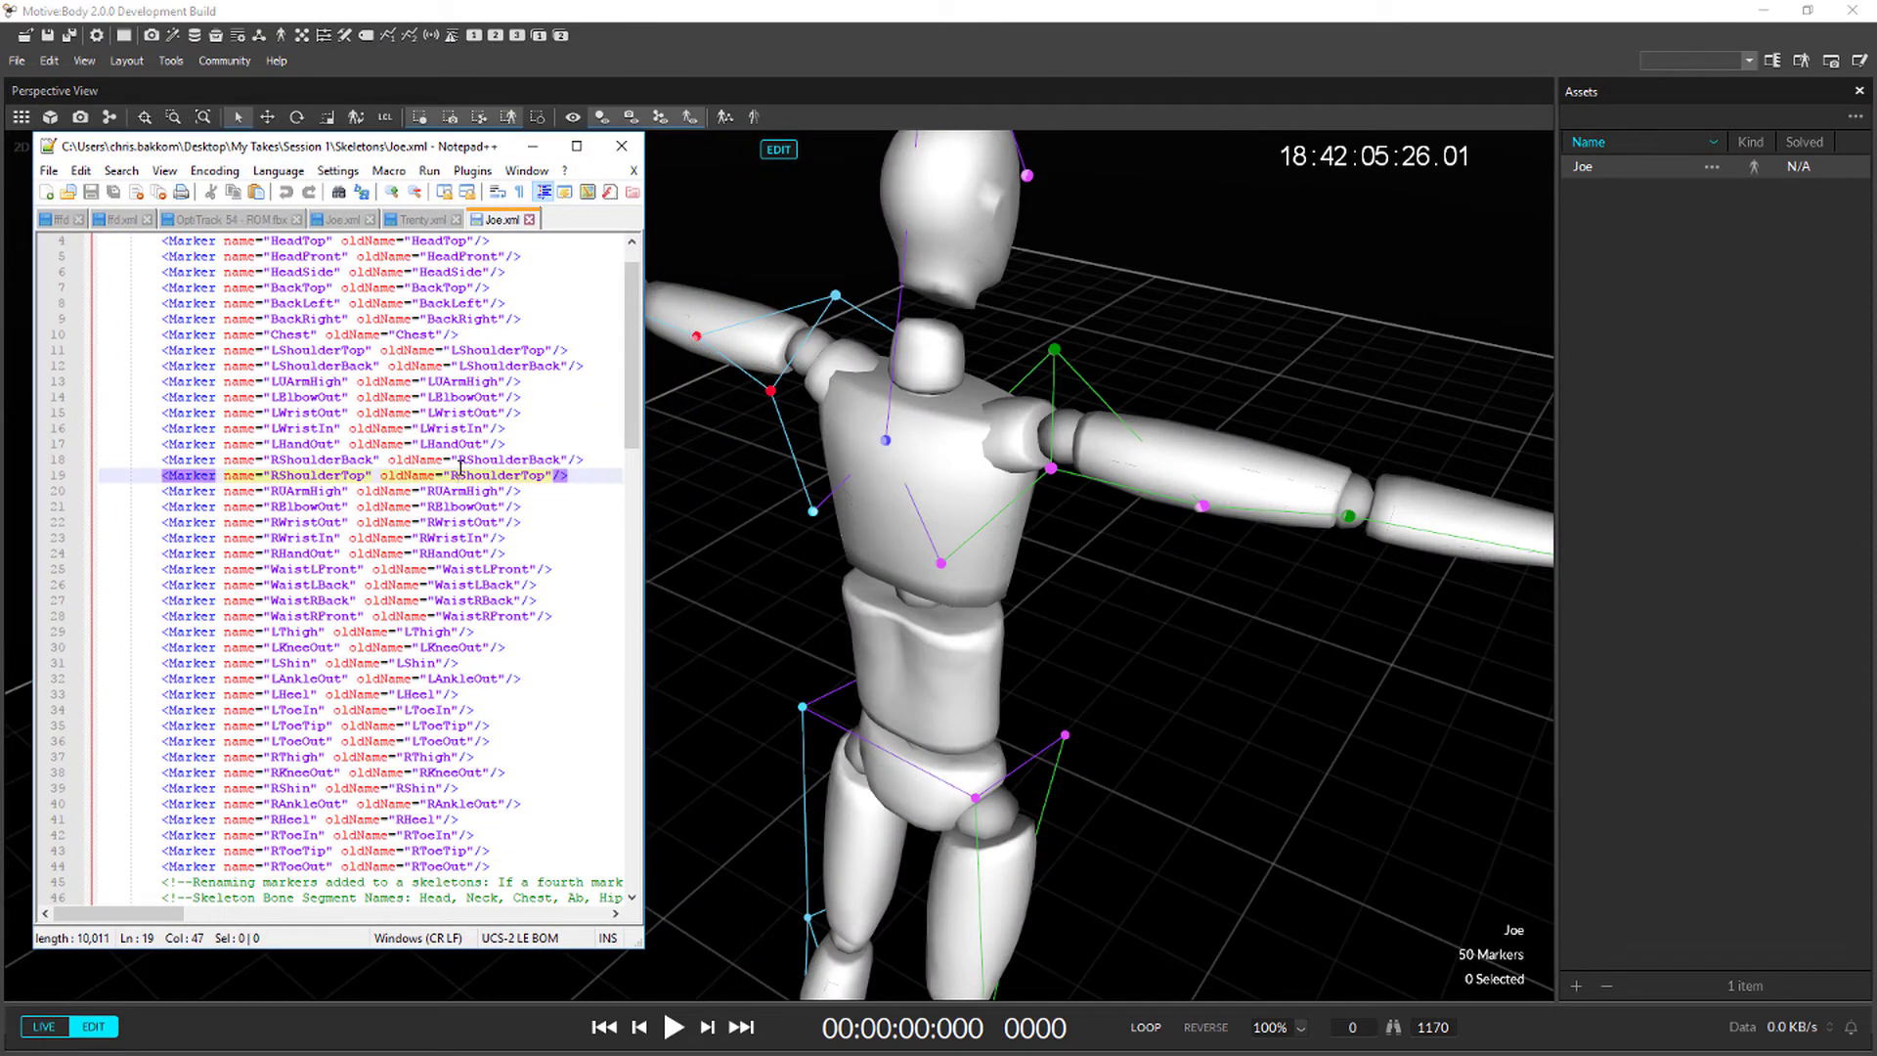
{"action": "scroll", "coordinate": [460, 467], "scroll_direction": "down", "scroll_amount": 3}
{"action": "double_click", "coordinate": [461, 473]}
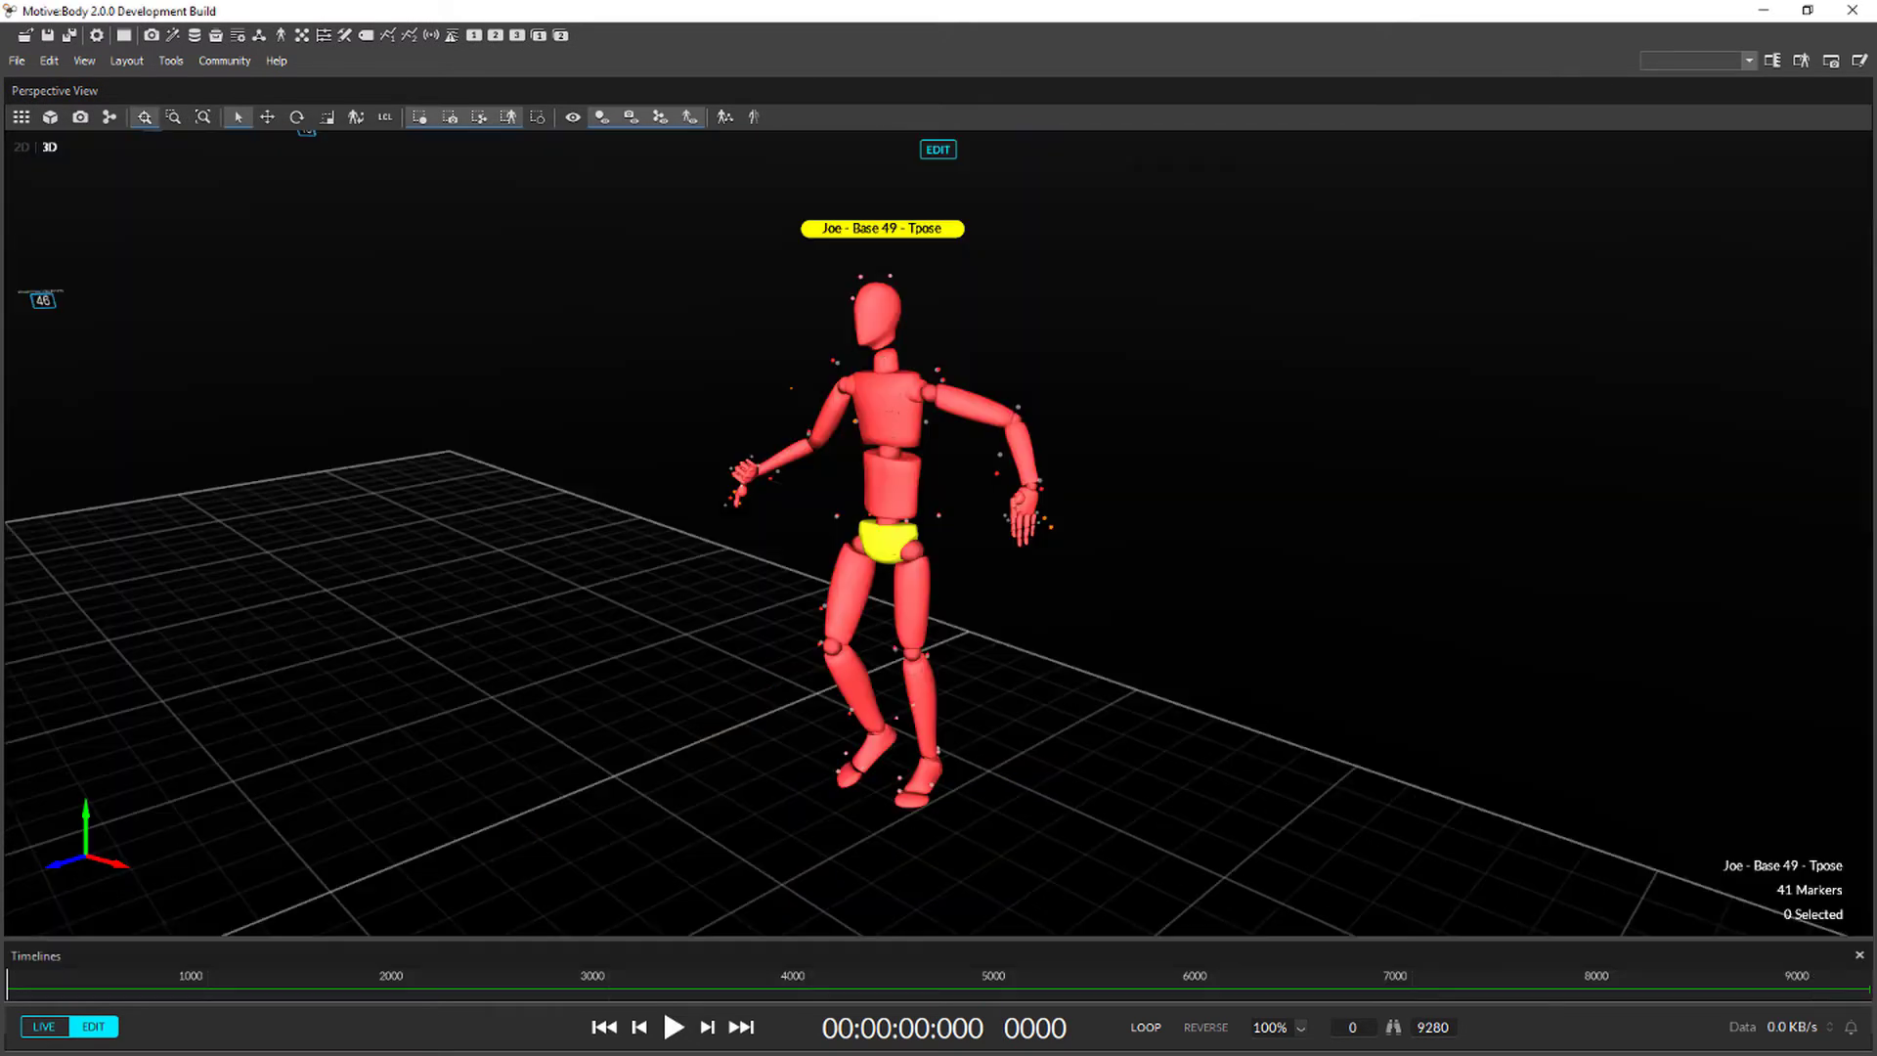
{"action": "key", "text": "space"}
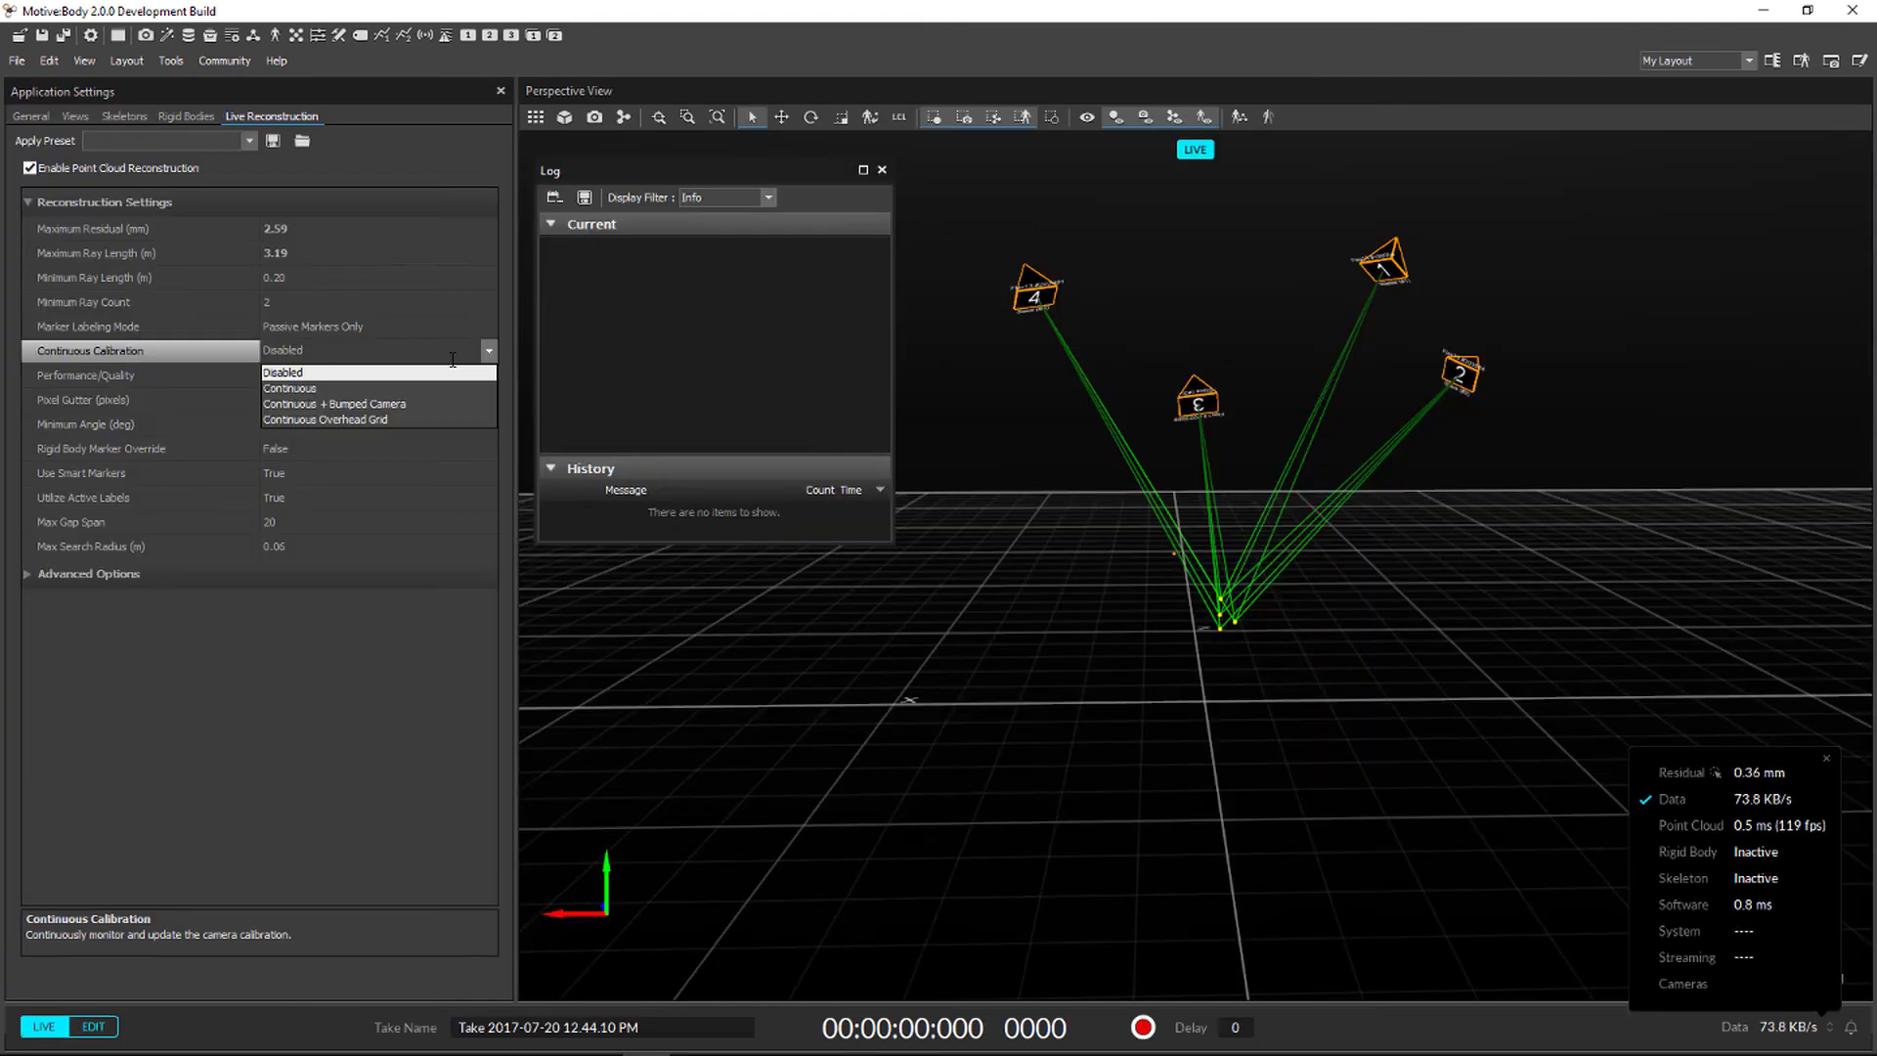
Set Continuous Calibration to Continuous in Live Reconstruction settings.
{"action": "left_click", "coordinate": [334, 390]}
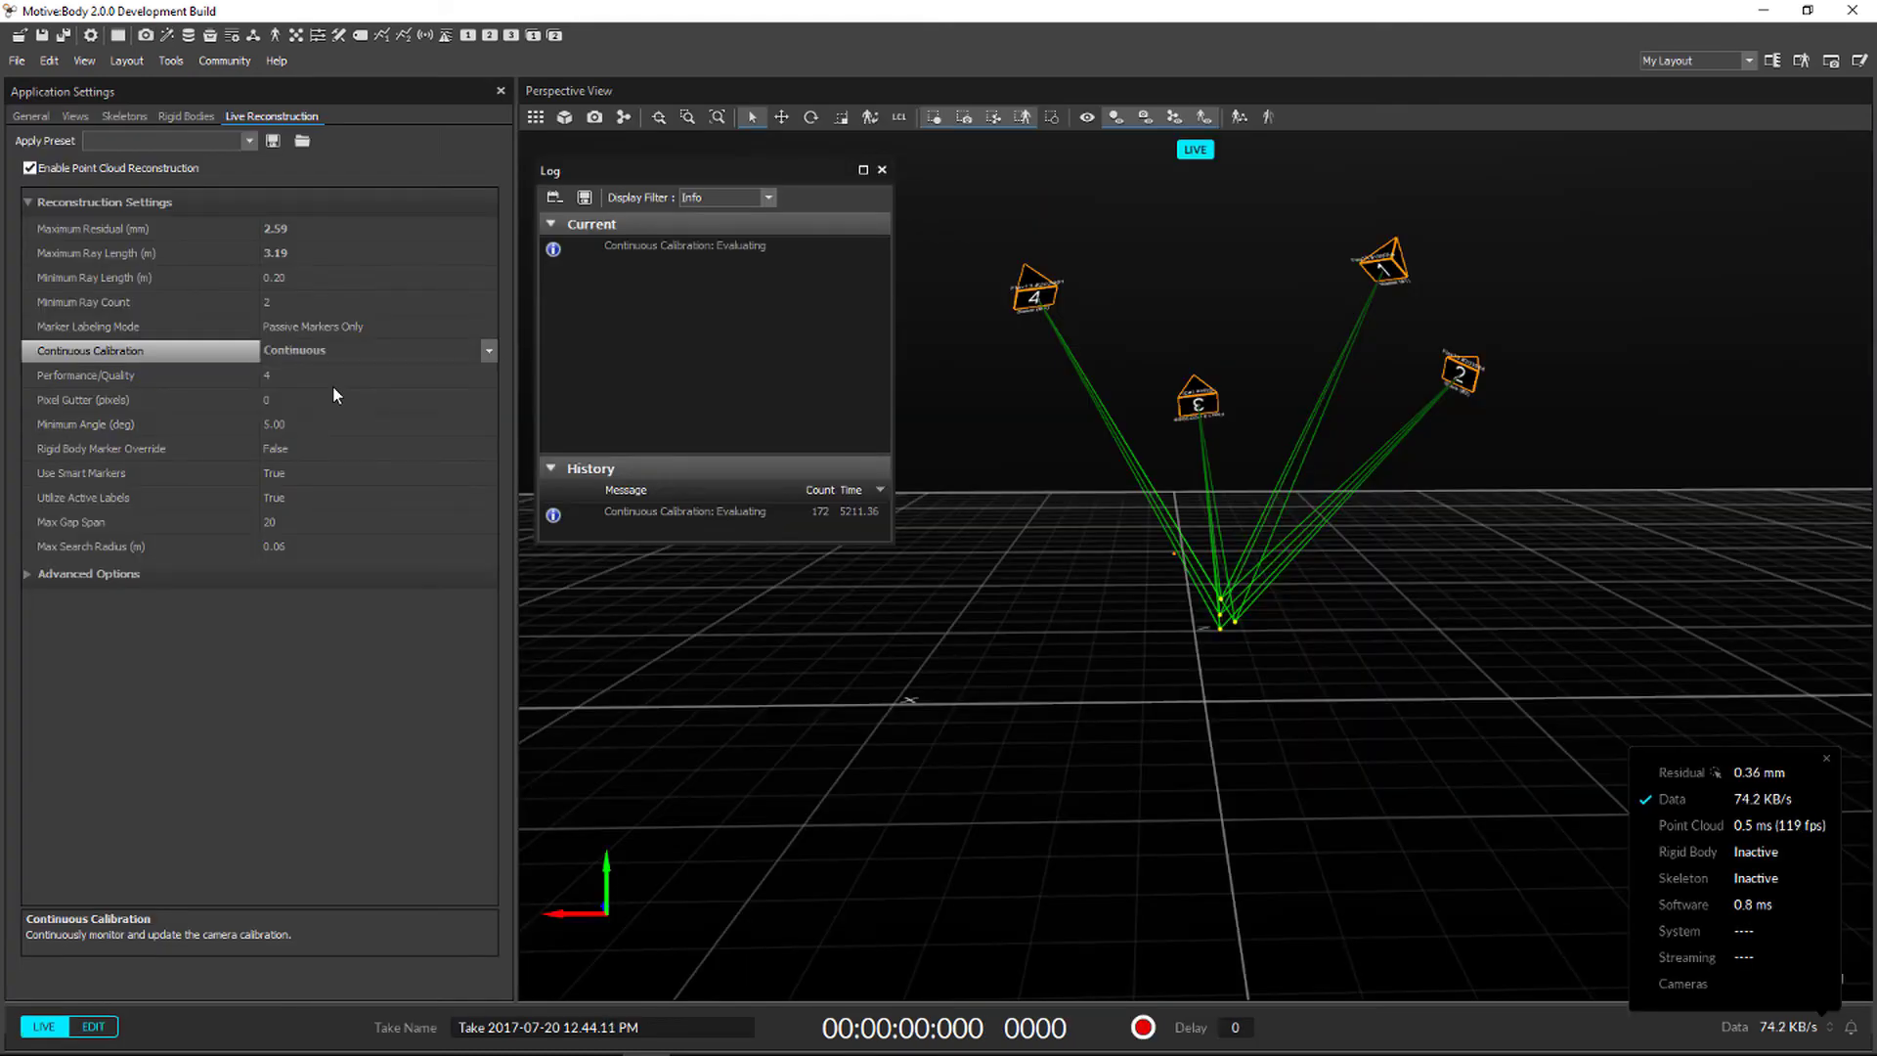
{"action": "left_click", "coordinate": [488, 352]}
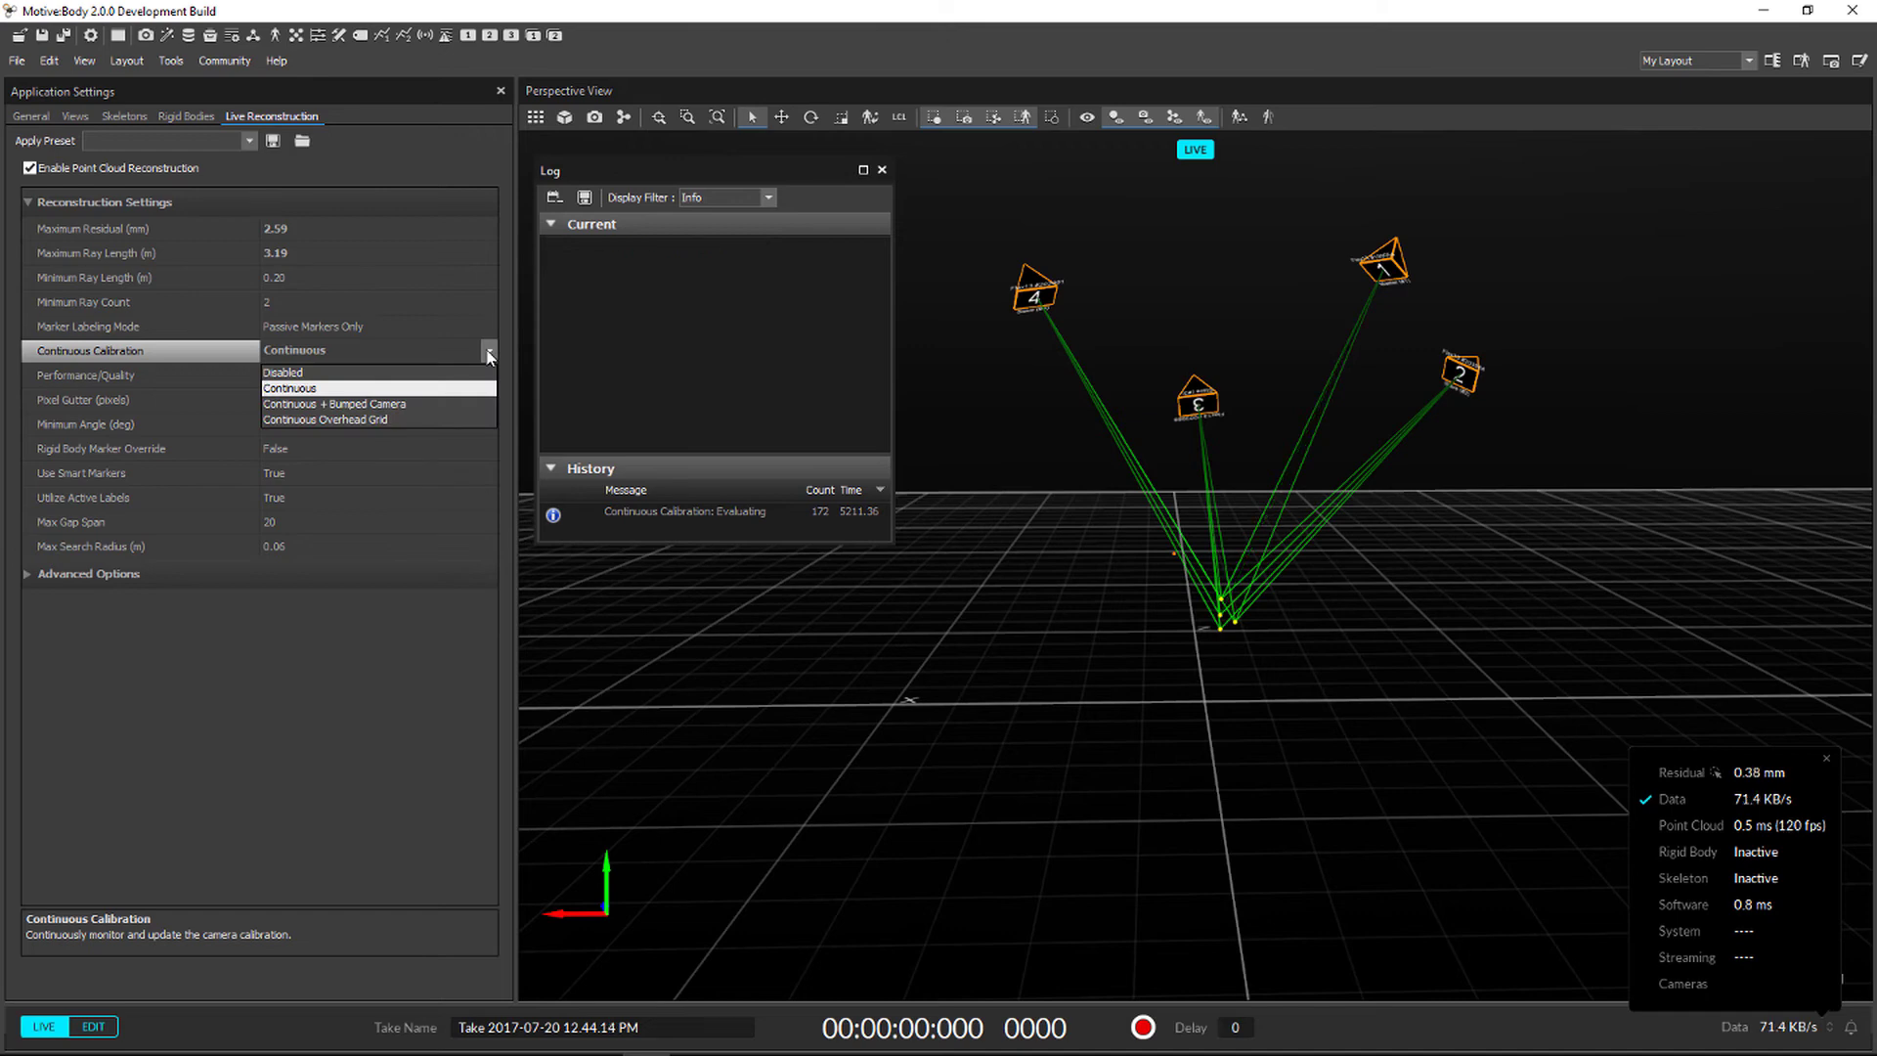
{"action": "left_click", "coordinate": [489, 354]}
Close the application settings pane and move the Log window to the left.
{"action": "left_click", "coordinate": [500, 93]}
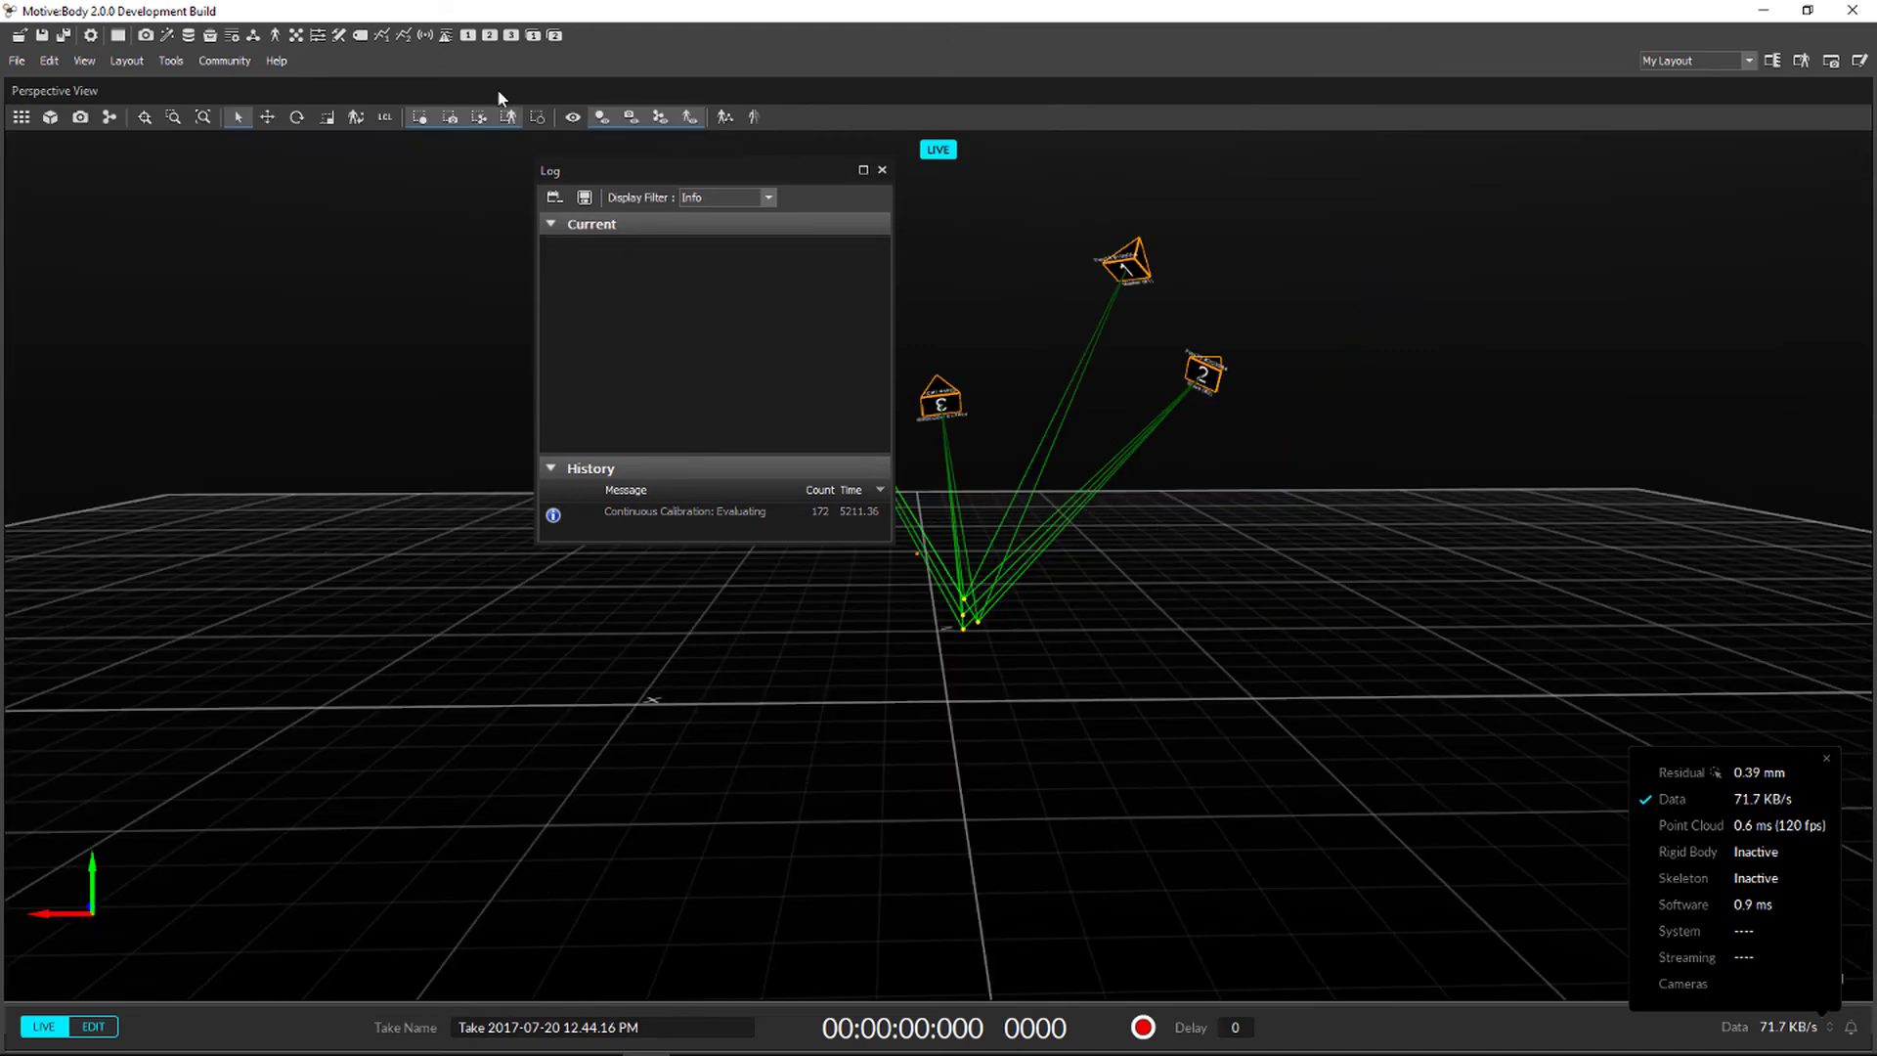
{"action": "left_click_drag", "start_coordinate": [579, 162], "coordinate": [218, 155]}
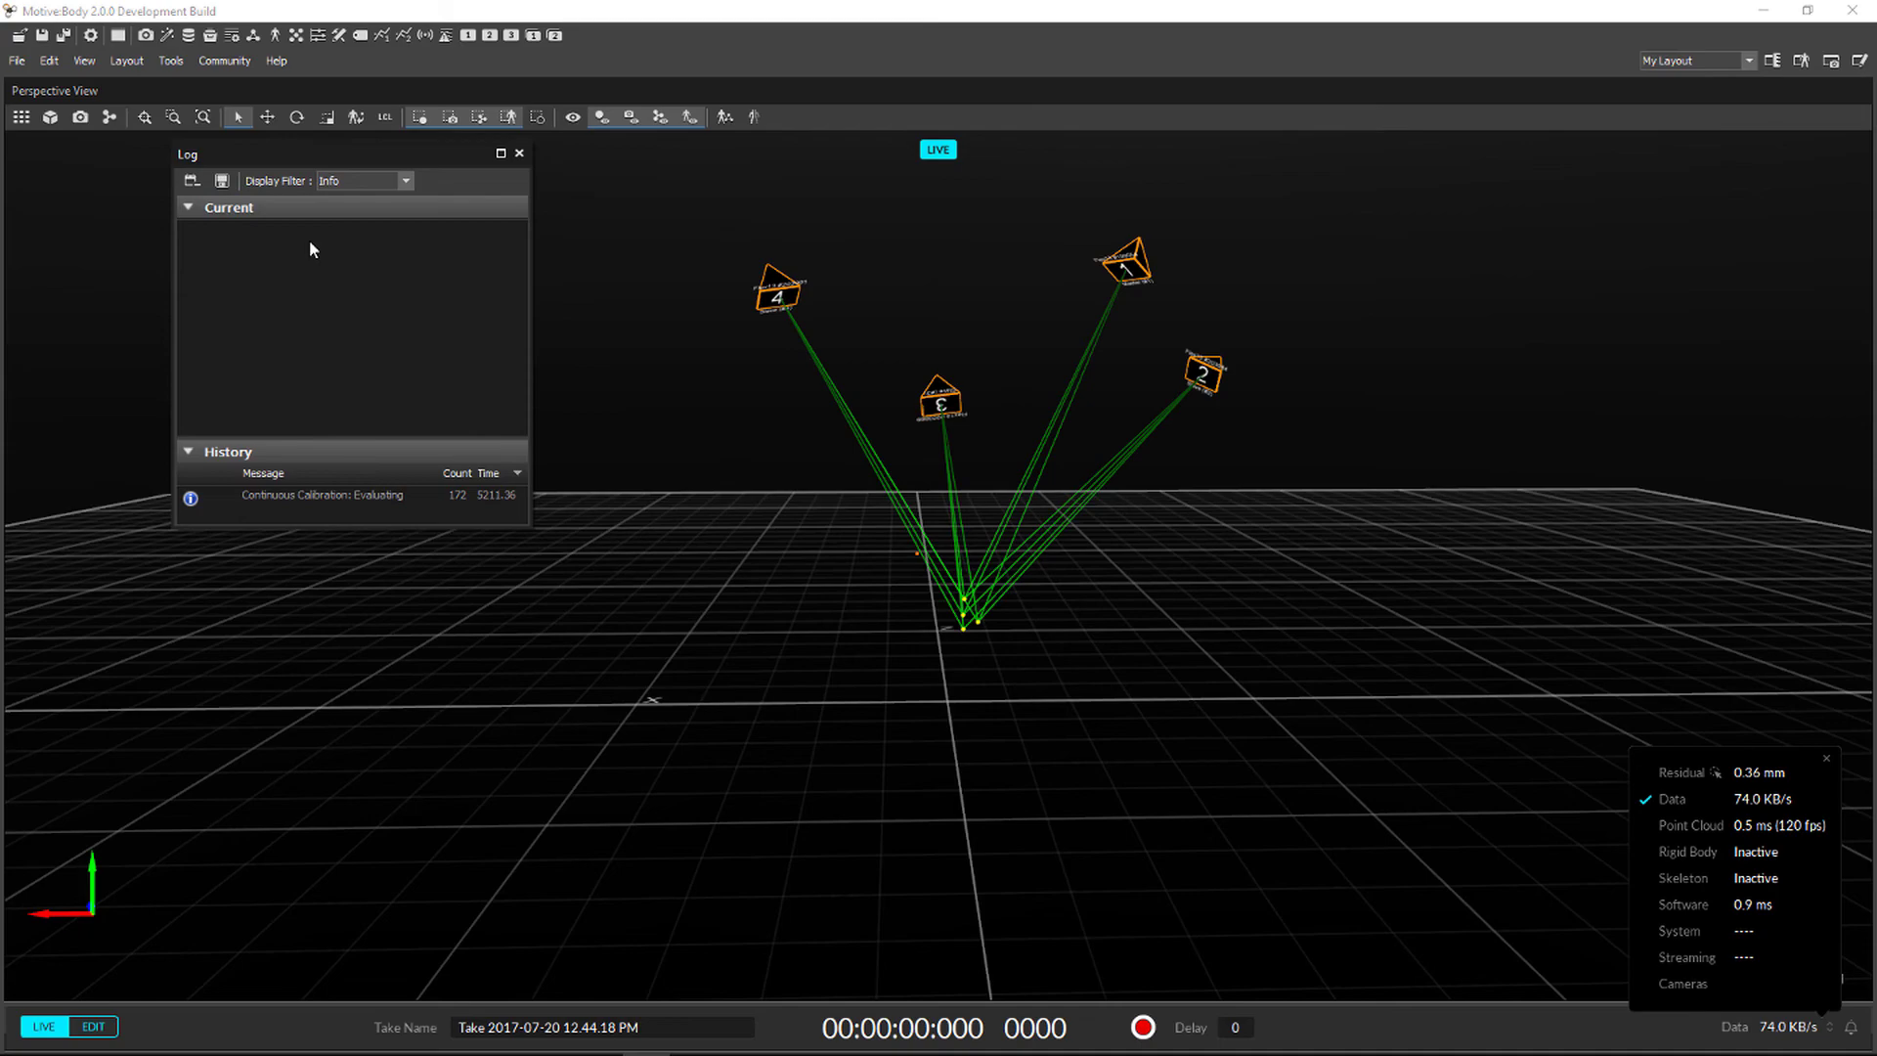
{"action": "scroll", "coordinate": [968, 606], "scroll_direction": "up", "scroll_amount": 3}
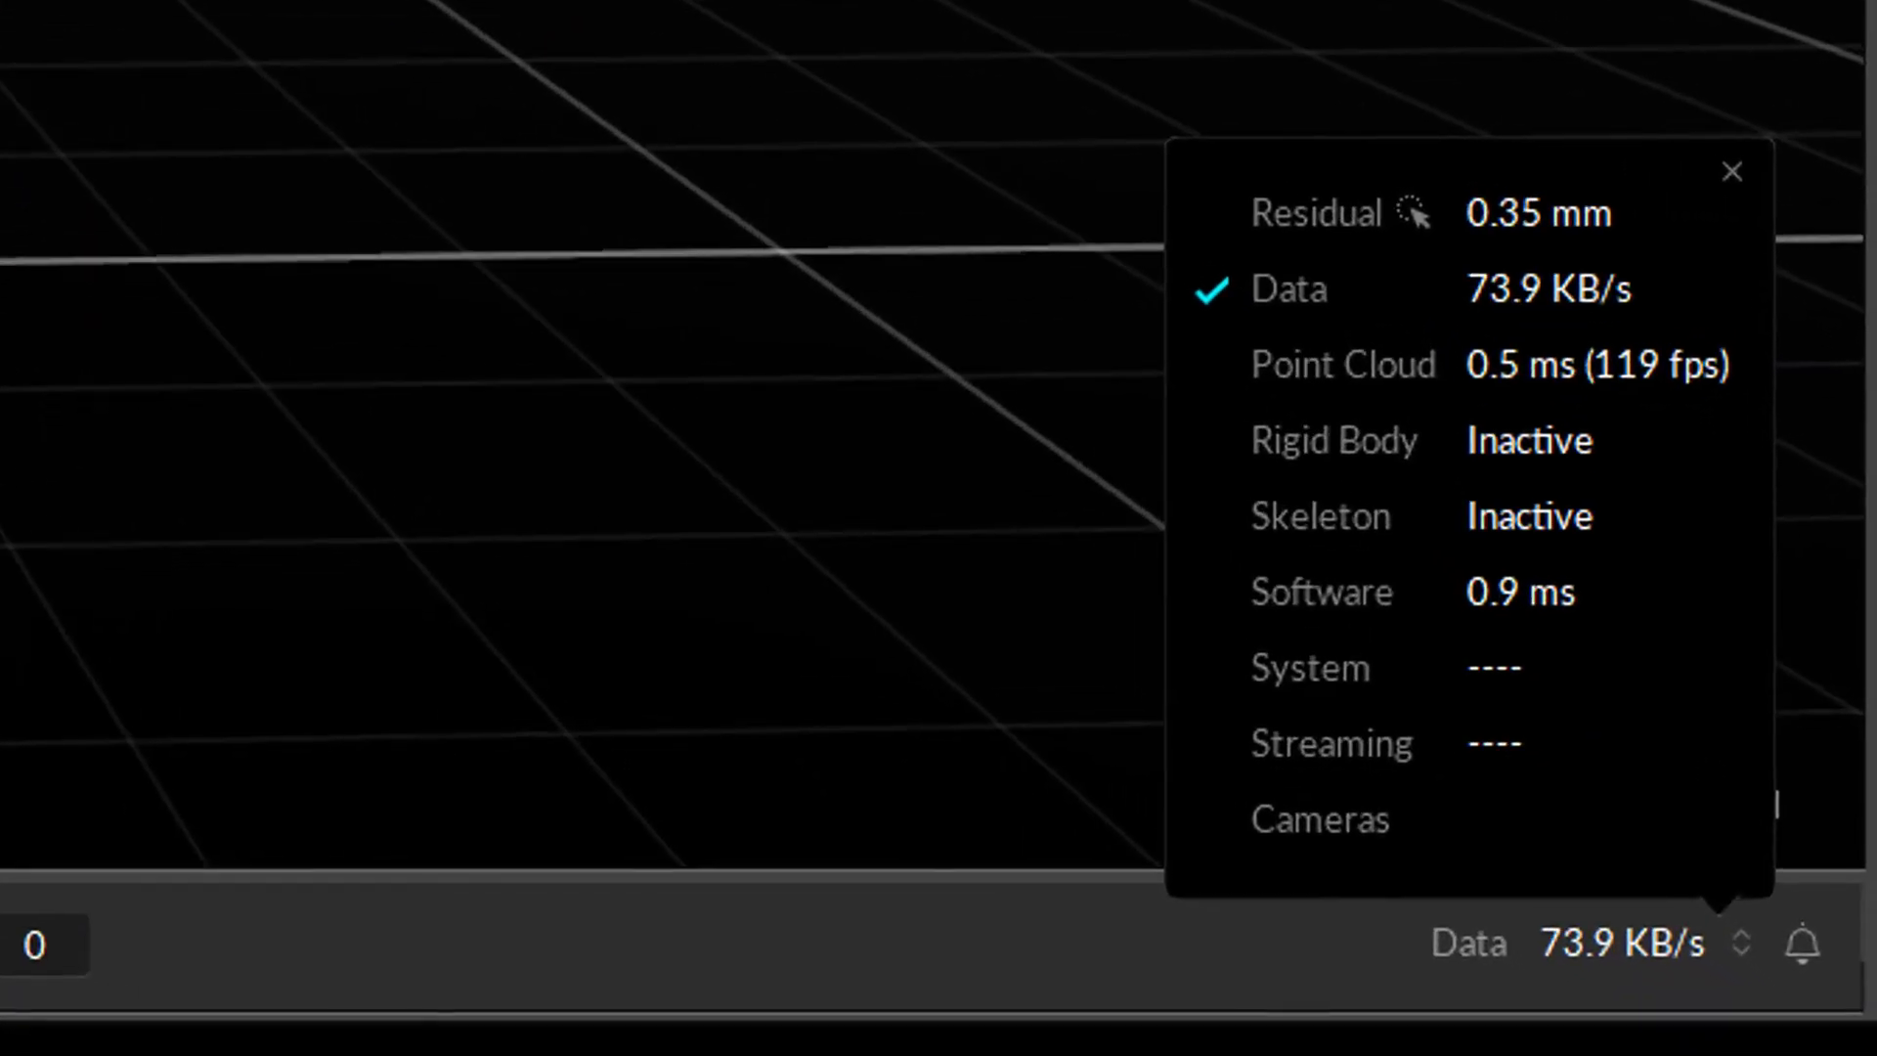
{"action": "scroll", "coordinate": [2, 585], "scroll_direction": "down", "scroll_amount": 3}
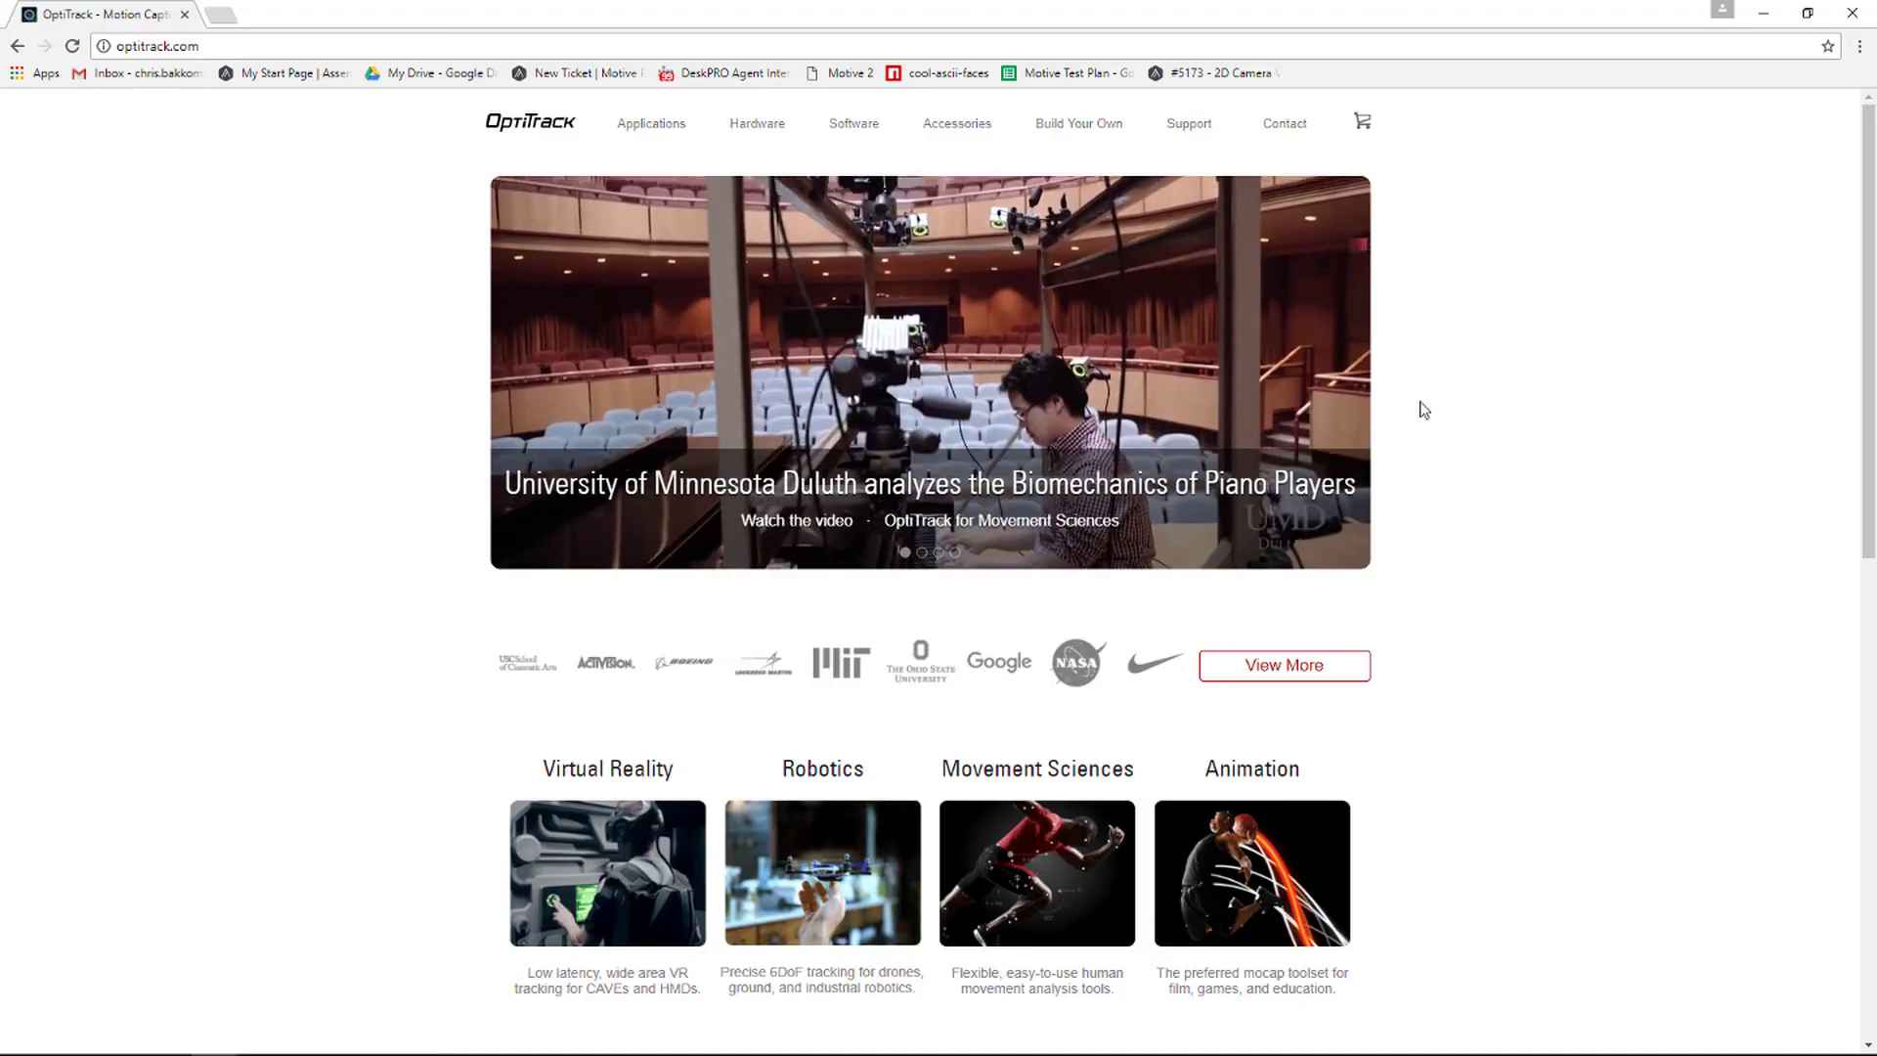
Go to the OptiTrack support page on optitrack.com.
{"action": "left_click", "coordinate": [1189, 125]}
Open the OptiTrack Documentation Wiki and scroll through its Motive documentation links.
{"action": "left_click", "coordinate": [1108, 358]}
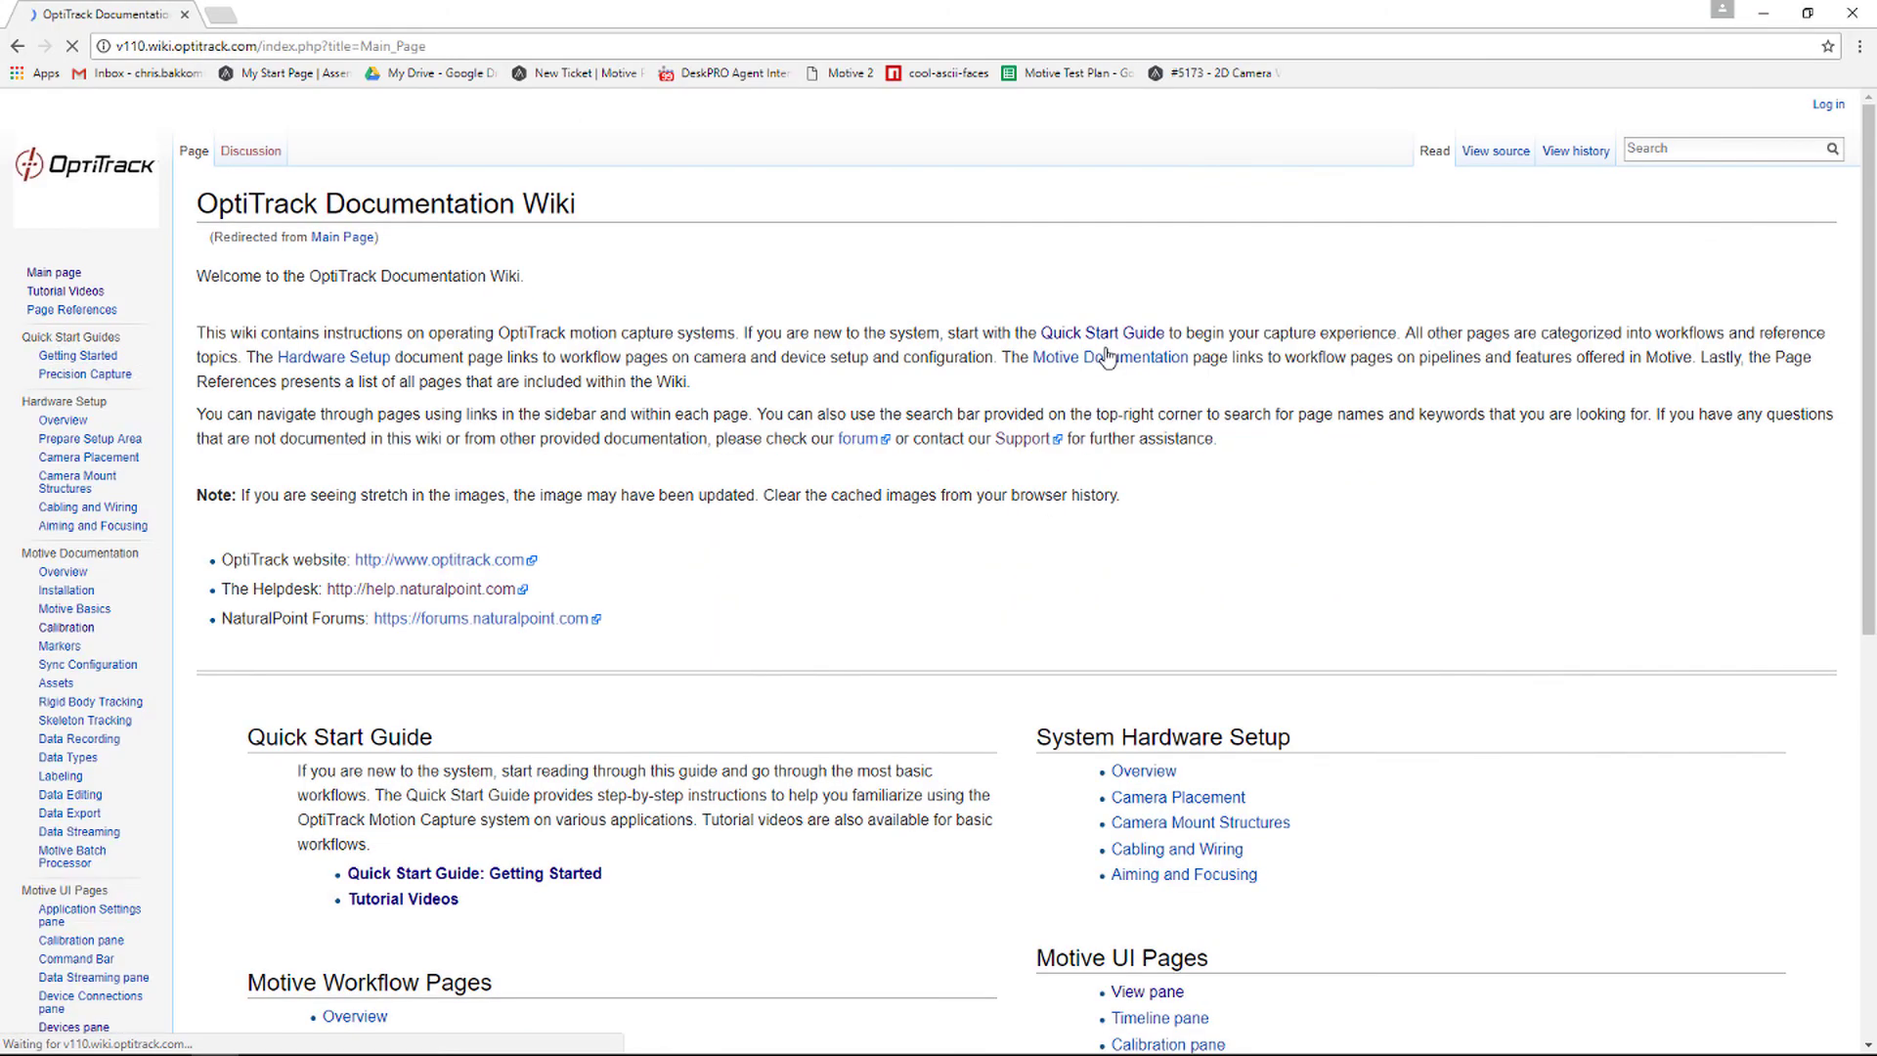
{"action": "scroll", "coordinate": [729, 335], "scroll_direction": "down", "scroll_amount": 6}
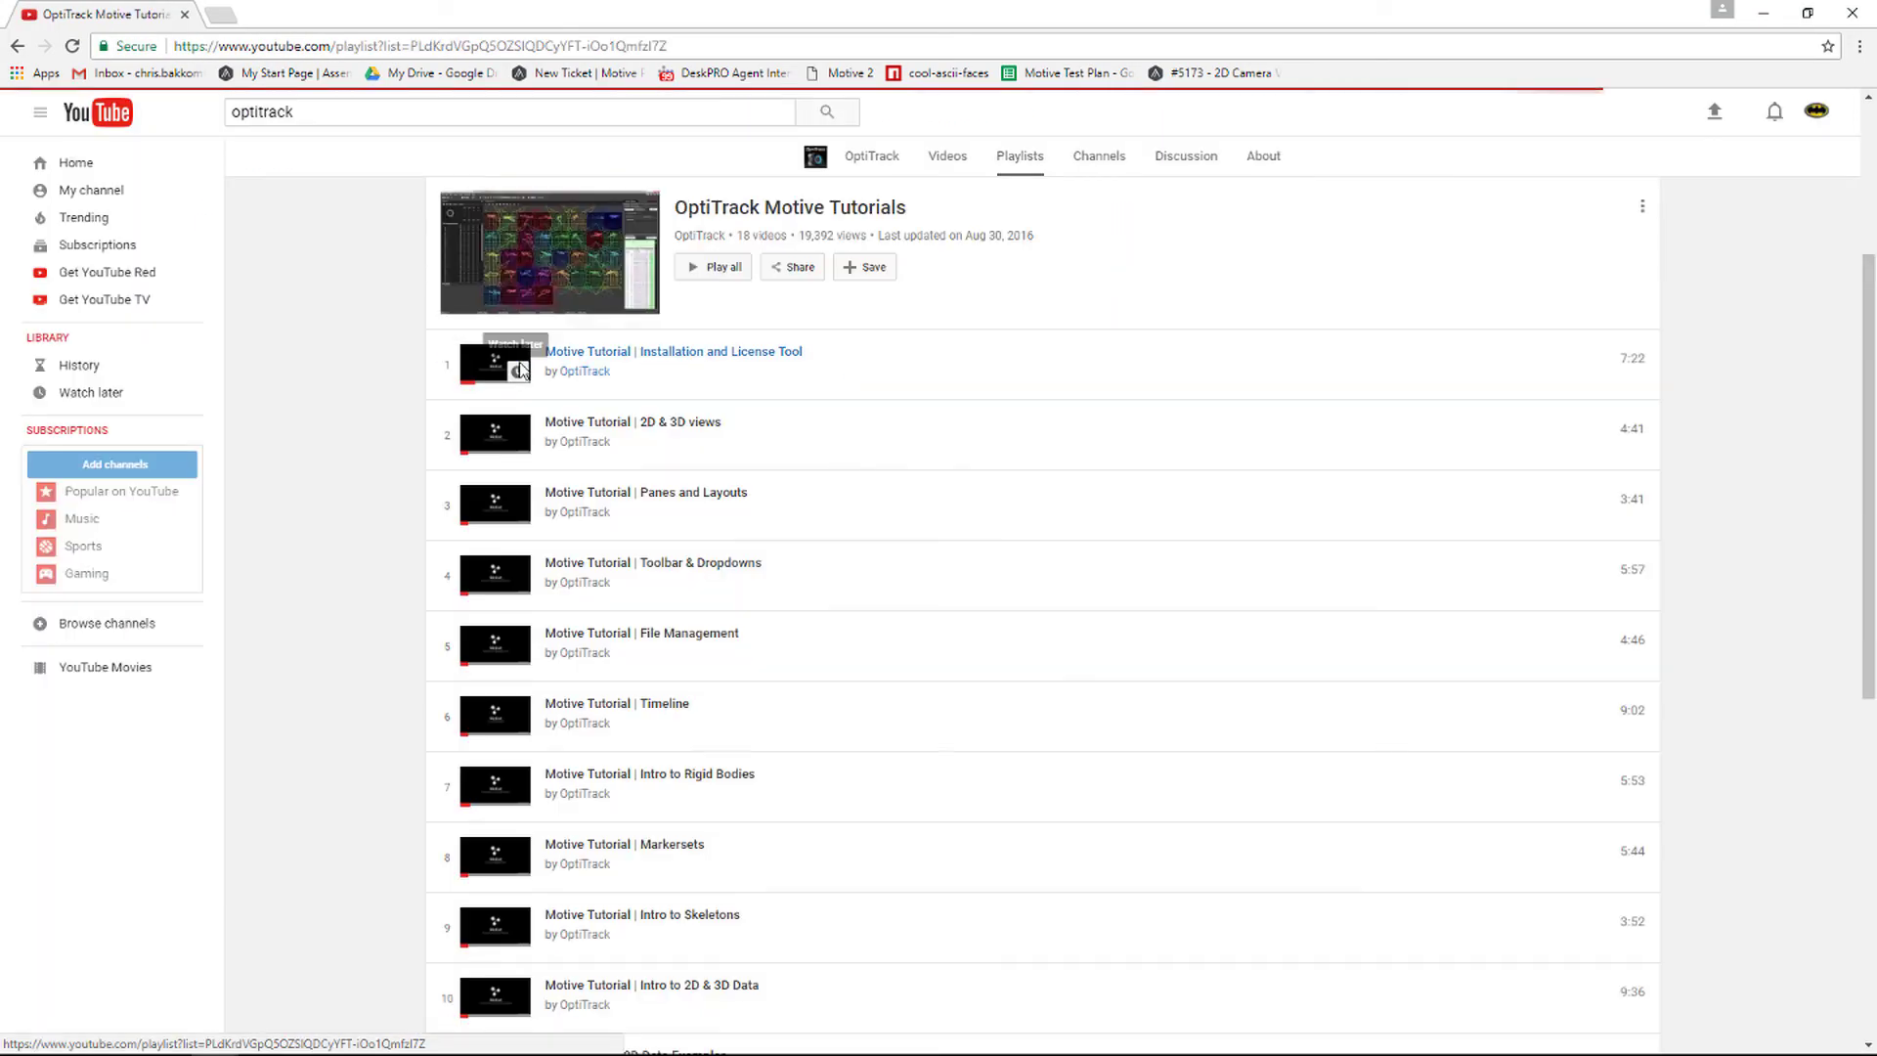
{"action": "scroll", "coordinate": [966, 442], "scroll_direction": "down", "scroll_amount": 1}
{"action": "scroll", "coordinate": [968, 447], "scroll_direction": "down", "scroll_amount": 1}
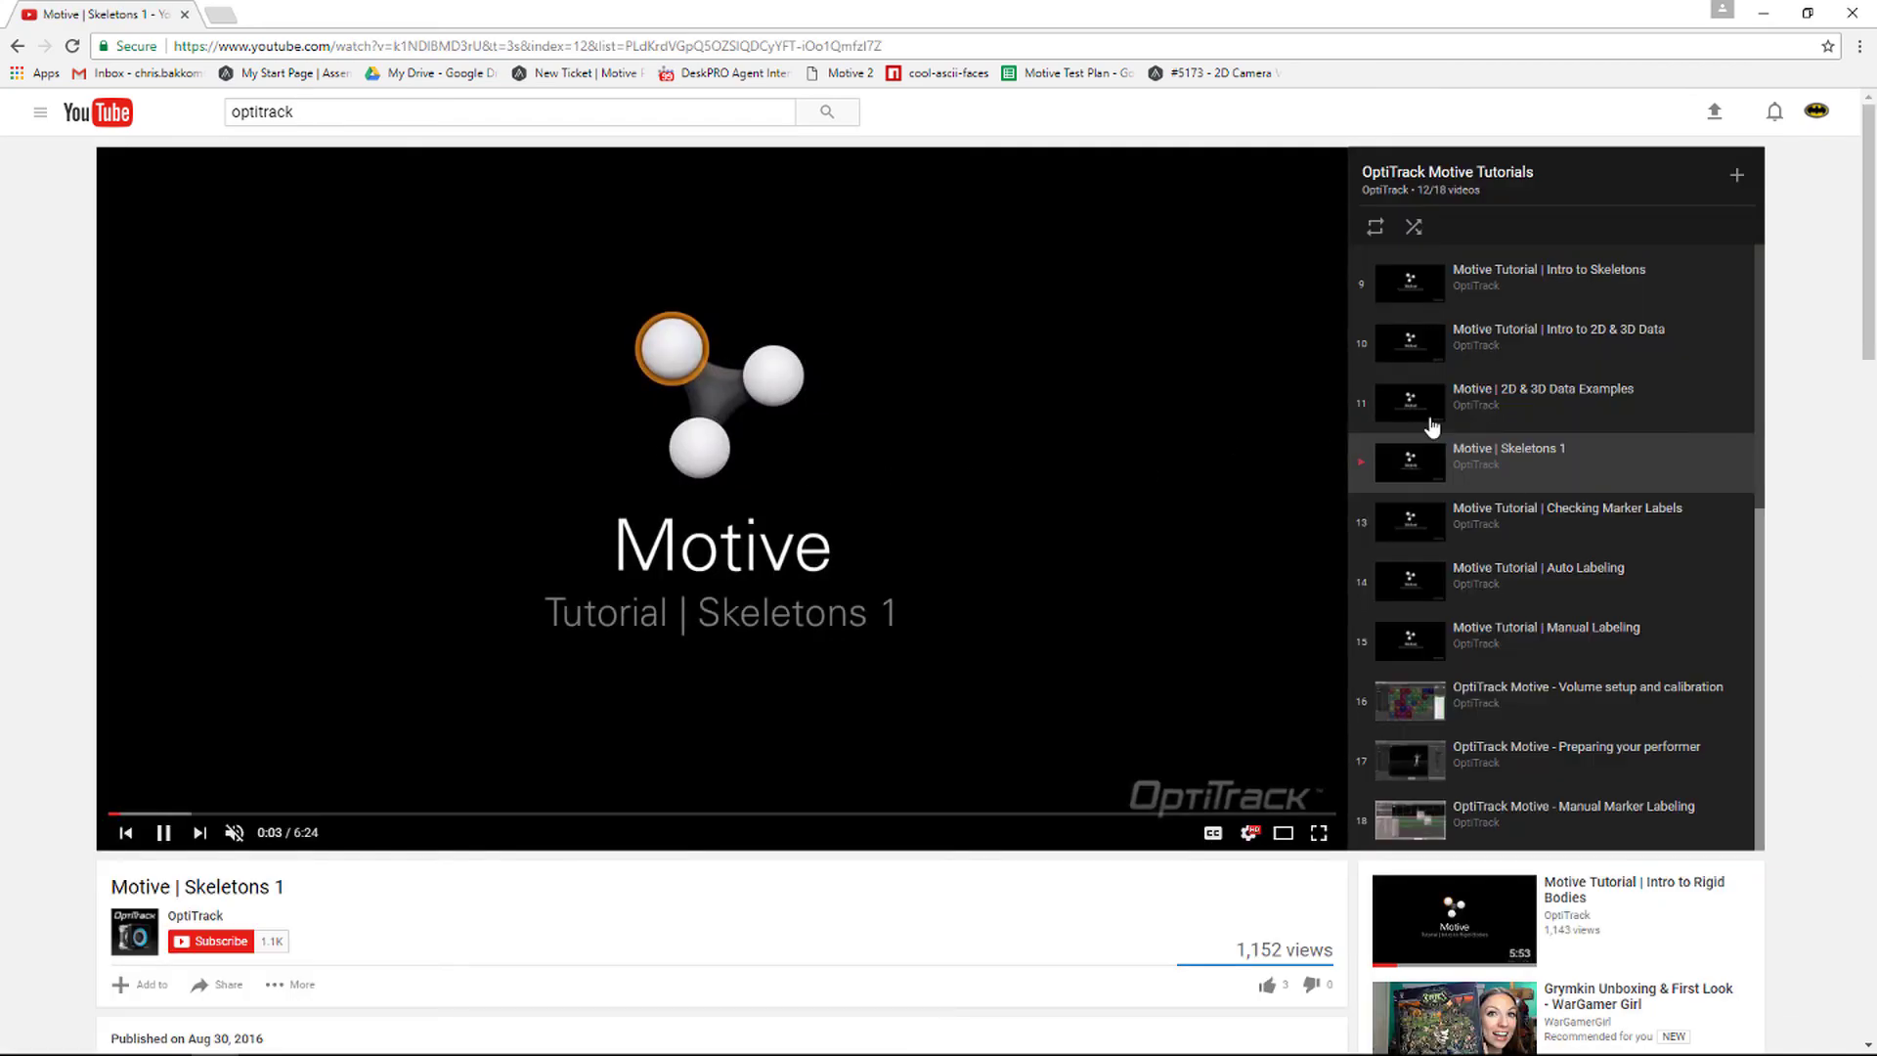
{"action": "scroll", "coordinate": [1522, 314], "scroll_direction": "up", "scroll_amount": 1}
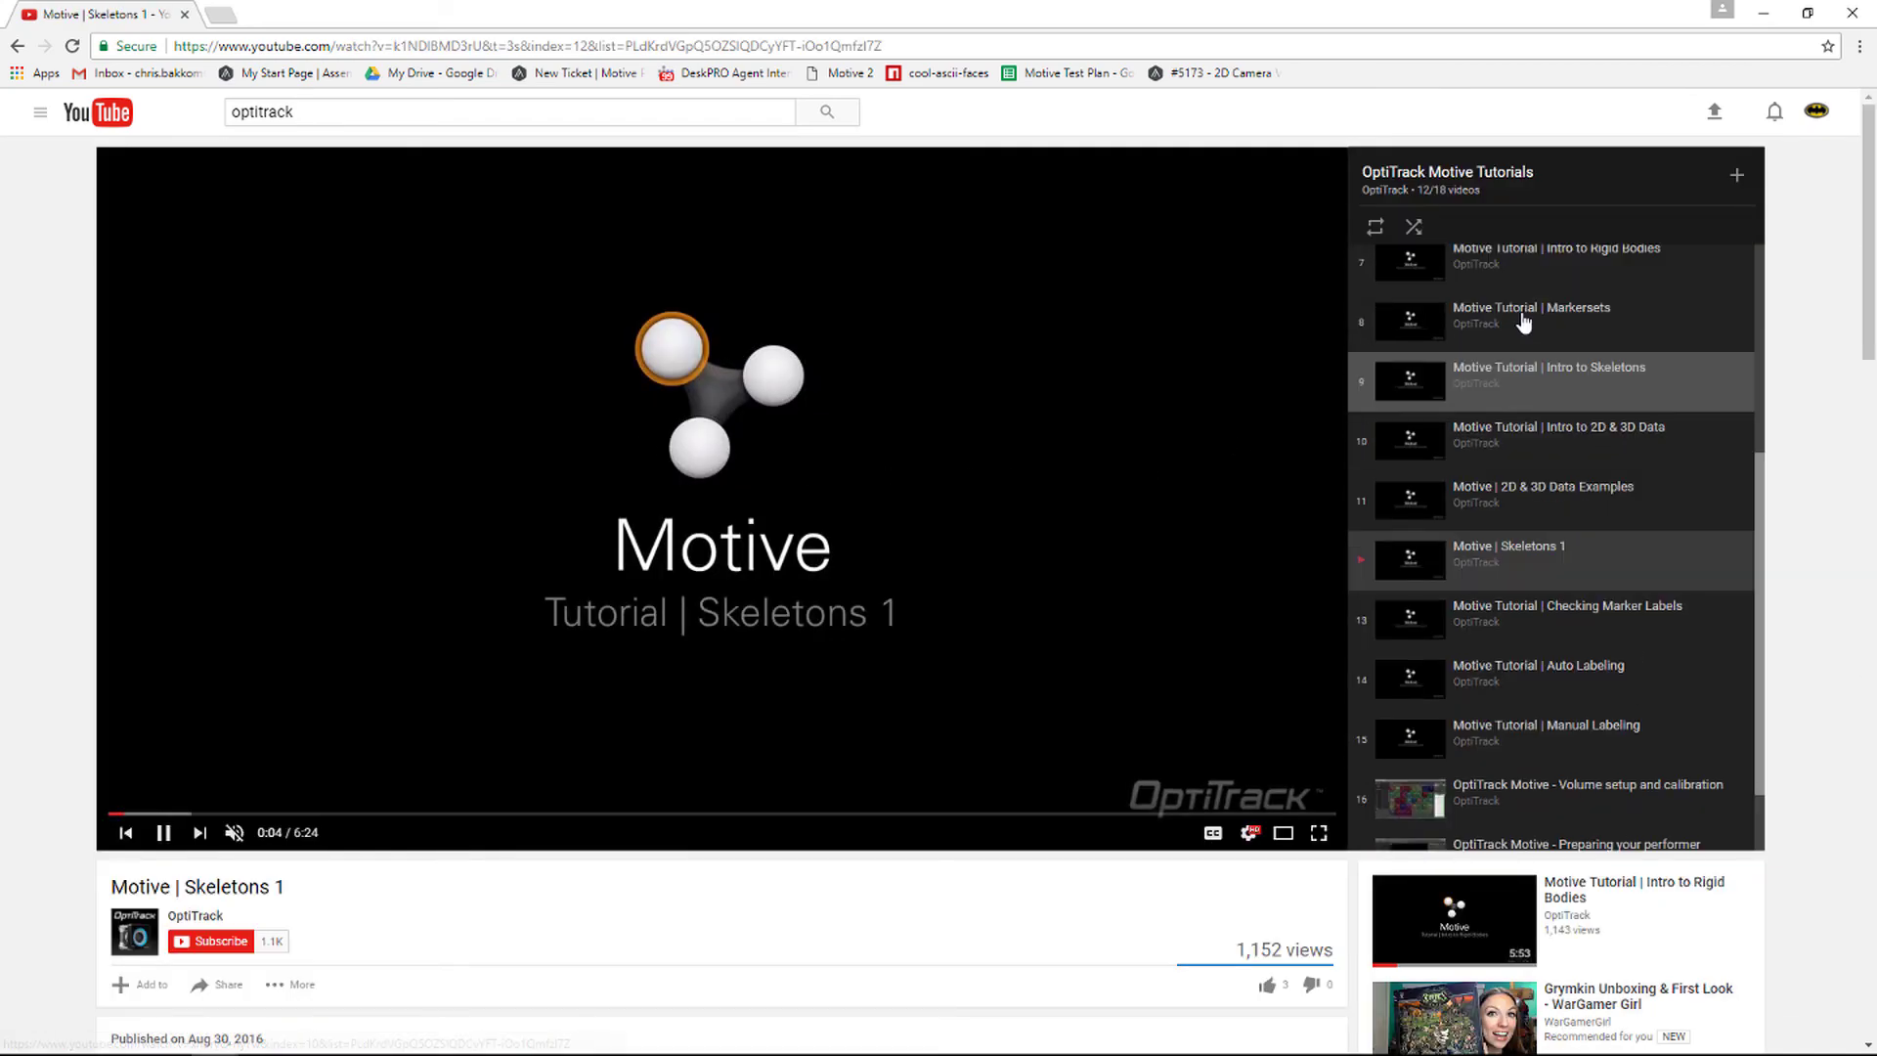